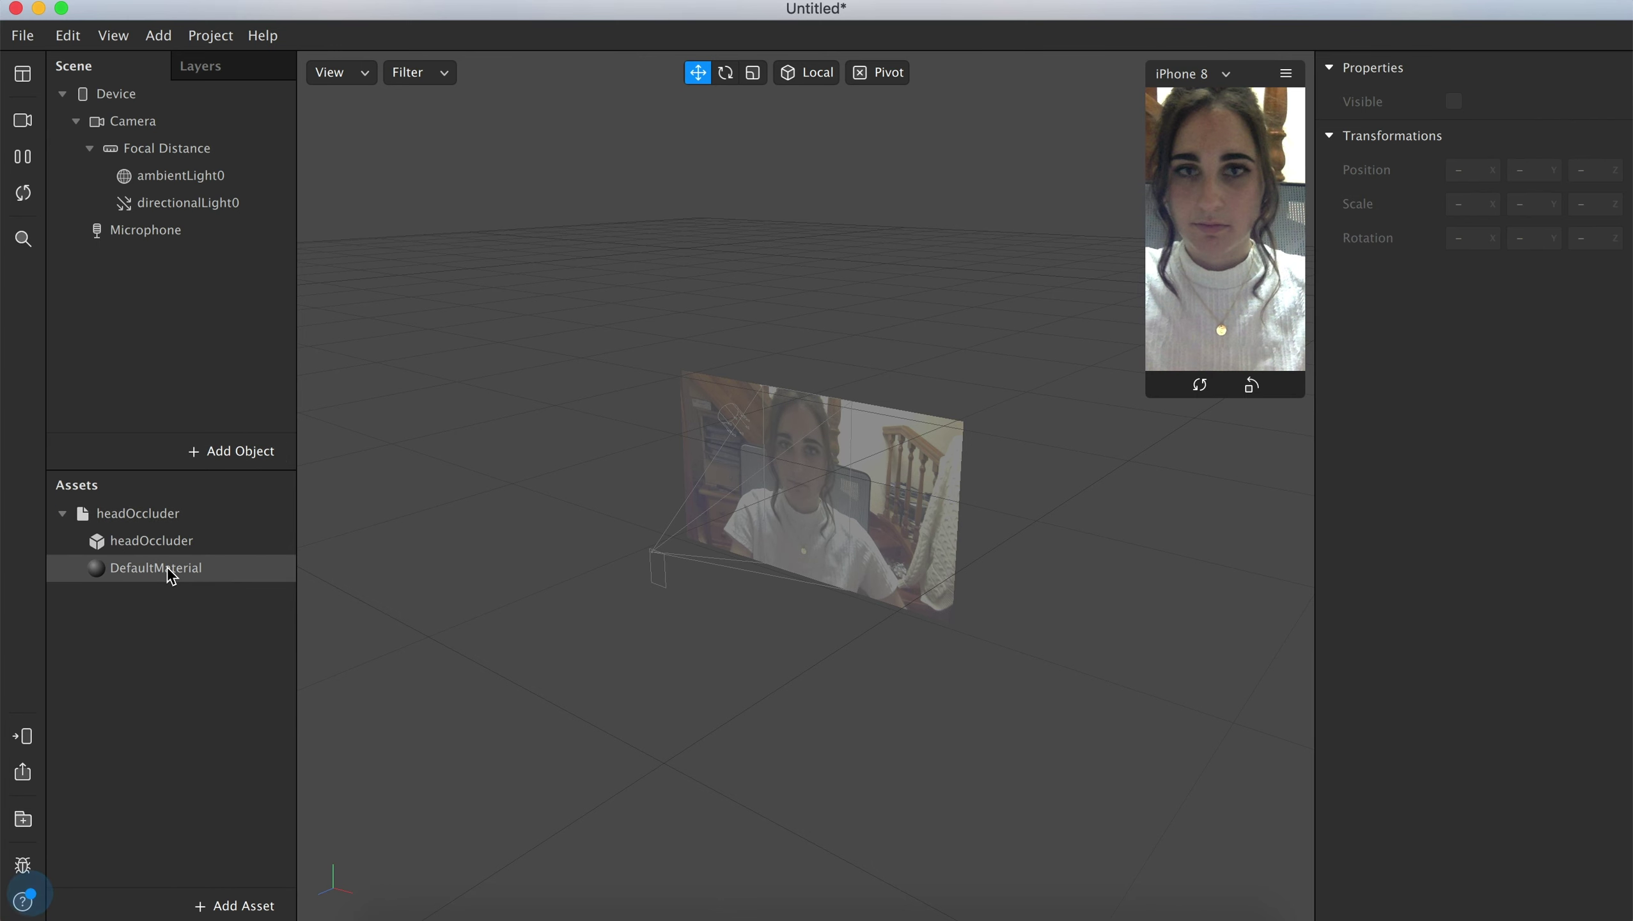
Step: Set DefaultMaterial's blend mode to Add and its shader type to Flat
left_click(168, 567)
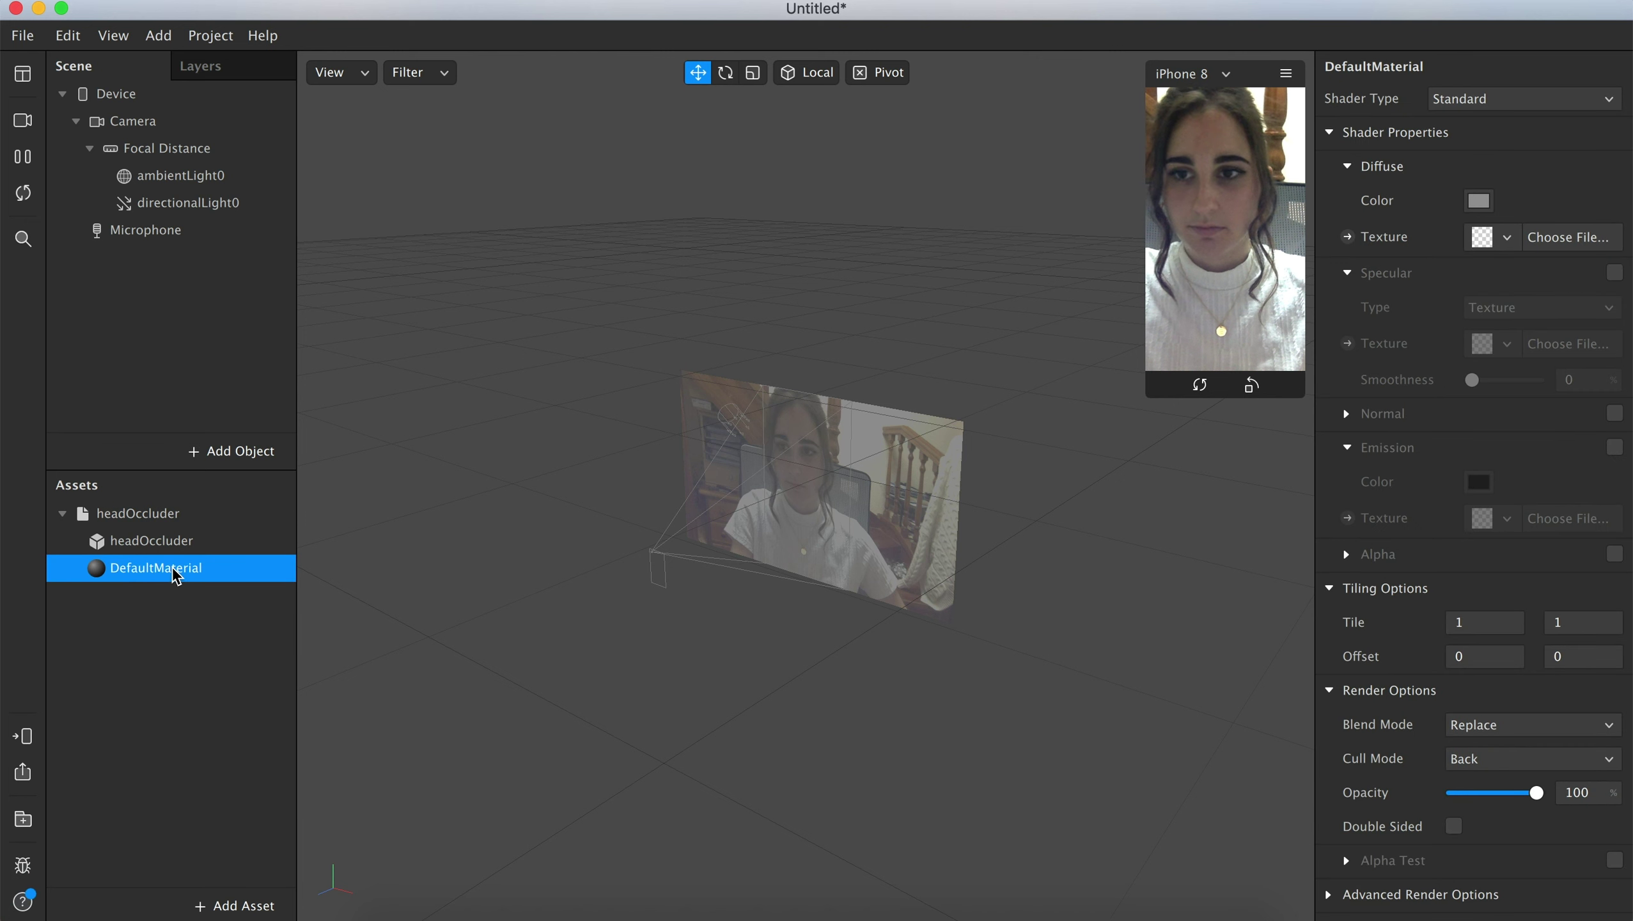
left_click(1485, 727)
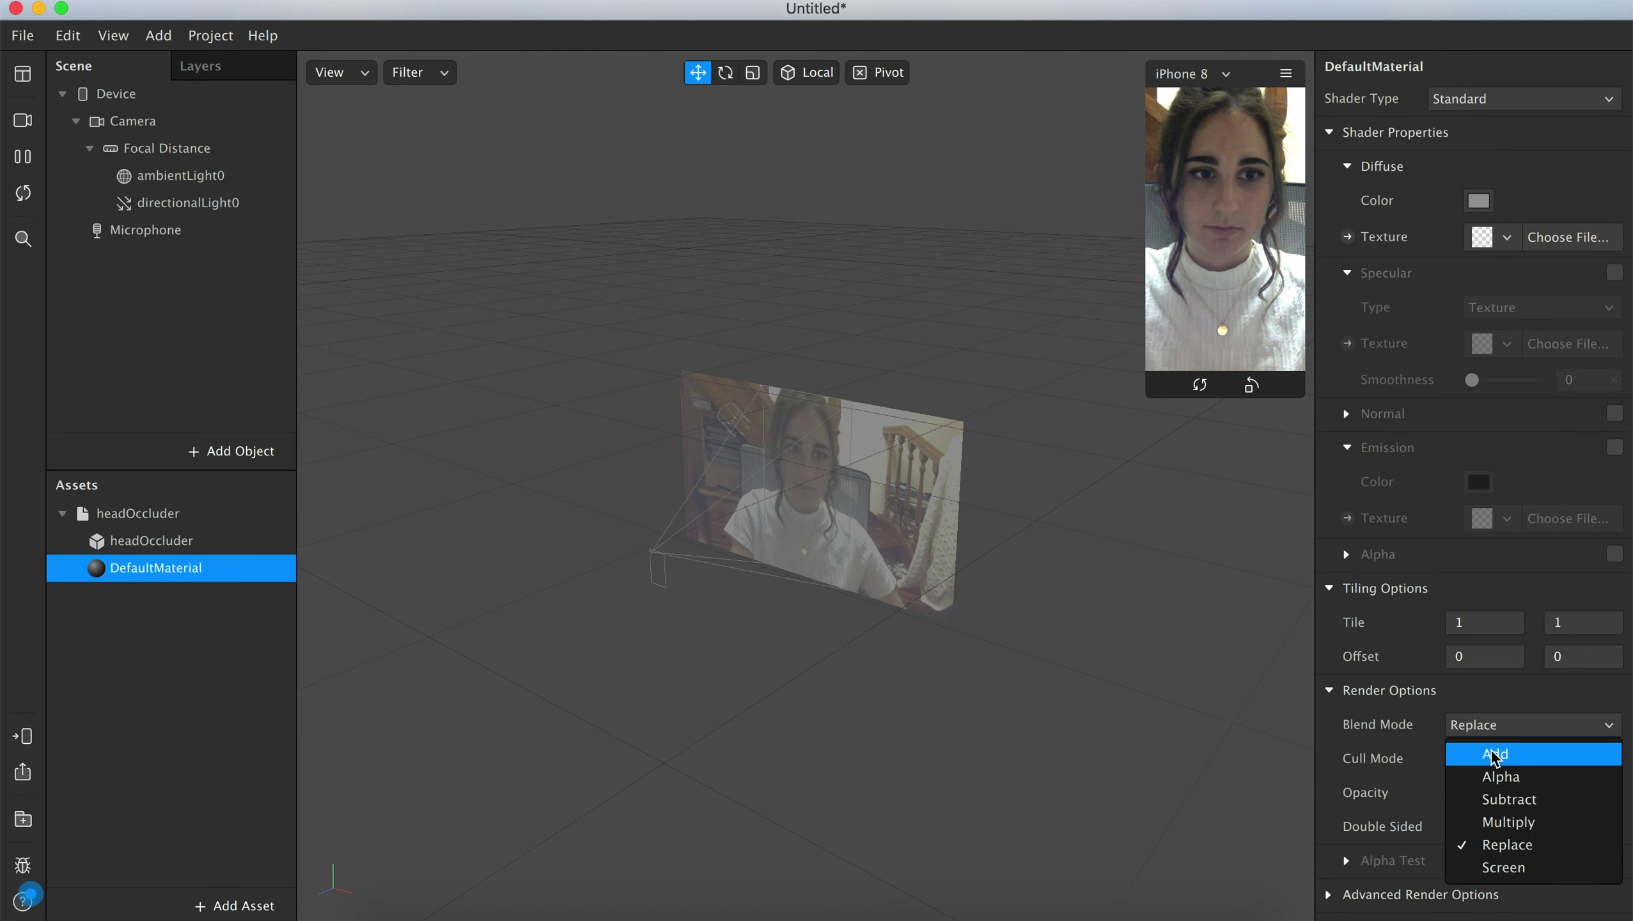
left_click(1489, 752)
left_click(1528, 104)
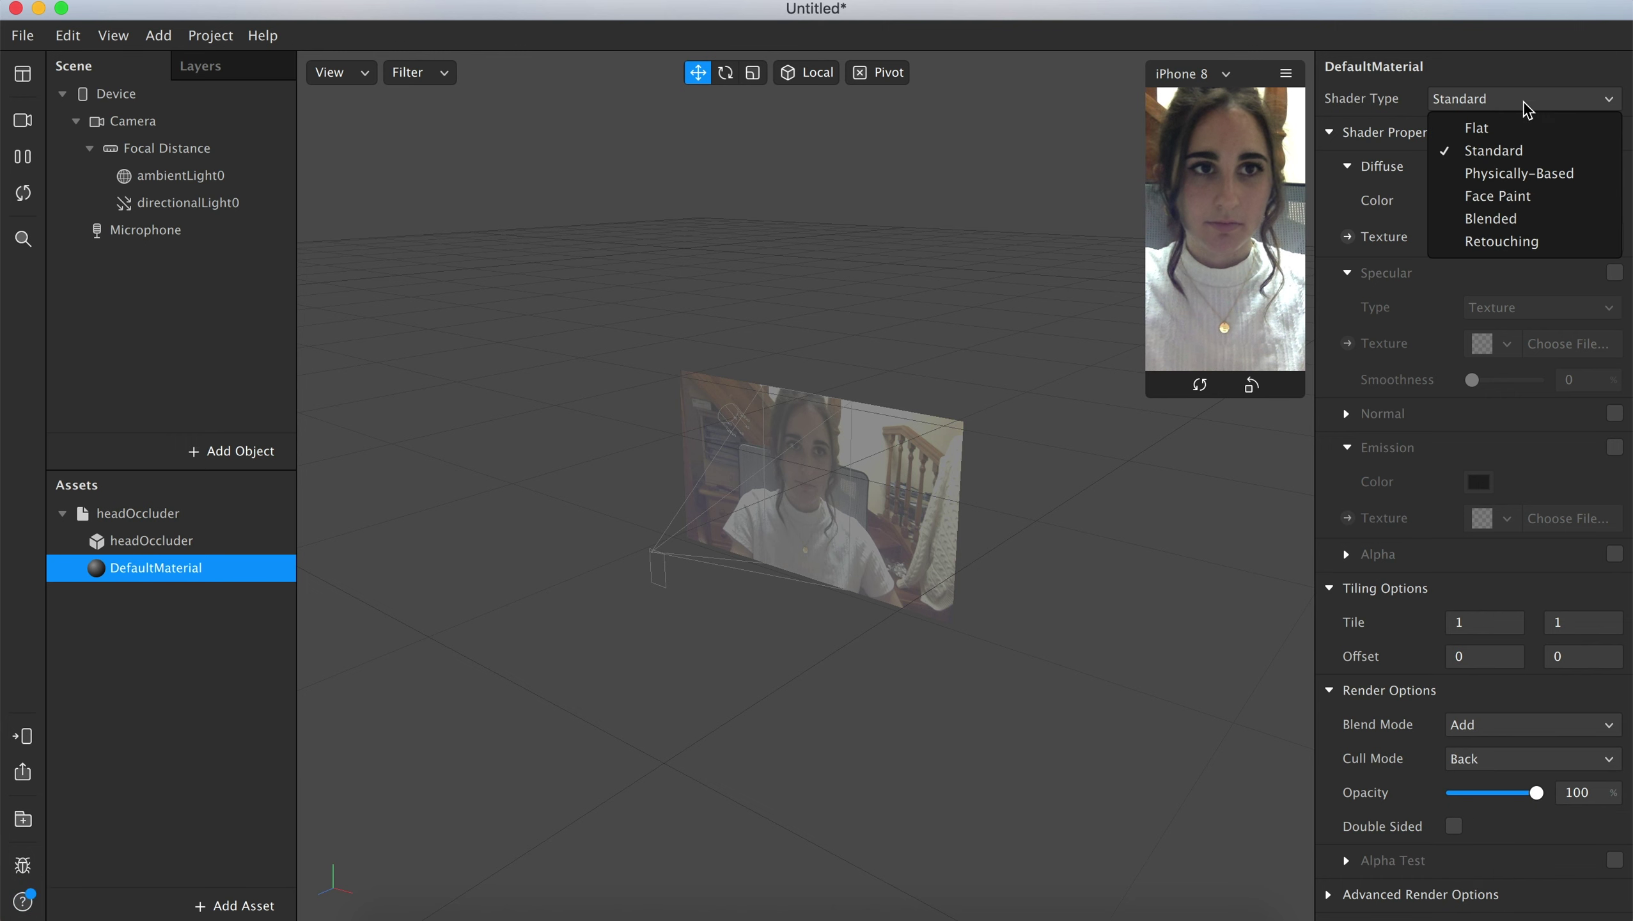
left_click(1477, 129)
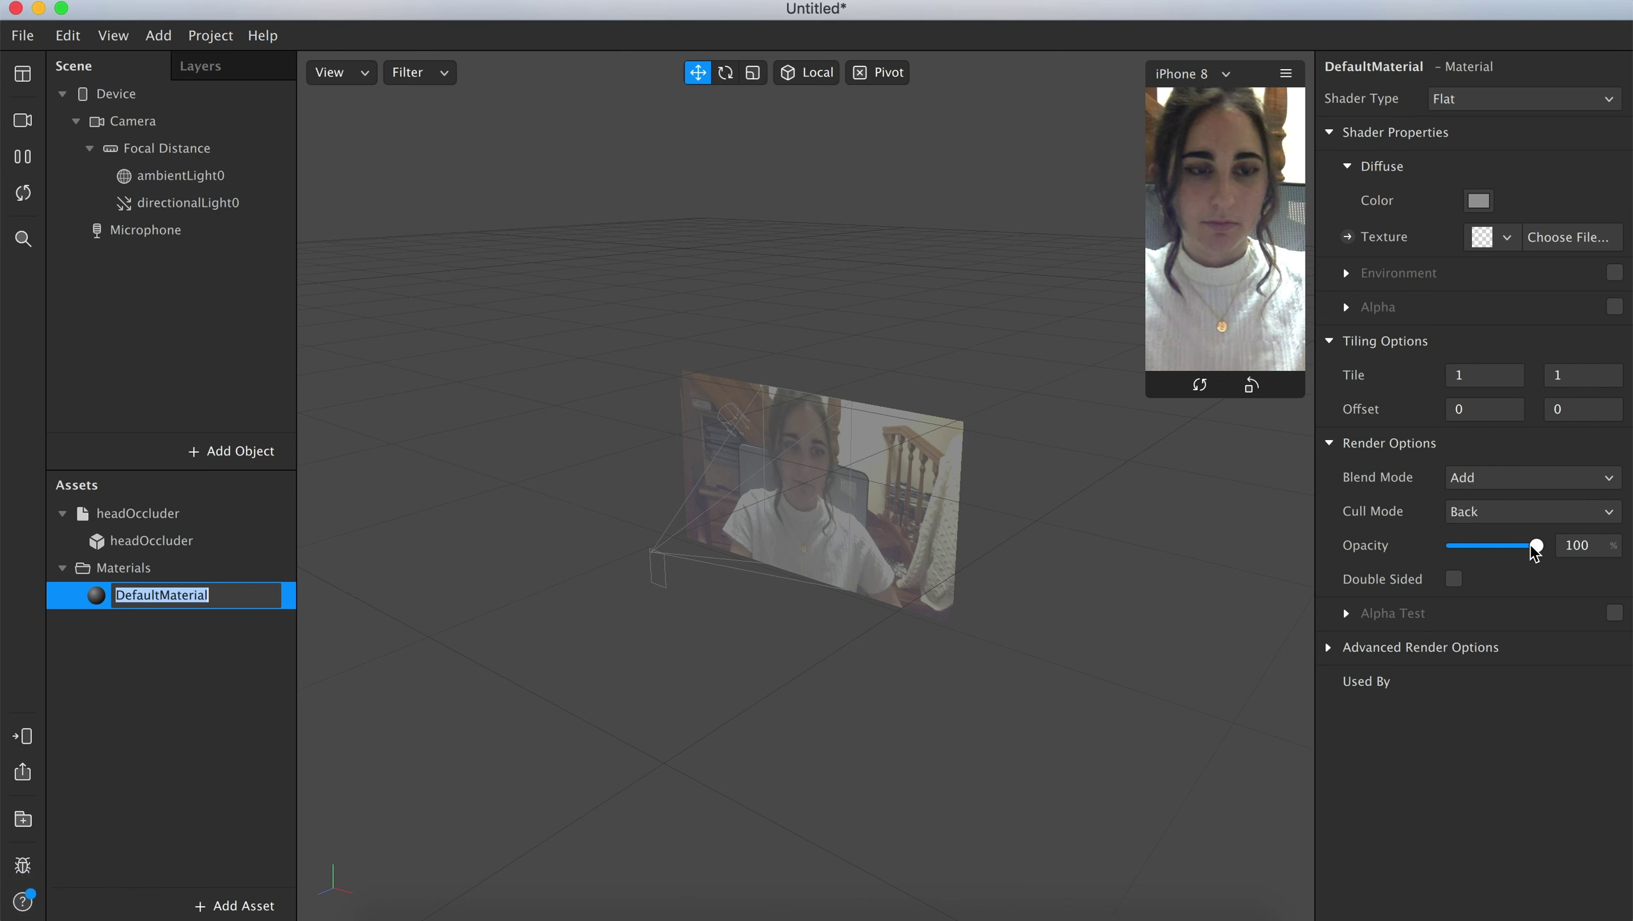
Step: Try DefaultMaterial's opacity at 0%, bring it back to 100%, and set the blend mode to Alpha
left_click_drag(1535, 545, 1532, 546)
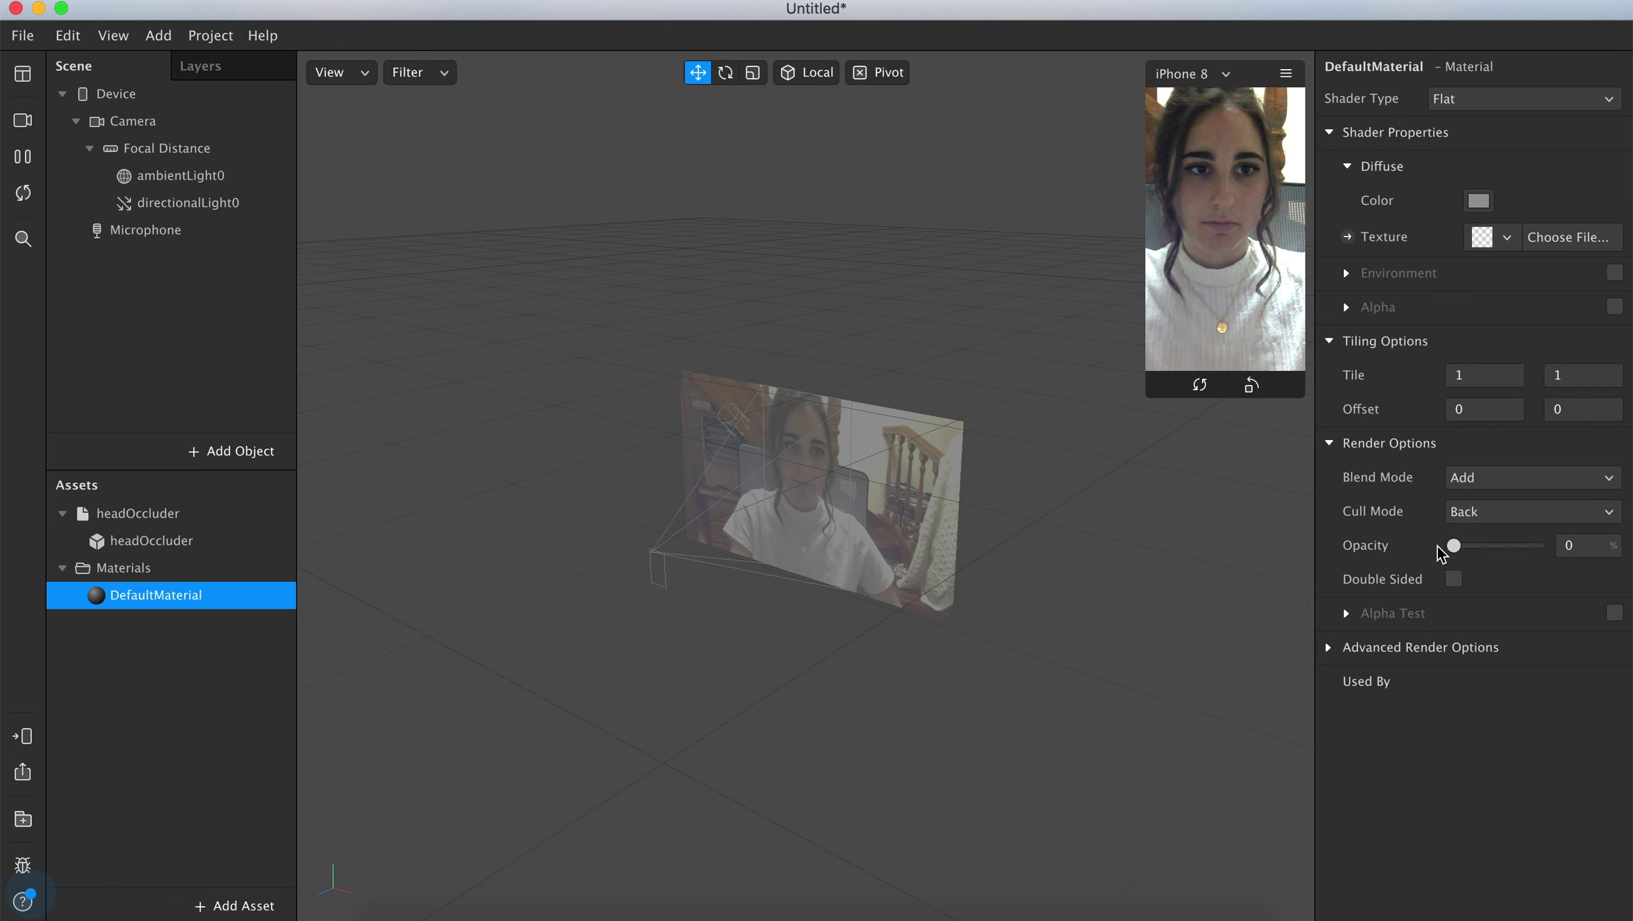
left_click_drag(1454, 550, 1523, 556)
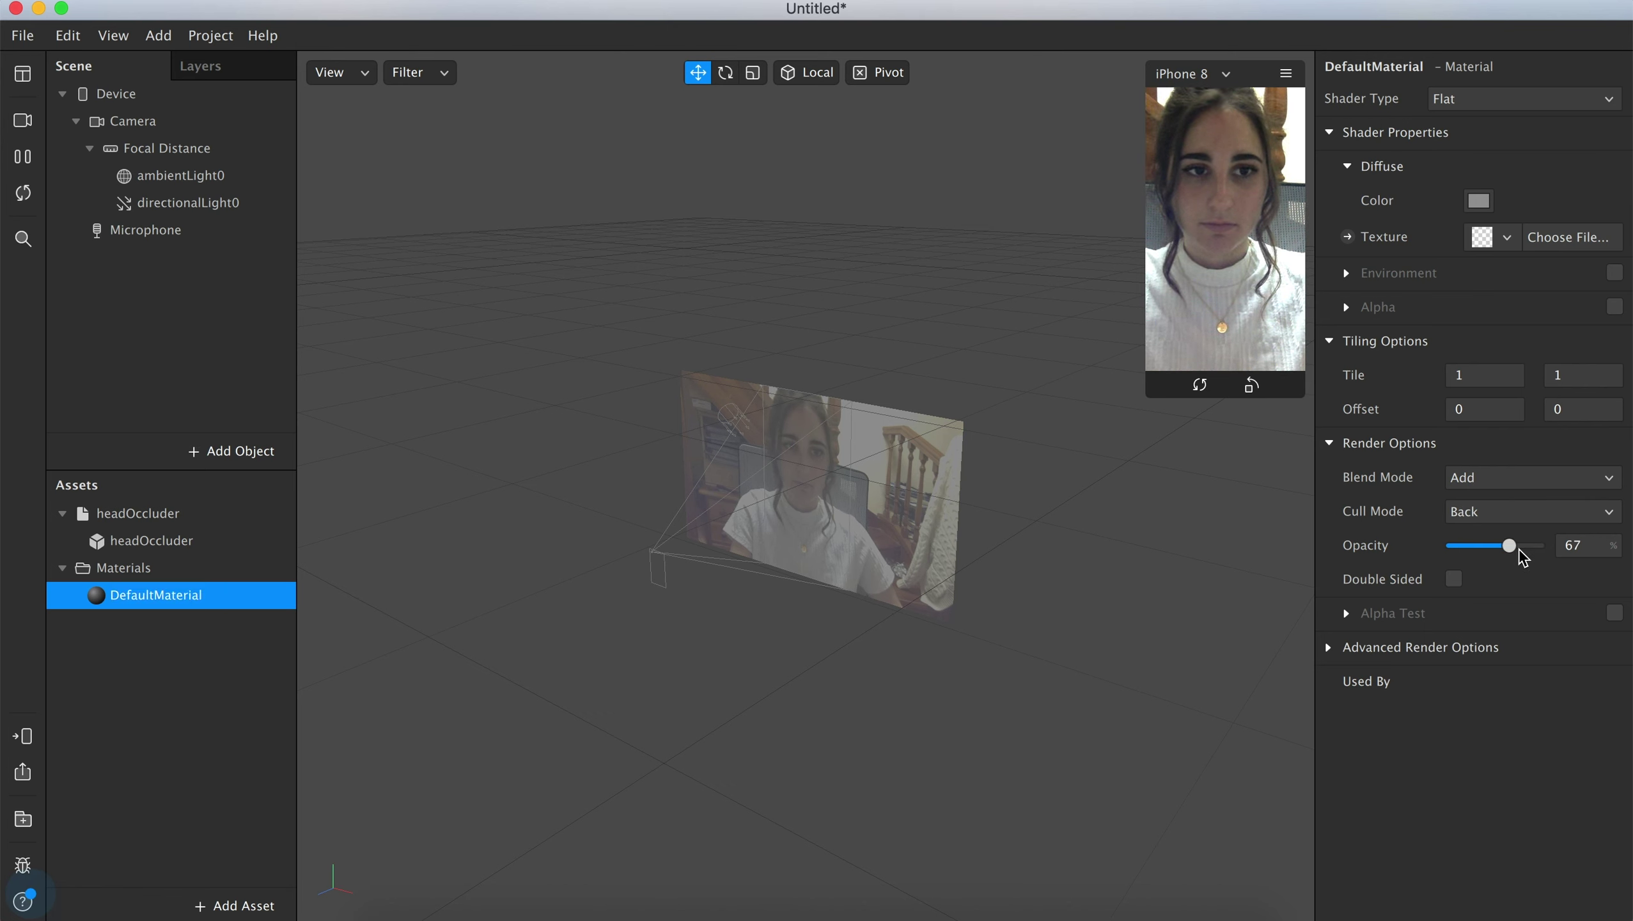
left_click(1495, 478)
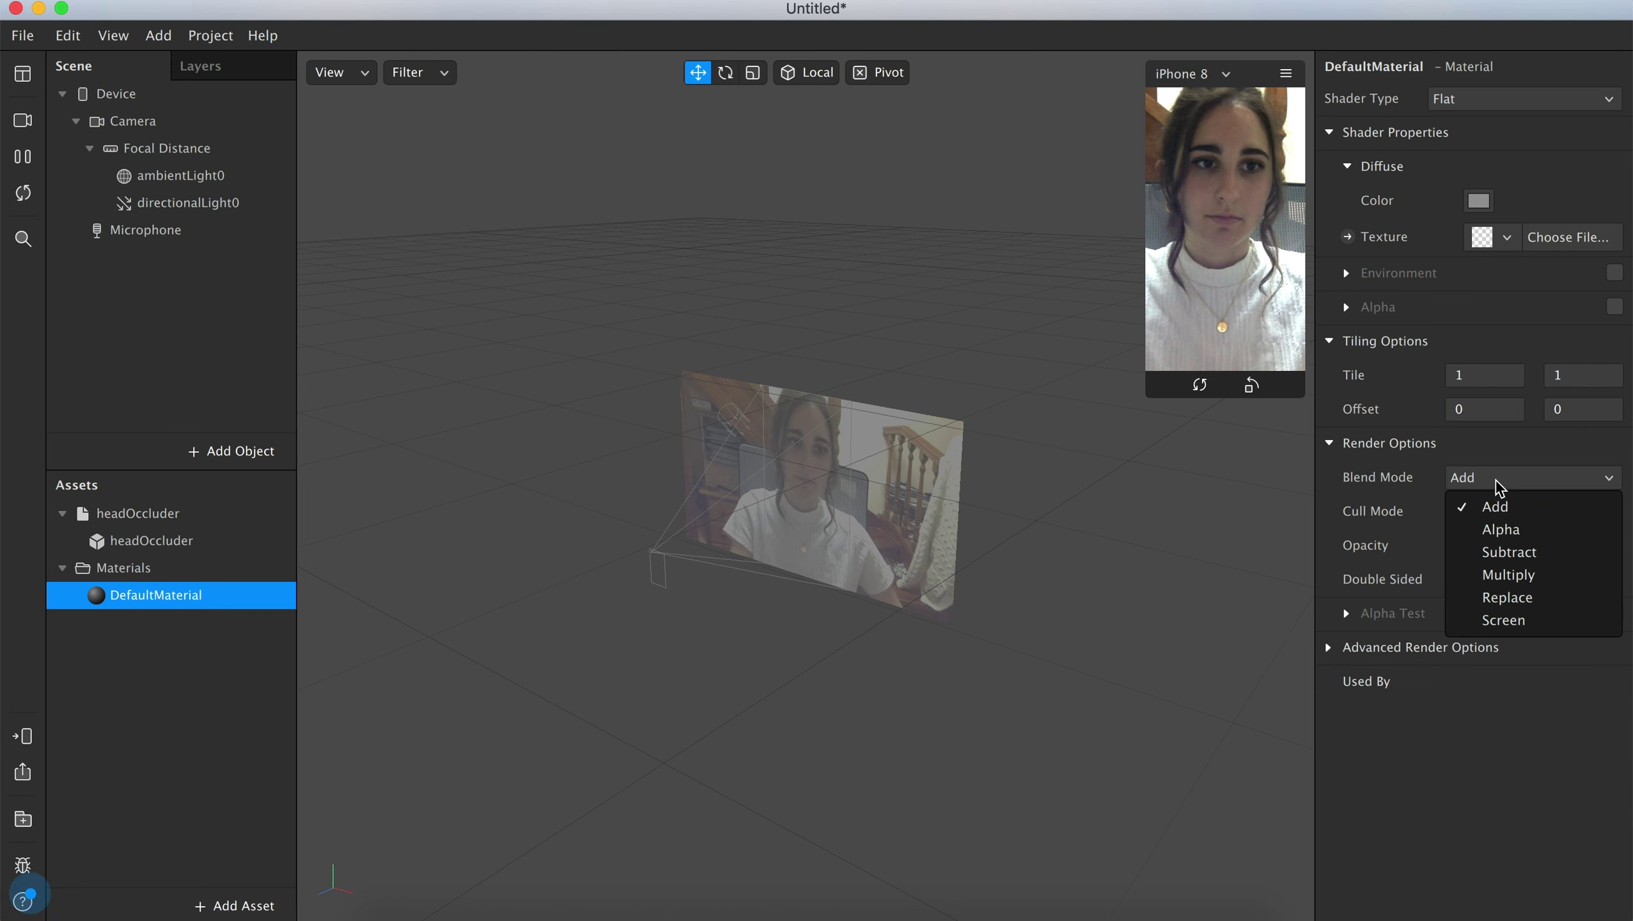
left_click(1504, 535)
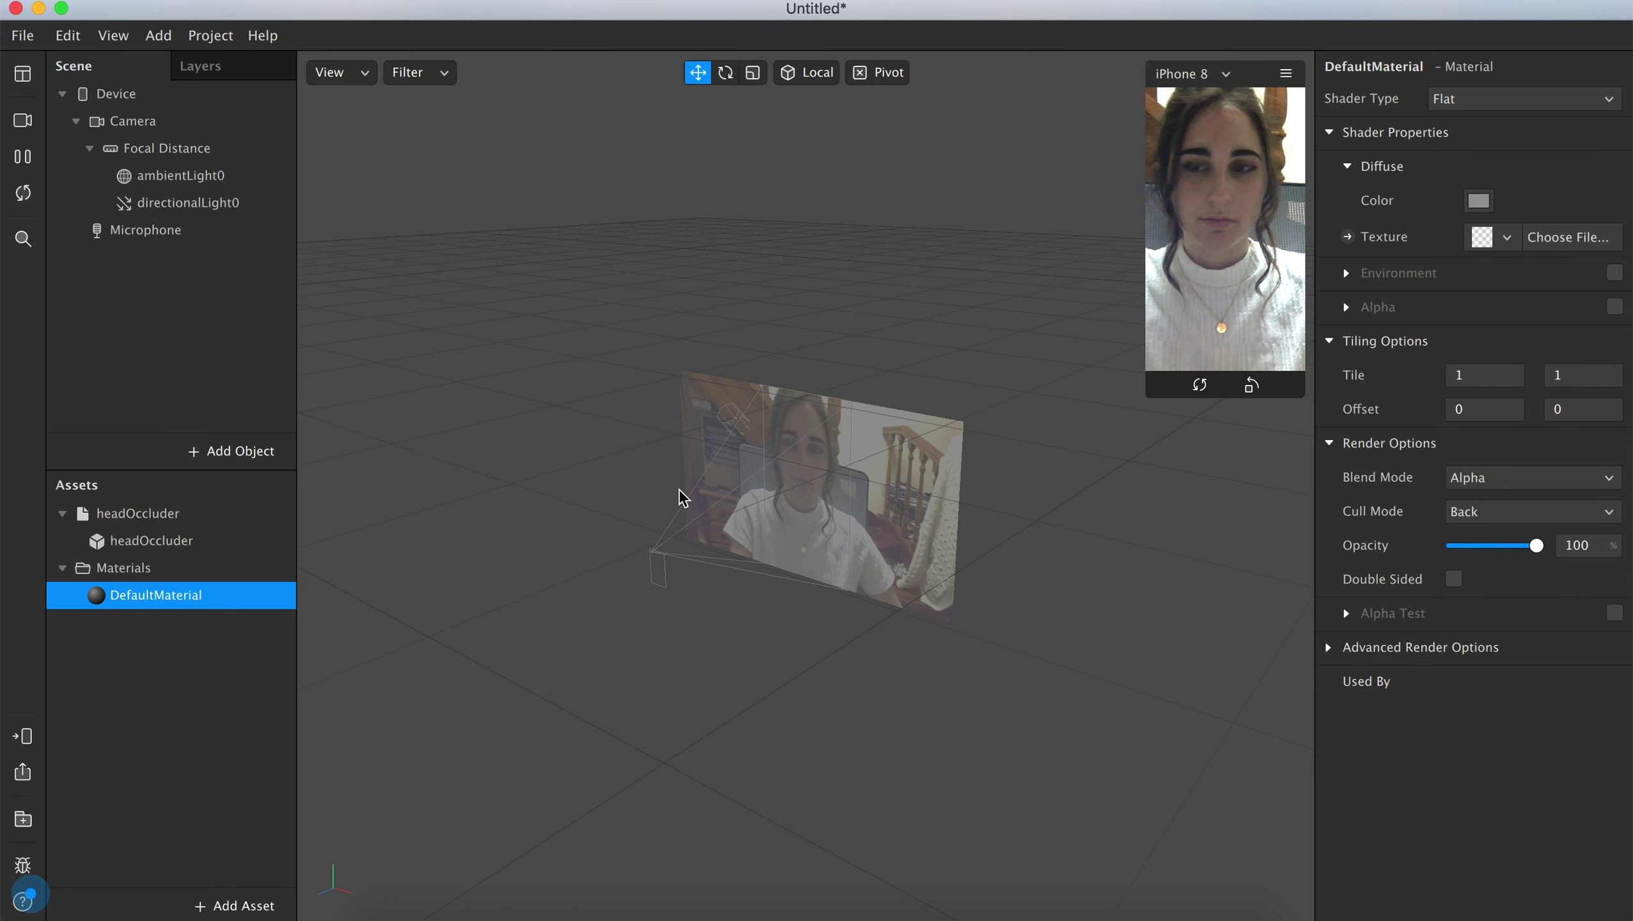
Step: Insert a face tracker into the scene and place the headOccluder asset under it as a child
left_click(194, 453)
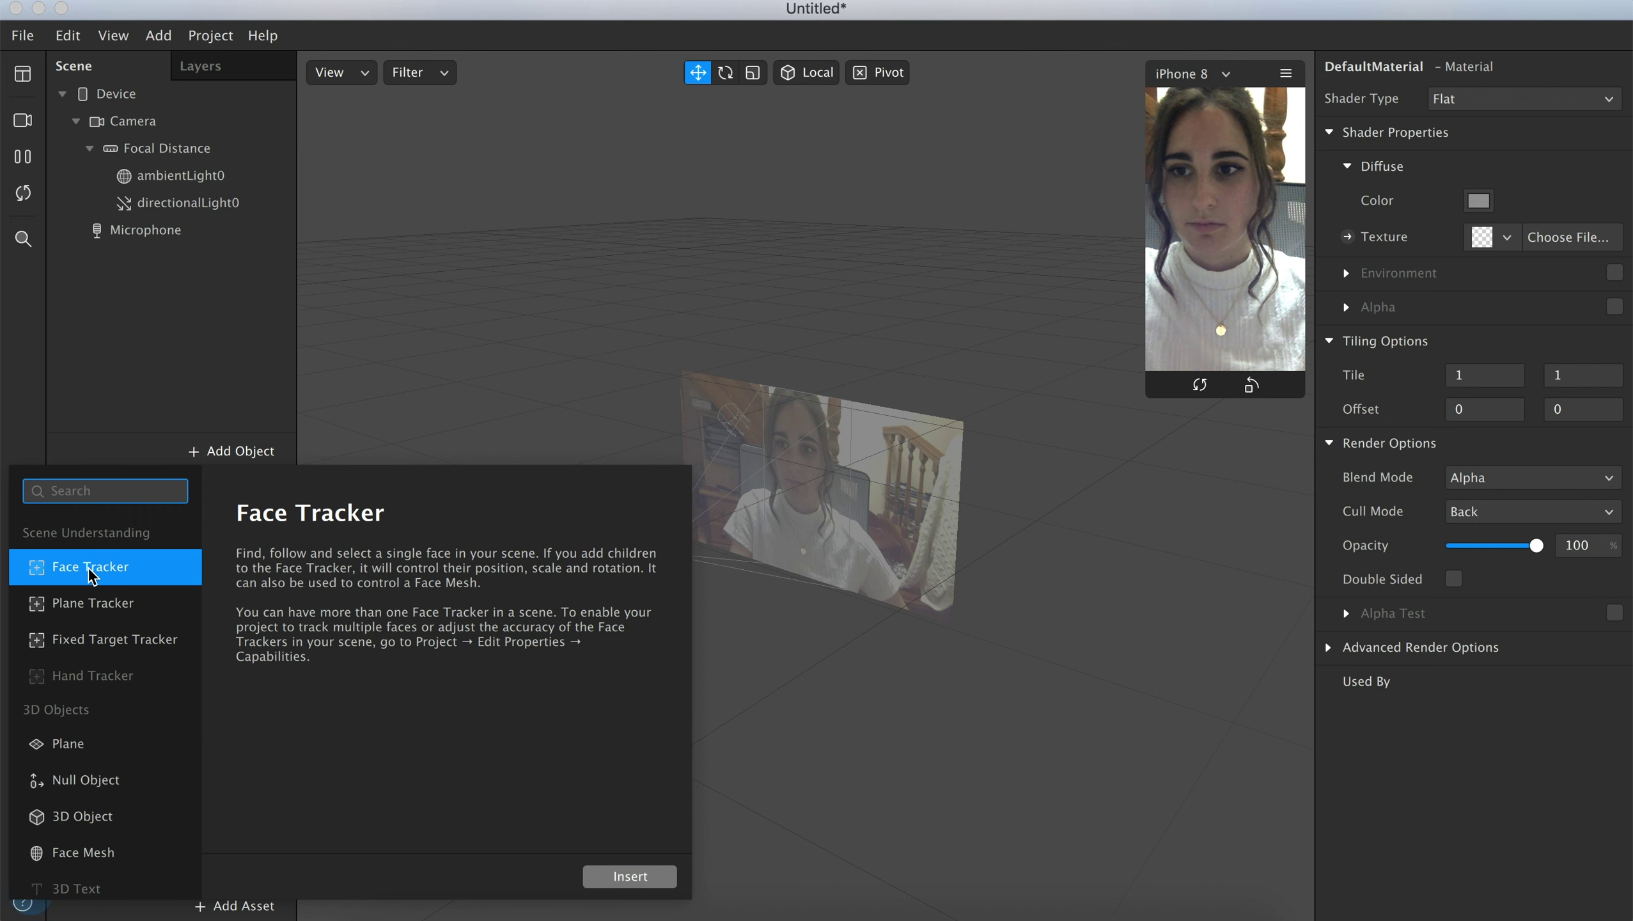
left_click(628, 878)
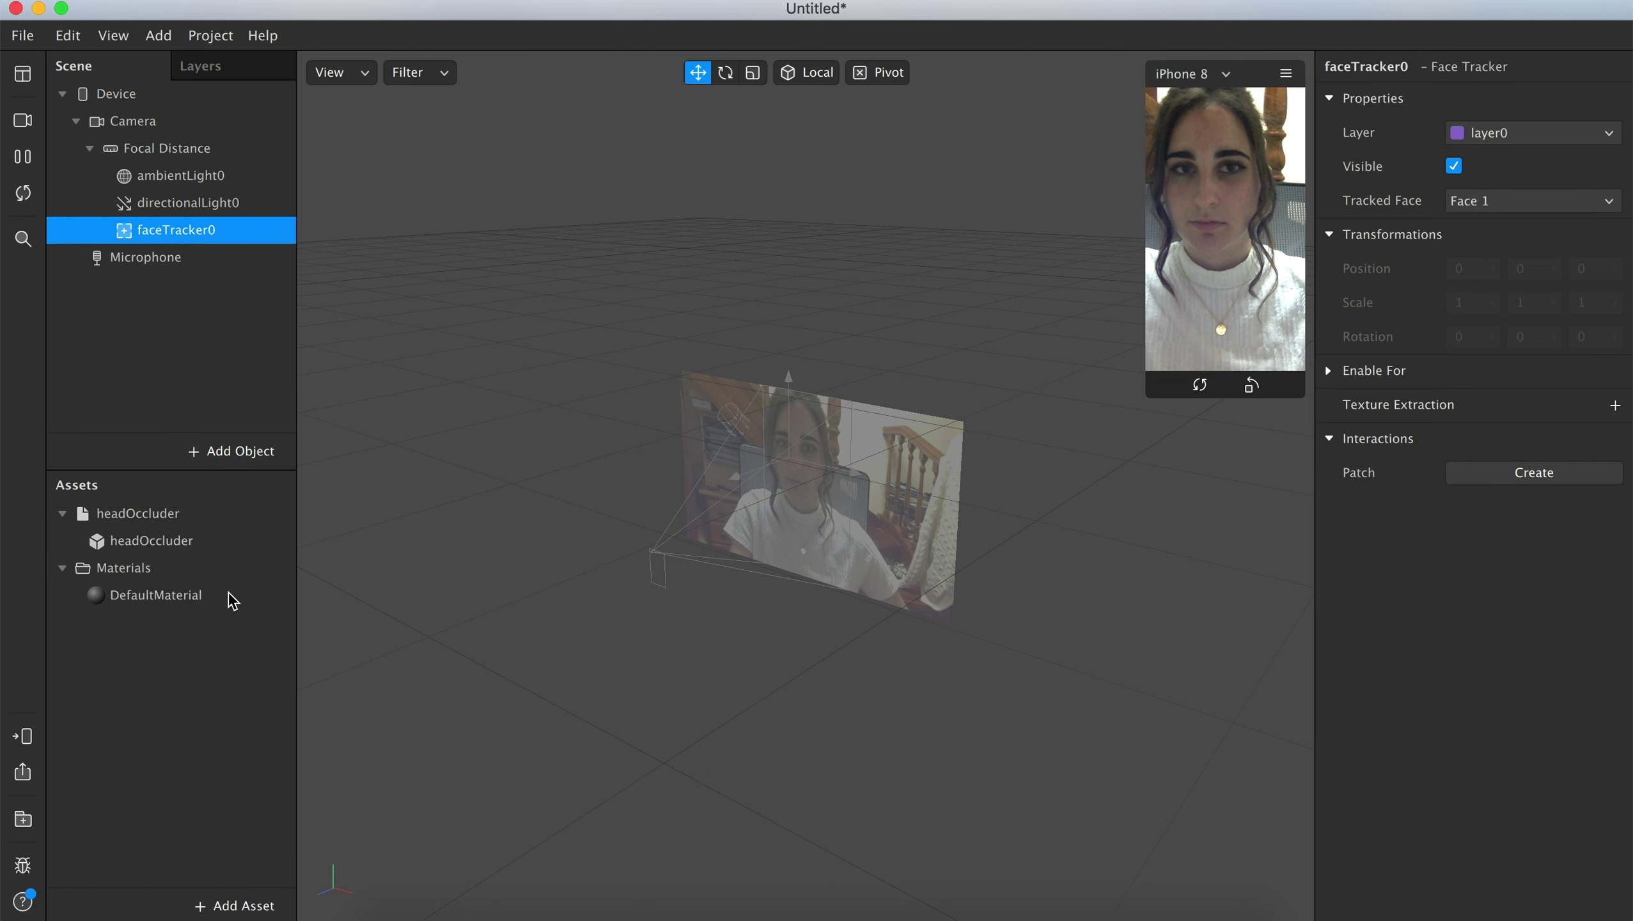
left_click_drag(127, 548, 161, 214)
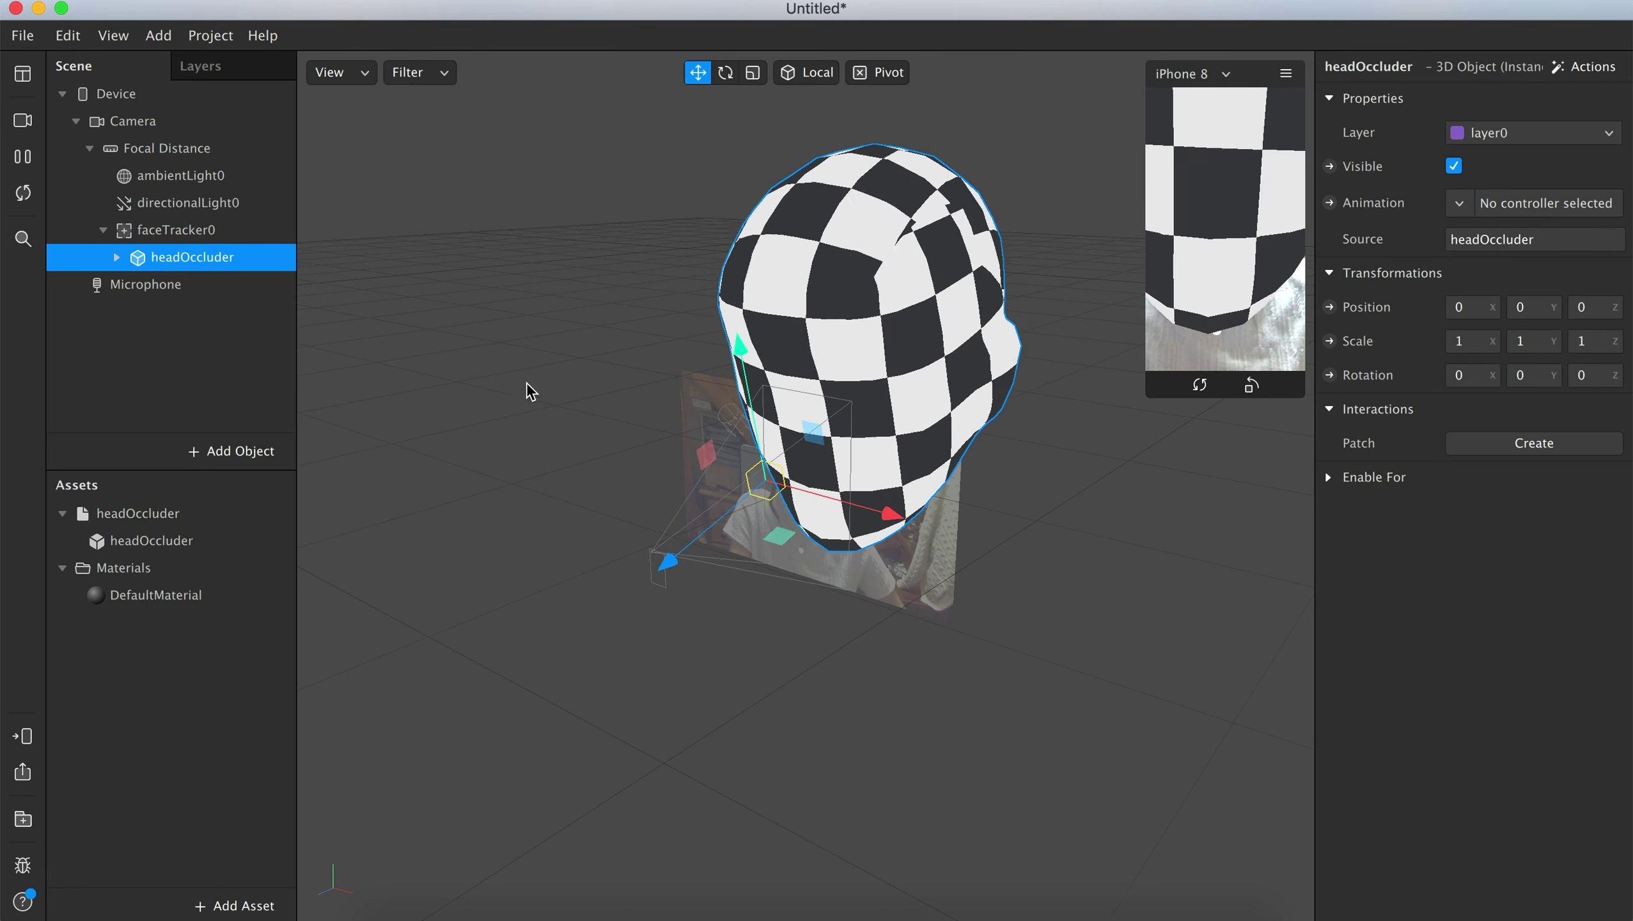
Step: Scale the headOccluder uniformly down to about 0.29 so it fits the face
left_click(752, 72)
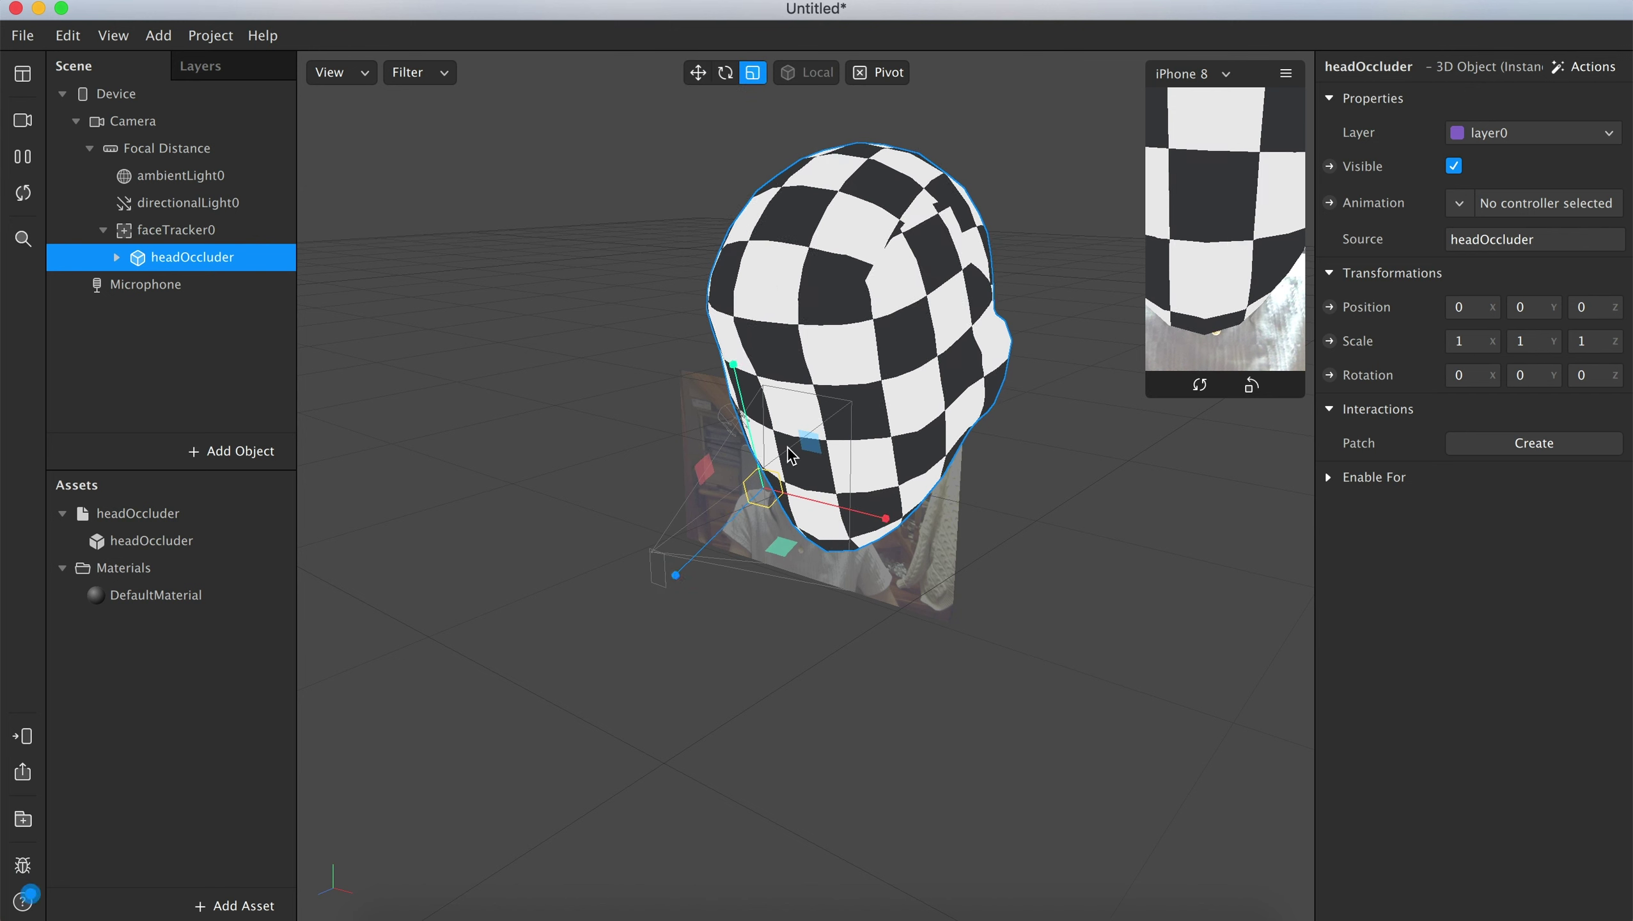
left_click_drag(764, 487, 707, 519)
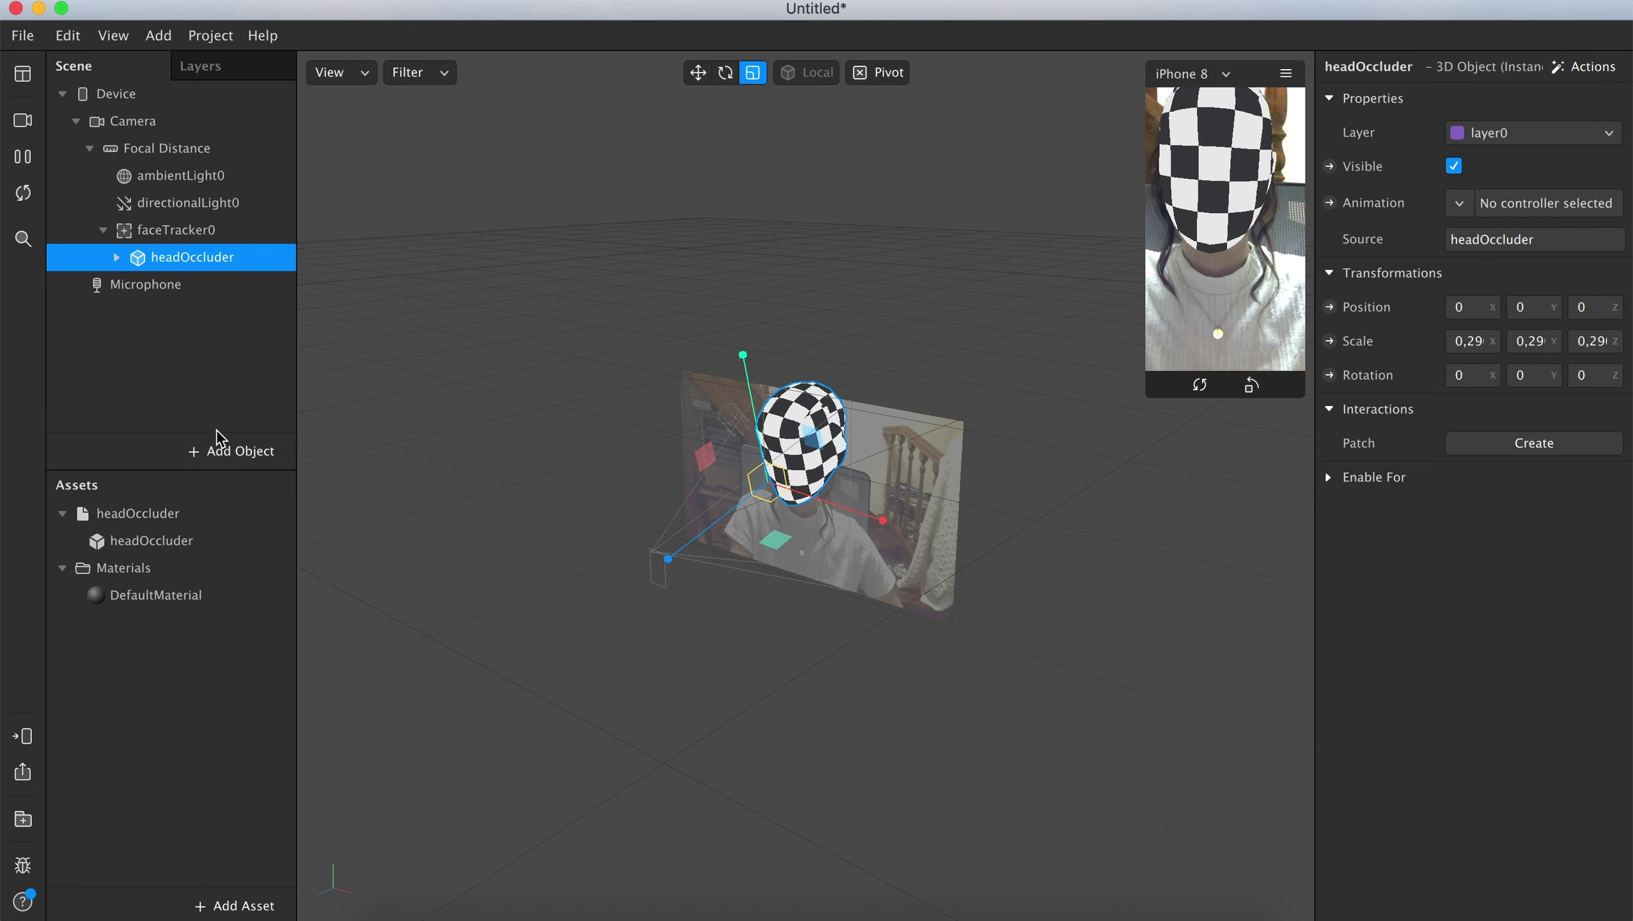
Step: Insert a null object and make it a child of the face tracker, above headOccluder
left_click(196, 459)
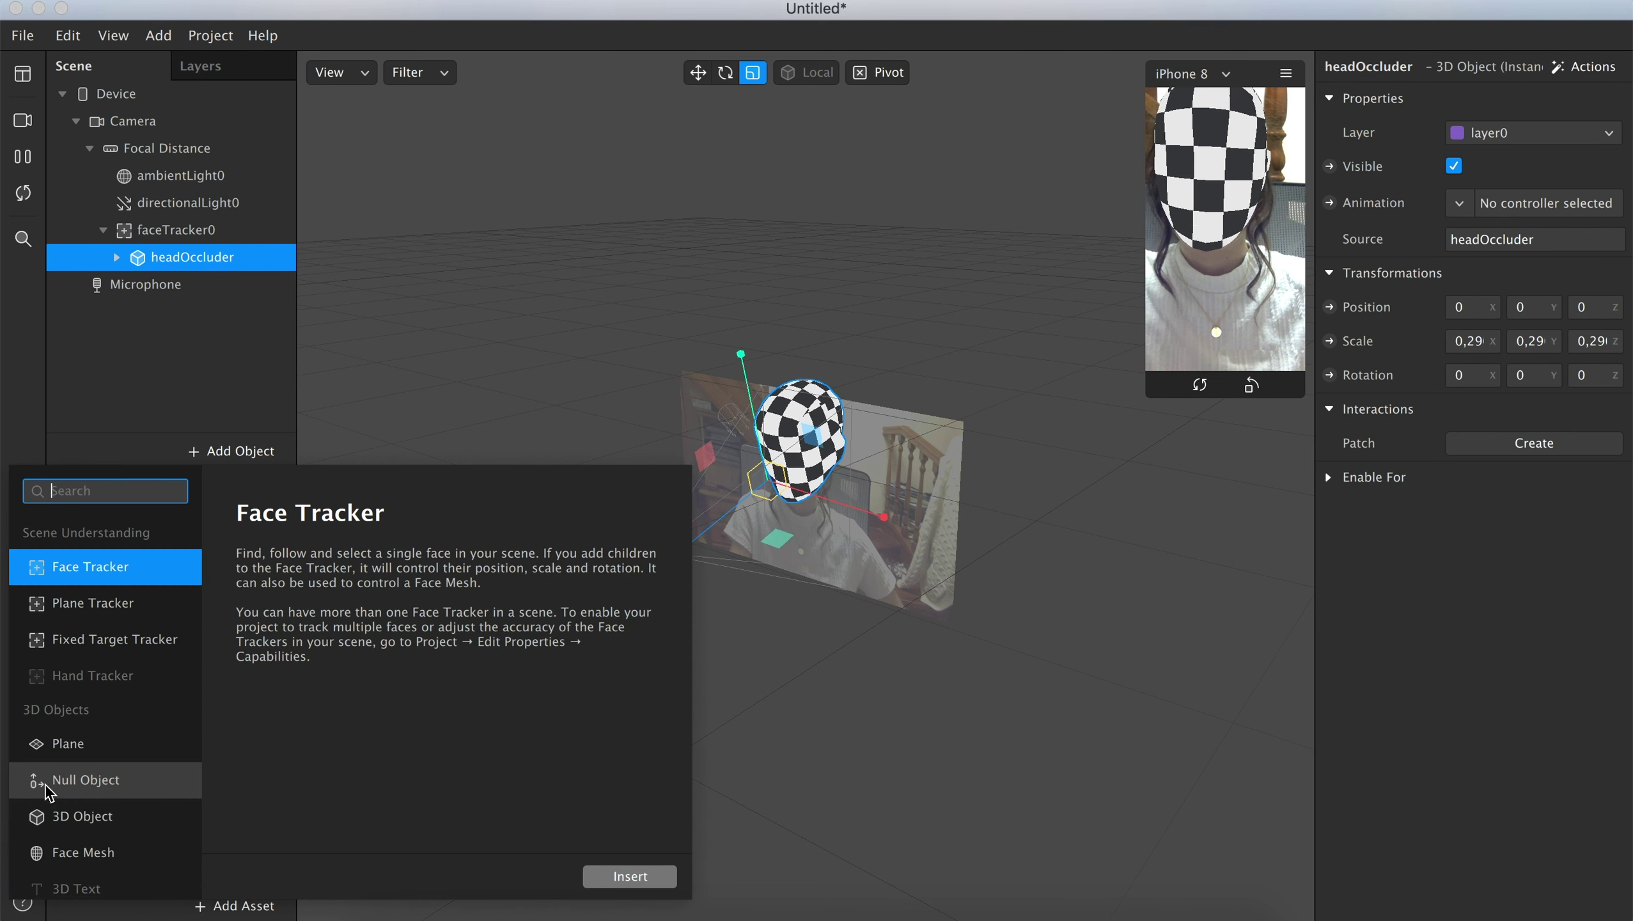
left_click(66, 781)
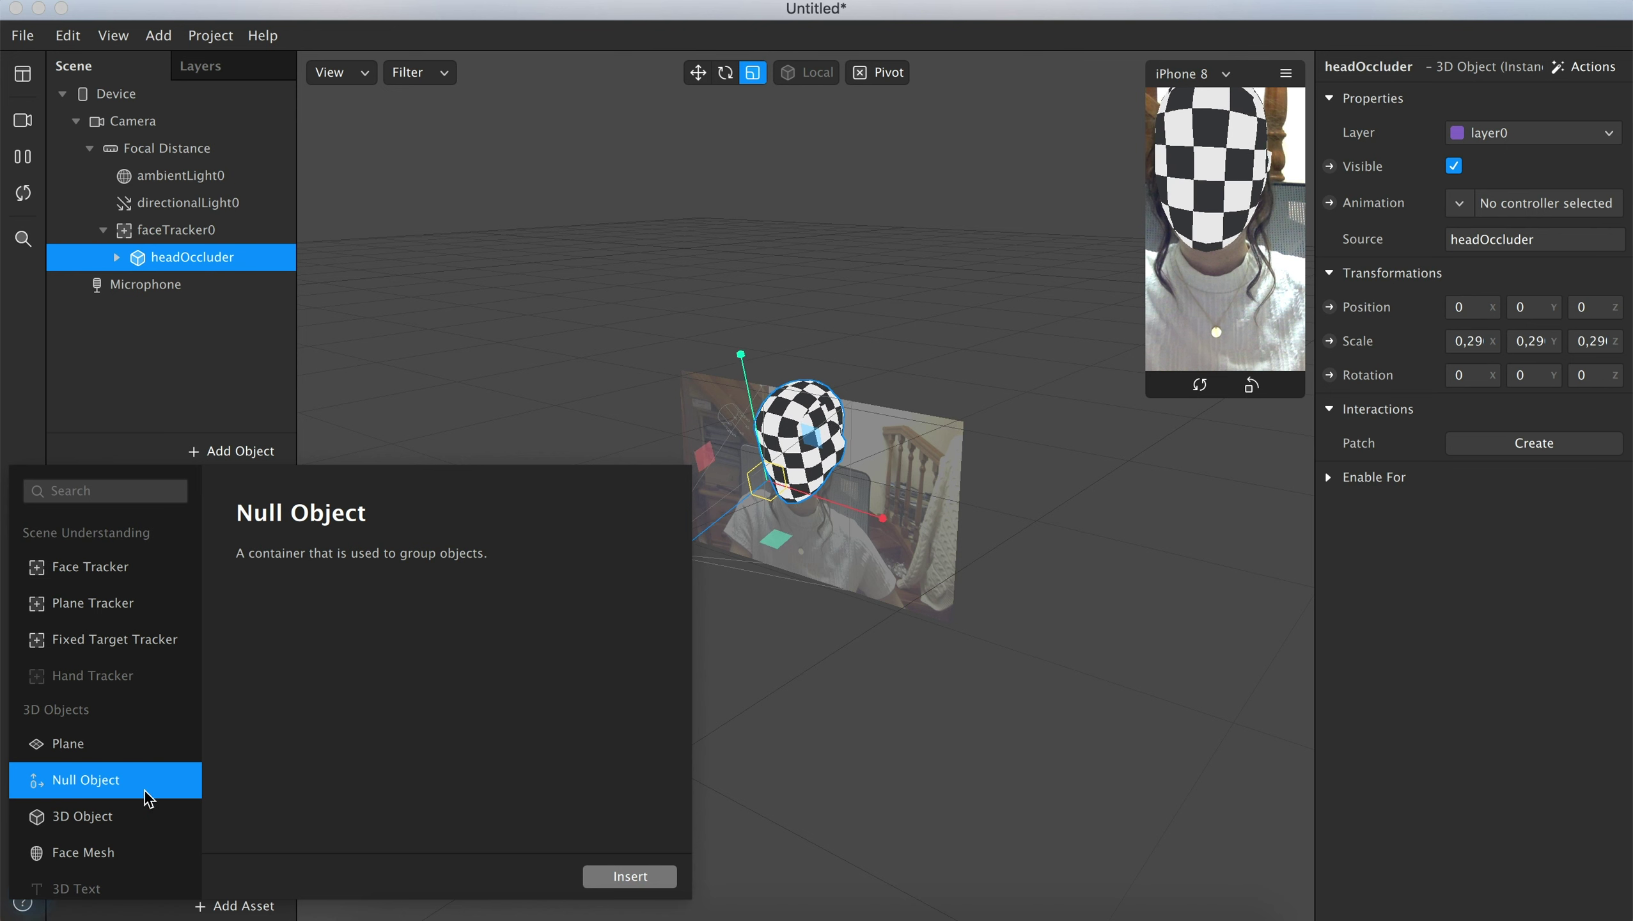
left_click(629, 876)
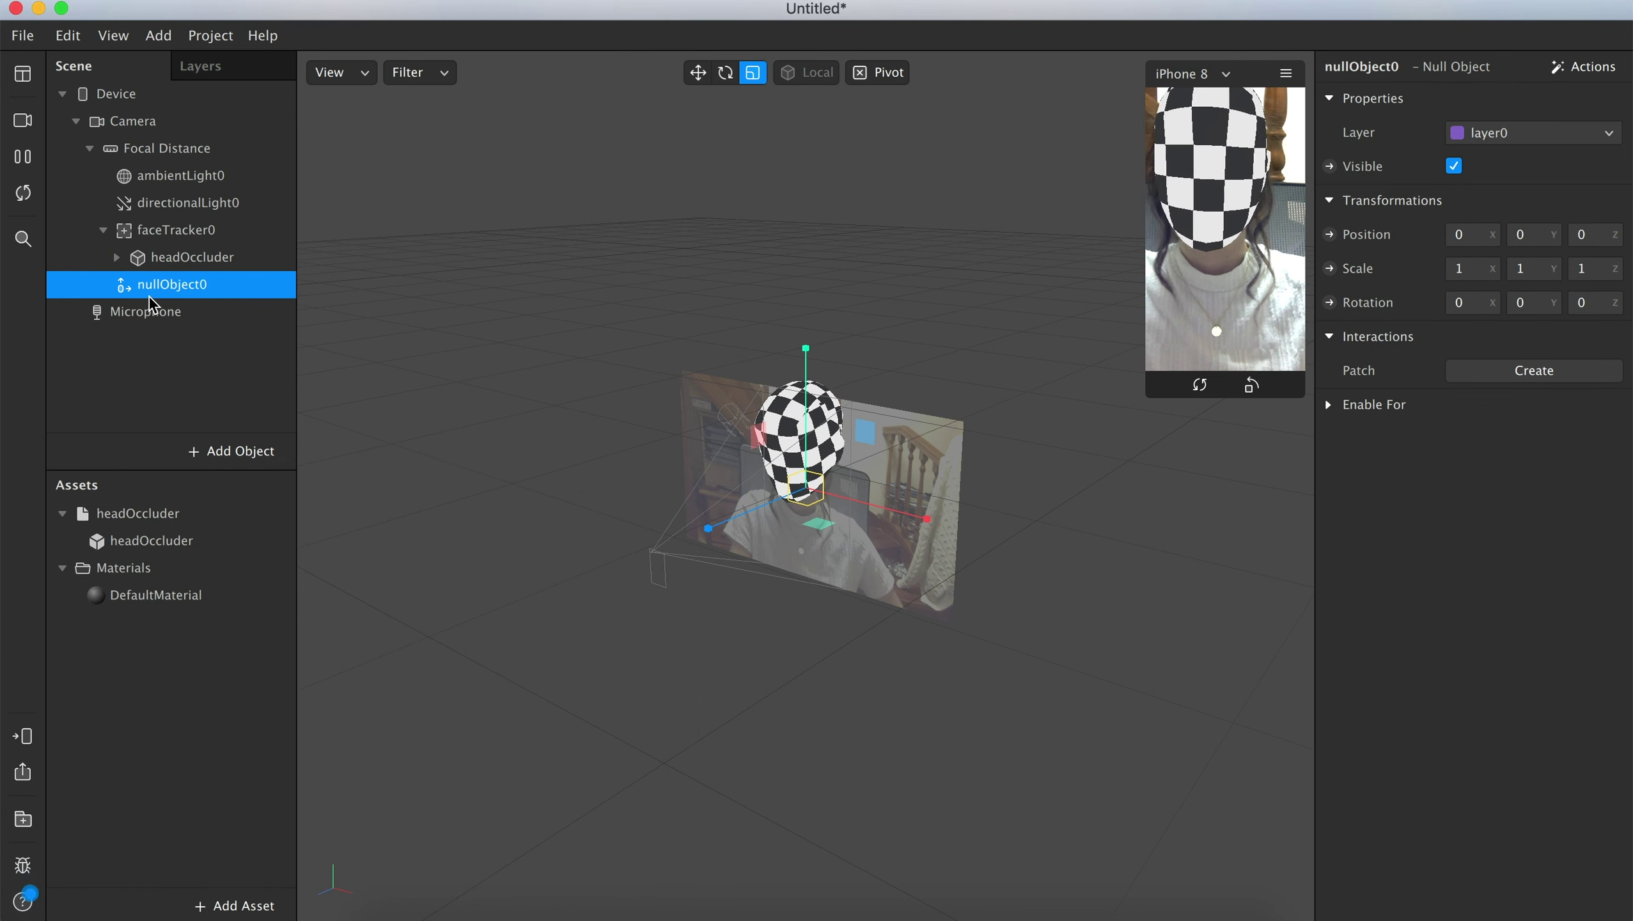
left_click_drag(147, 289, 149, 243)
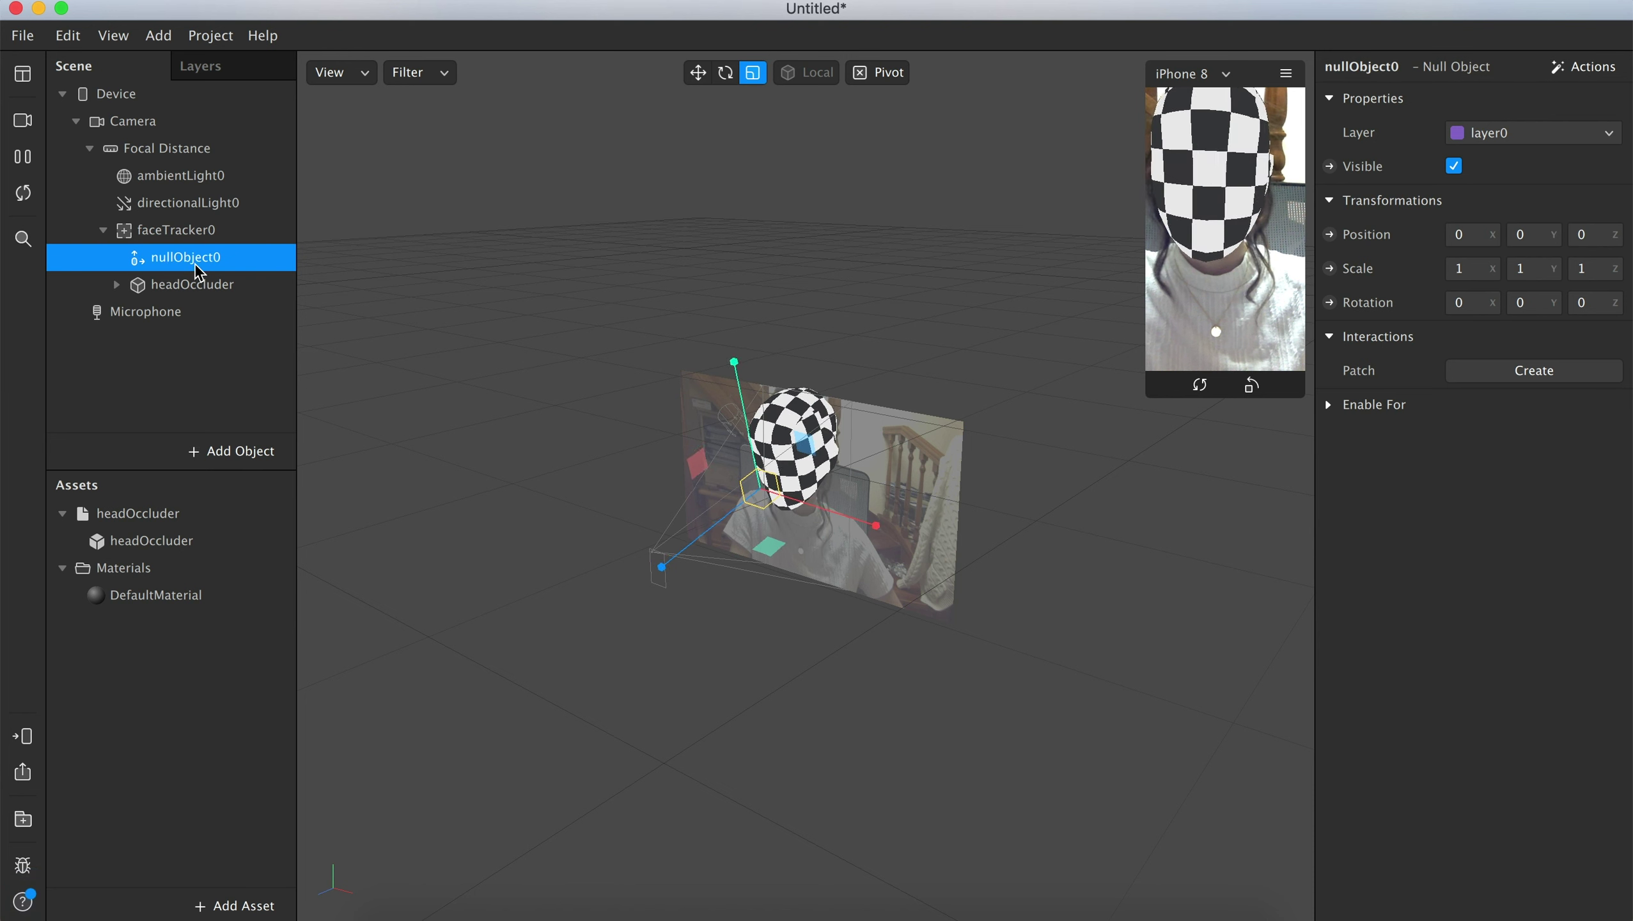
Step: Show the scene from the top and move the null object back along Z to the middle of the head
left_click(364, 73)
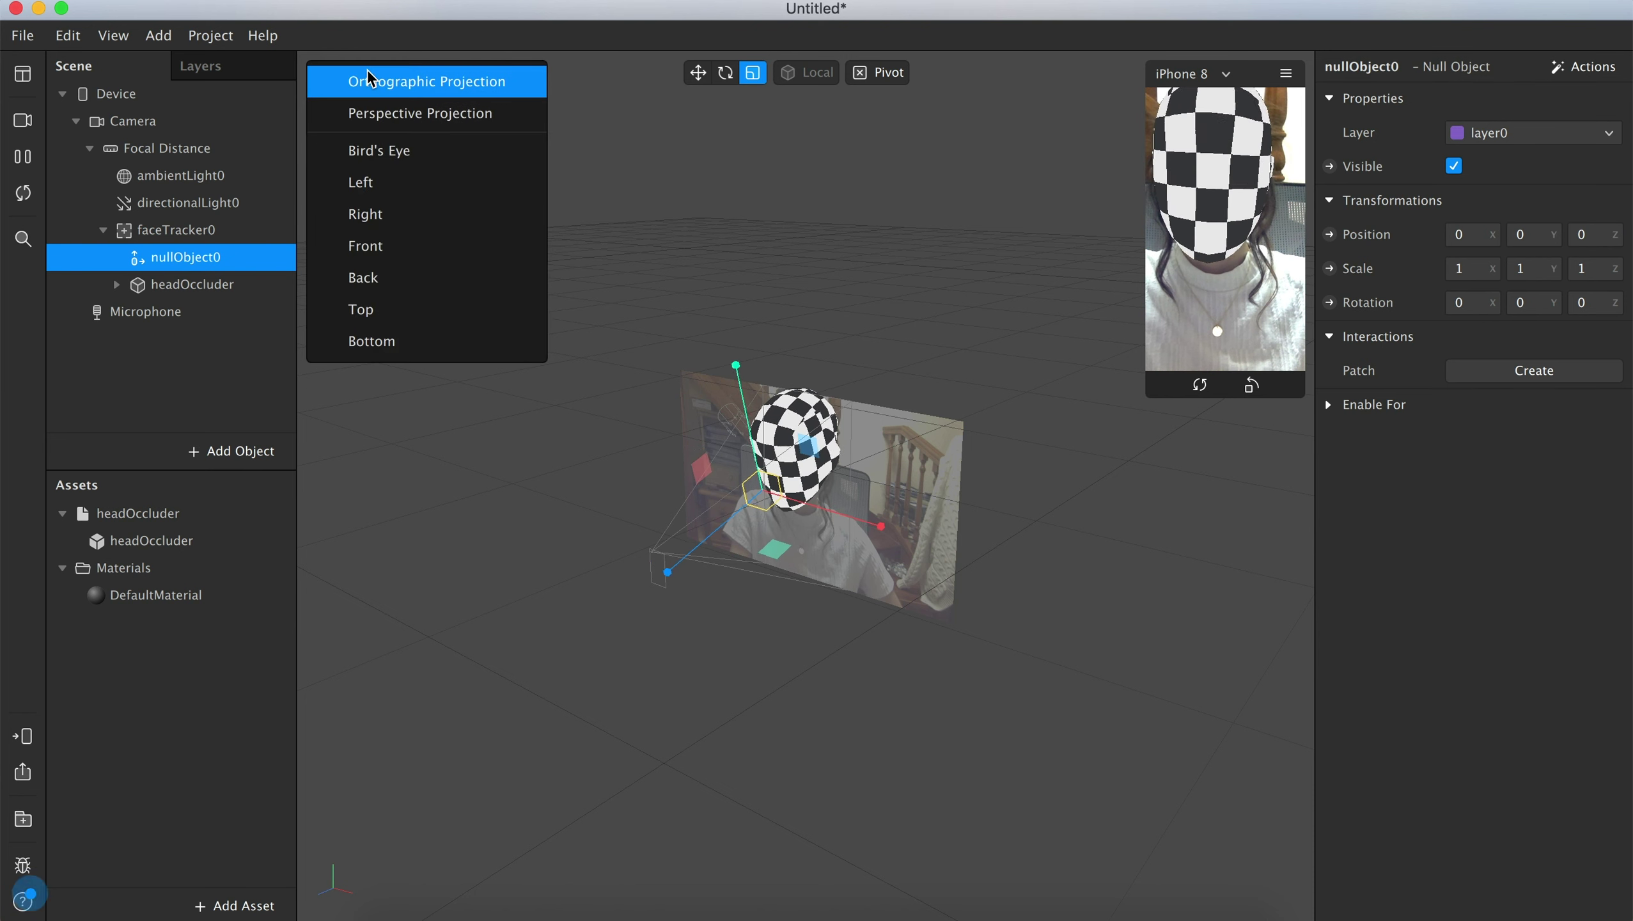
left_click(384, 311)
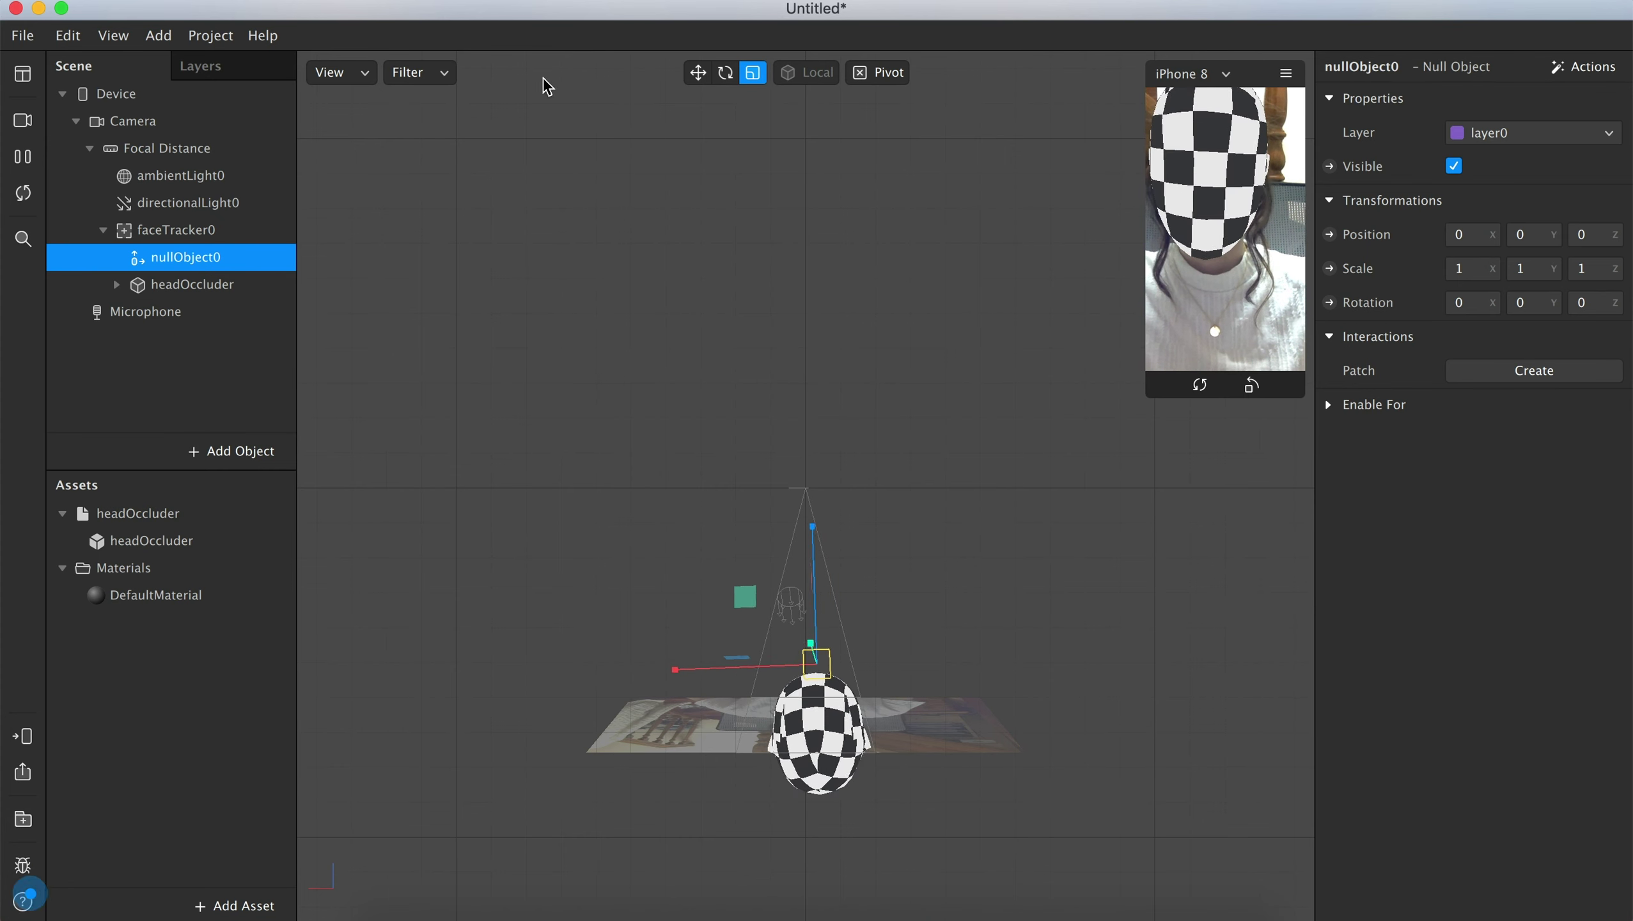
left_click(698, 73)
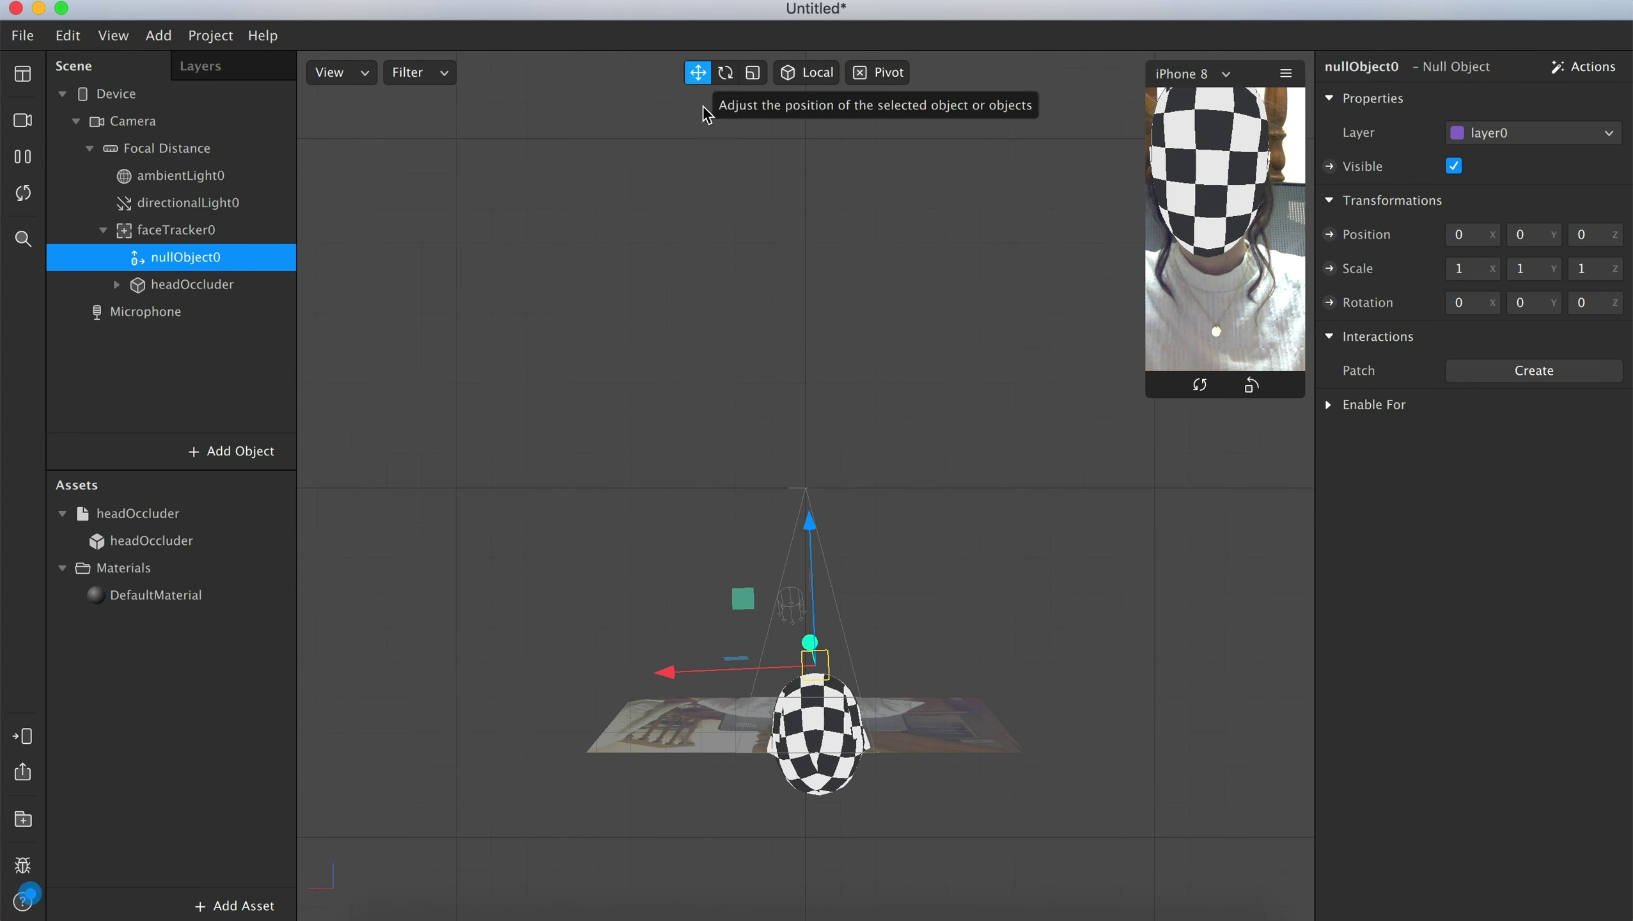
left_click_drag(810, 518, 810, 592)
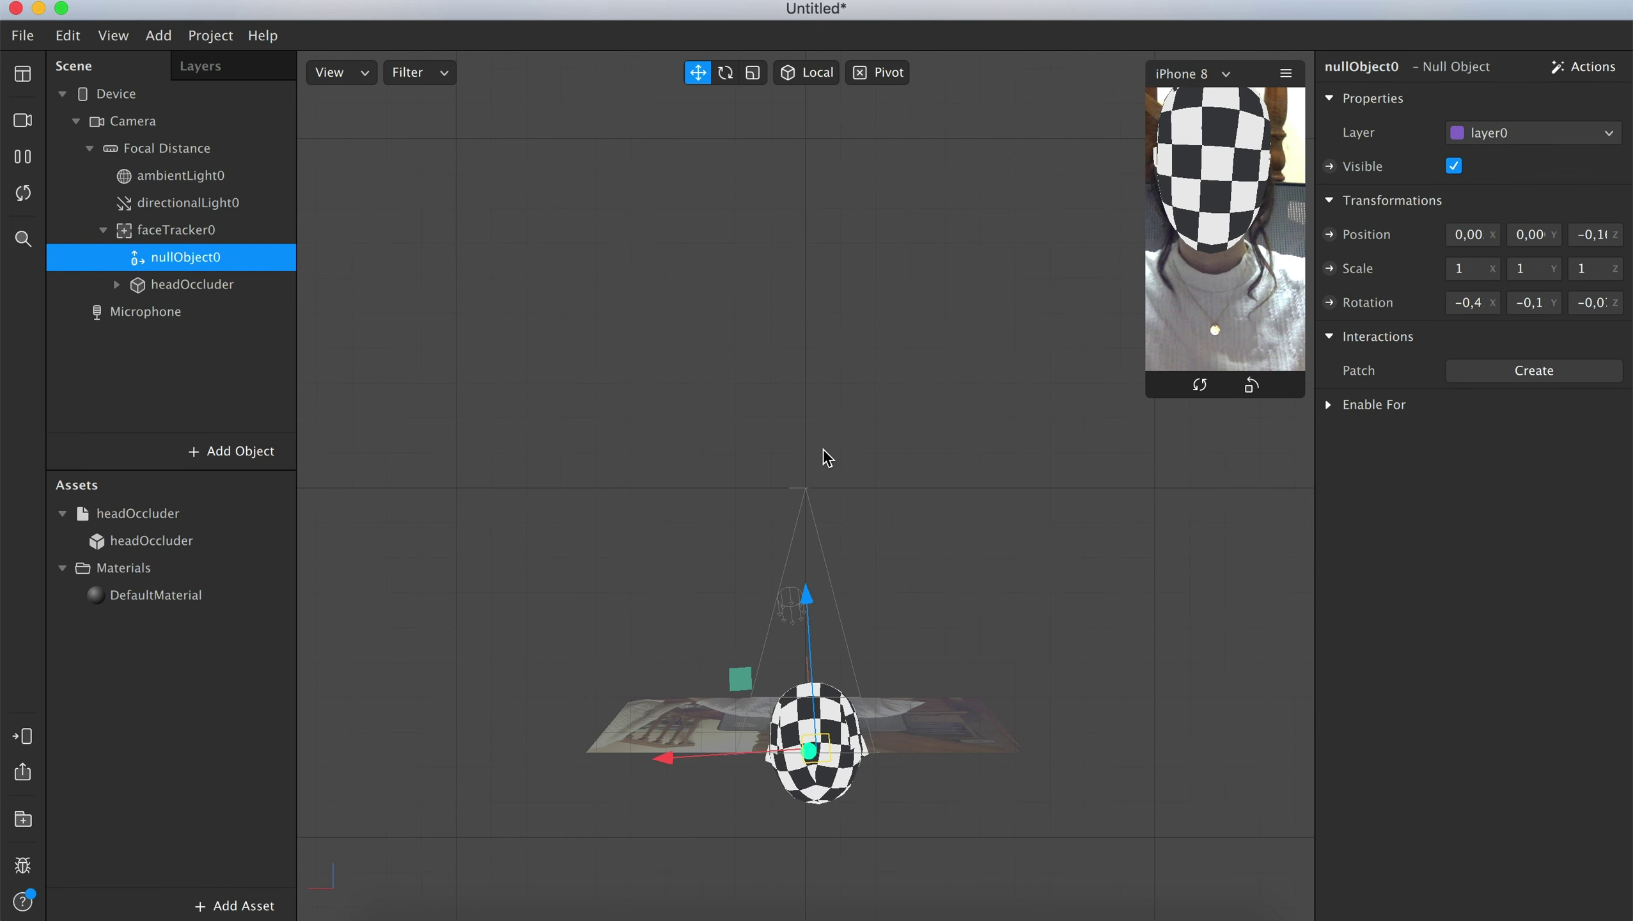
Step: Insert a plane and make it a child of the null object
left_click(201, 460)
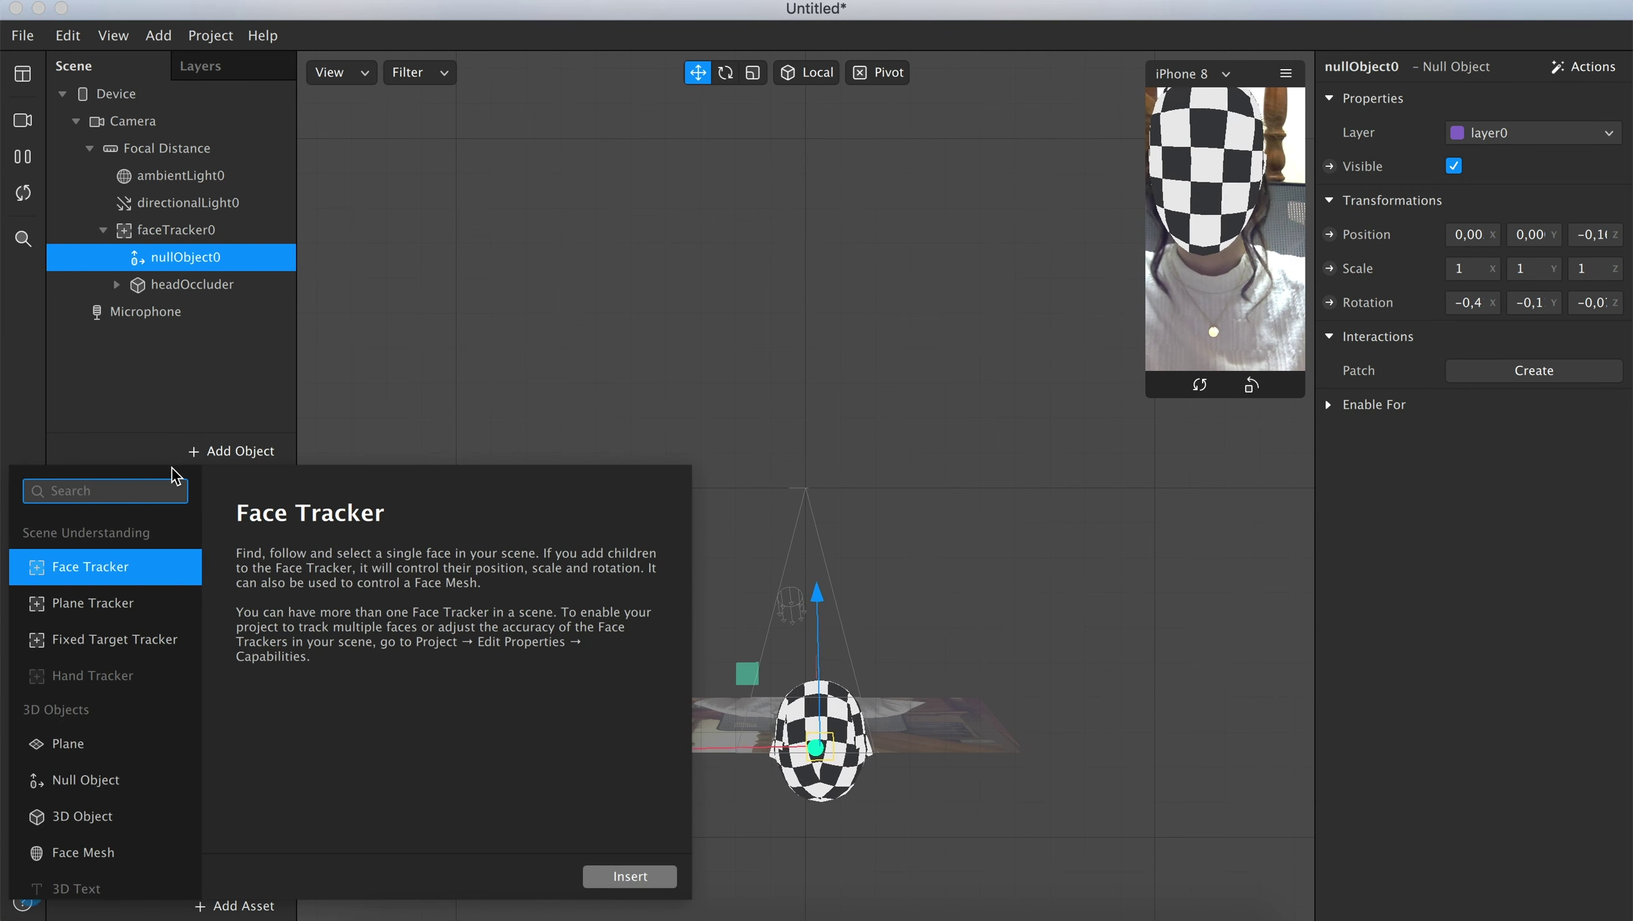
left_click(58, 745)
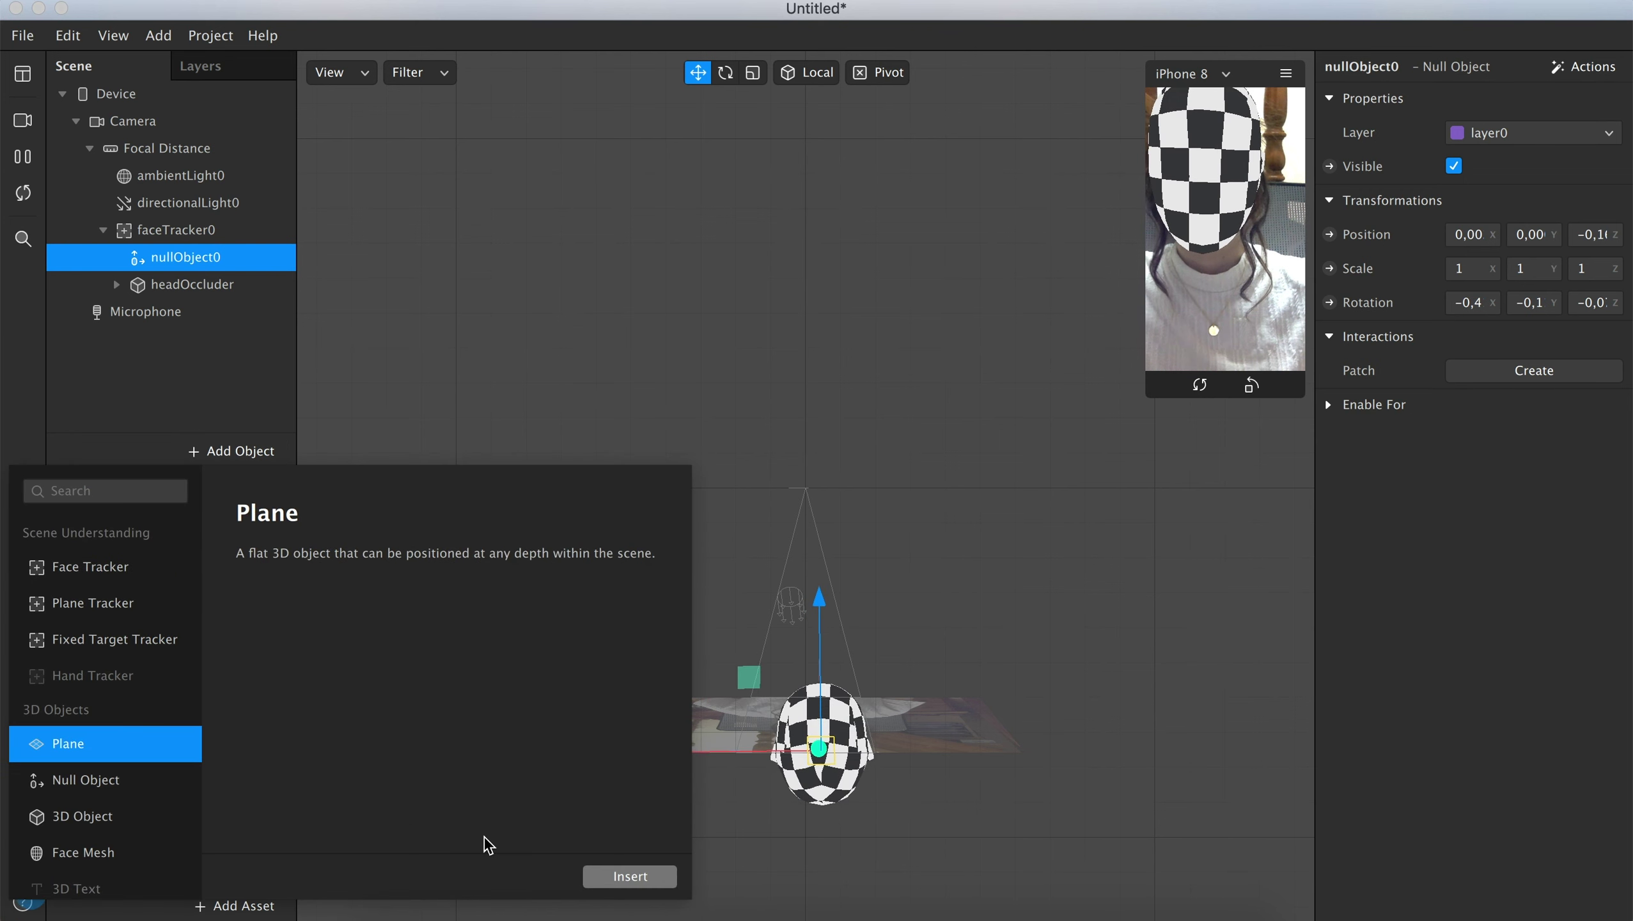
left_click(617, 879)
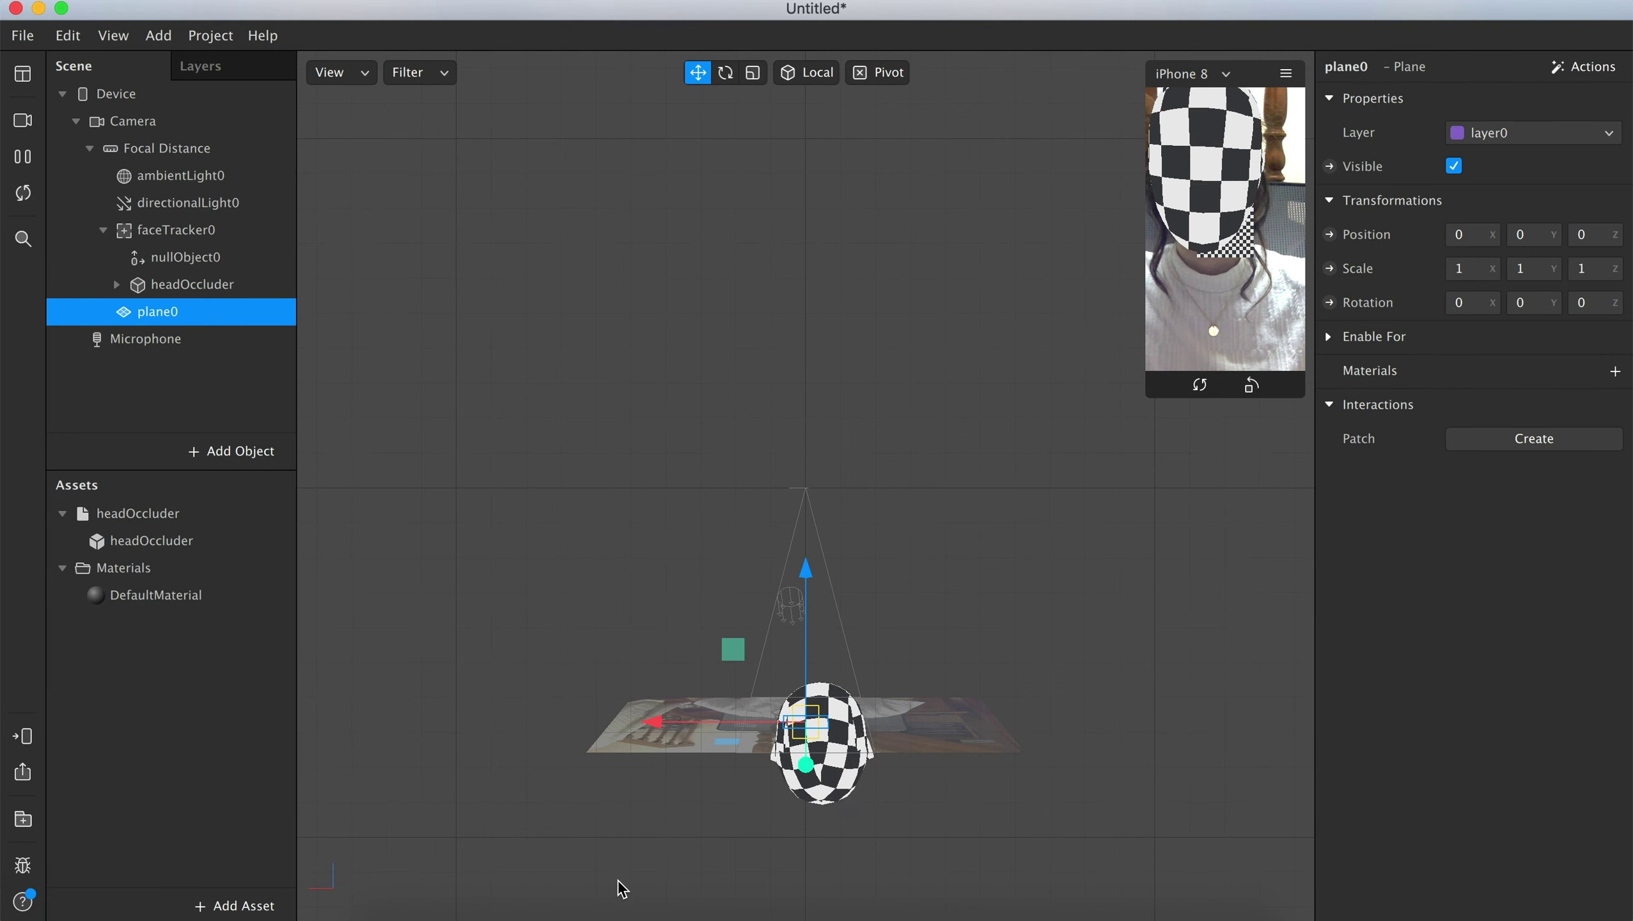
left_click_drag(158, 290, 162, 255)
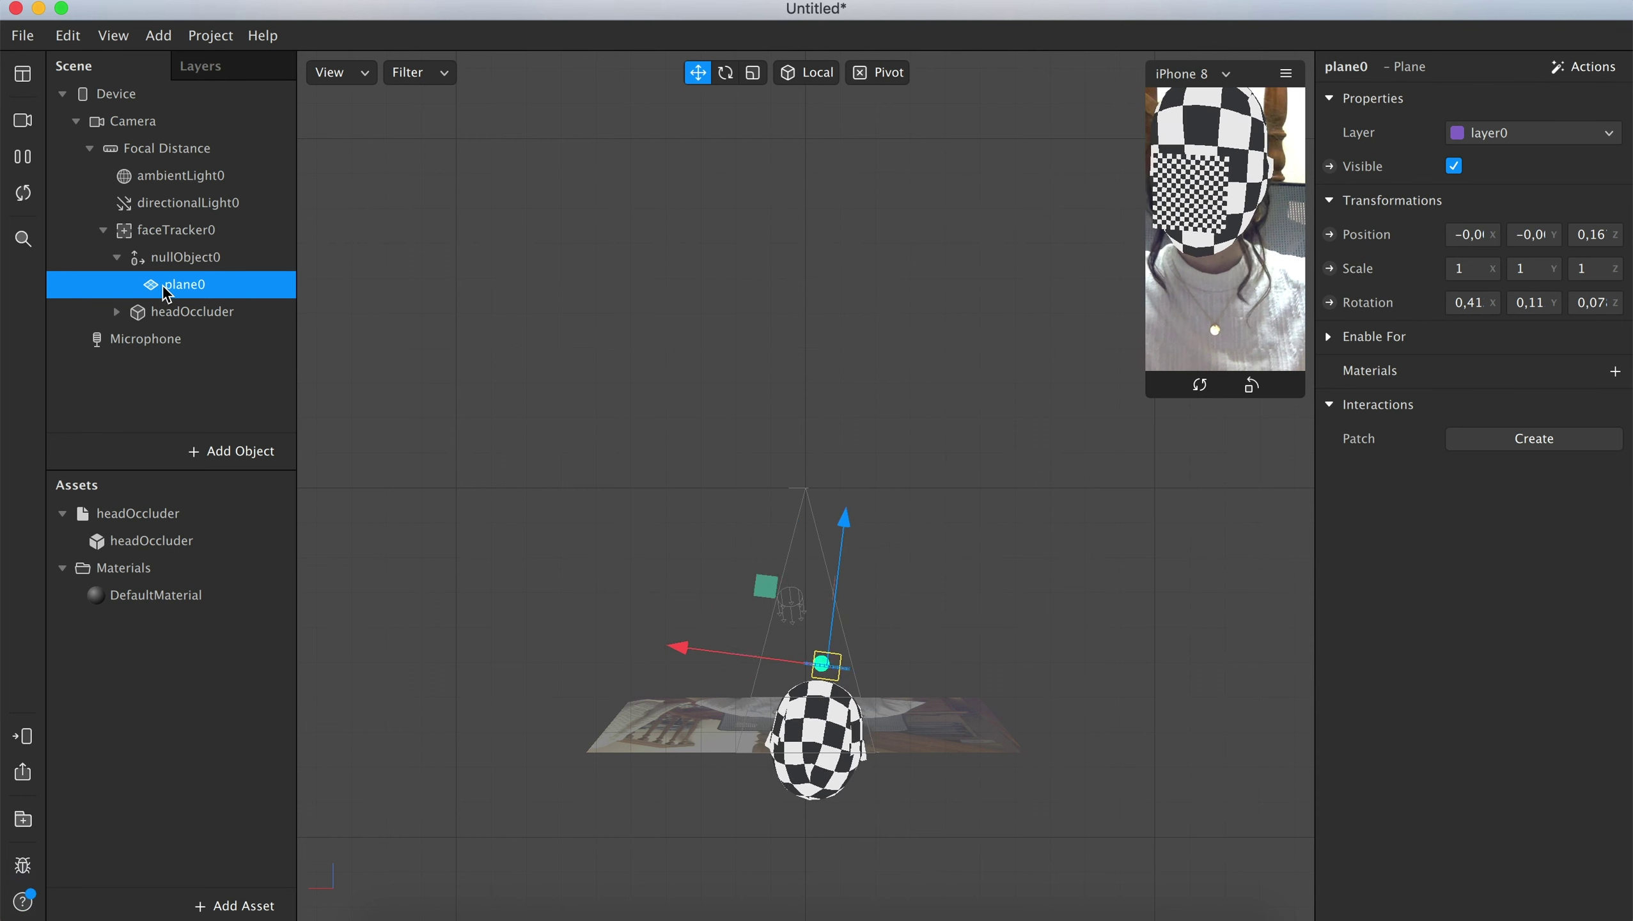
Step: Duplicate plane0 and move the original along Z from the front of the face to behind the head
right_click(170, 287)
mouse_move(205, 314)
left_click(235, 501)
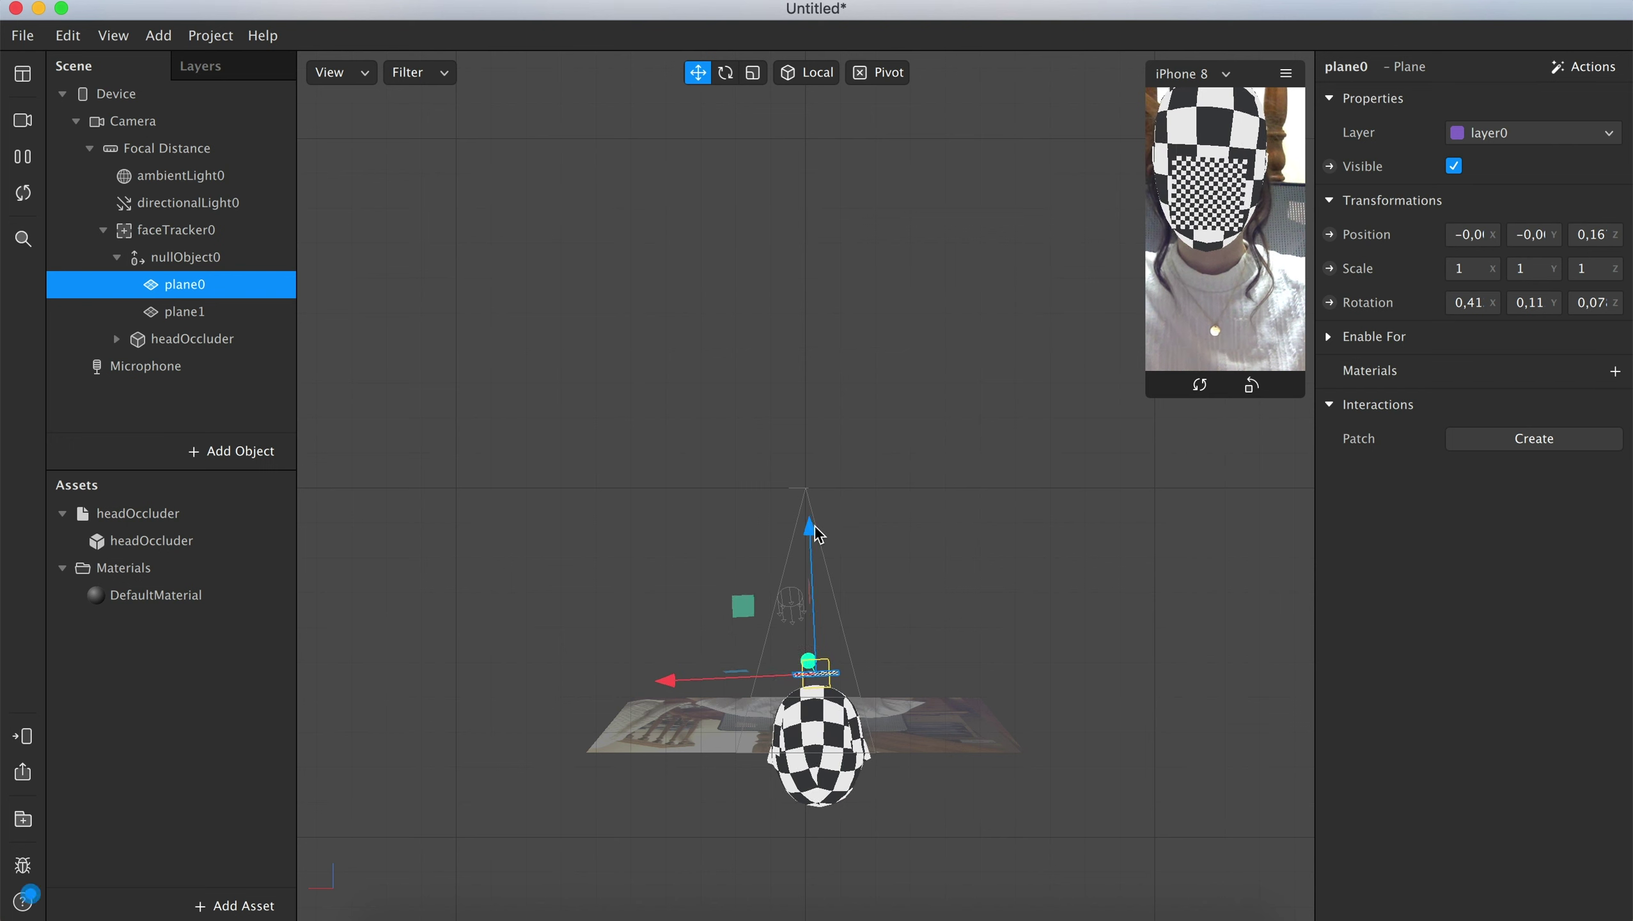
left_click_drag(811, 527, 834, 680)
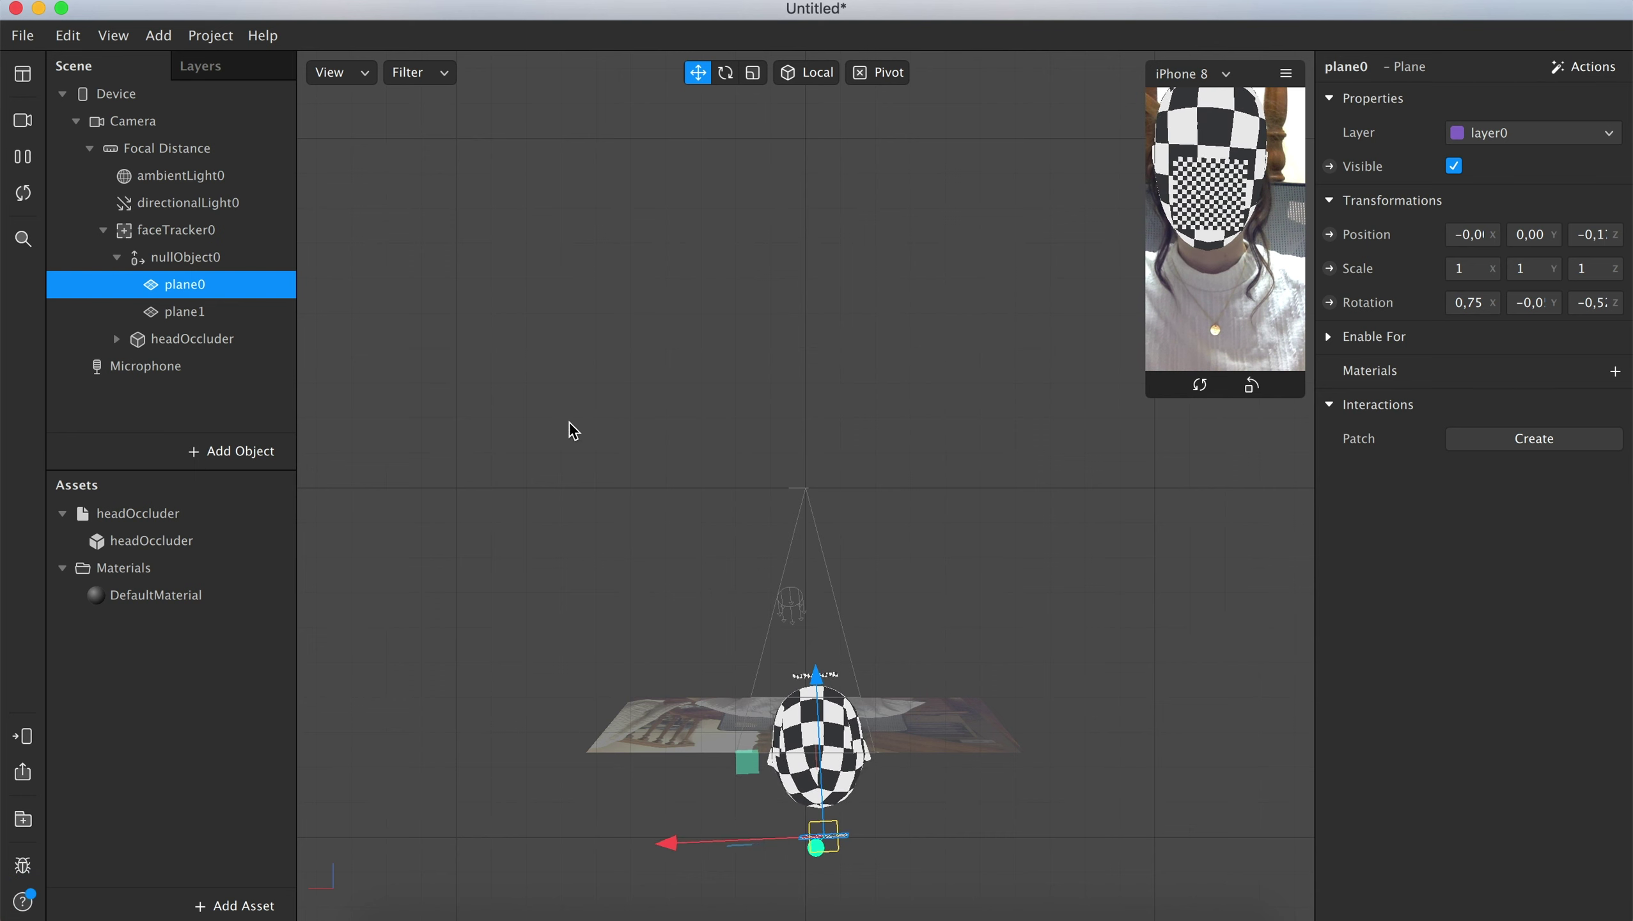
Step: Duplicate plane1 and move the original back to the head's centre and sideways beside the head, to X about 0.18
left_click(192, 314)
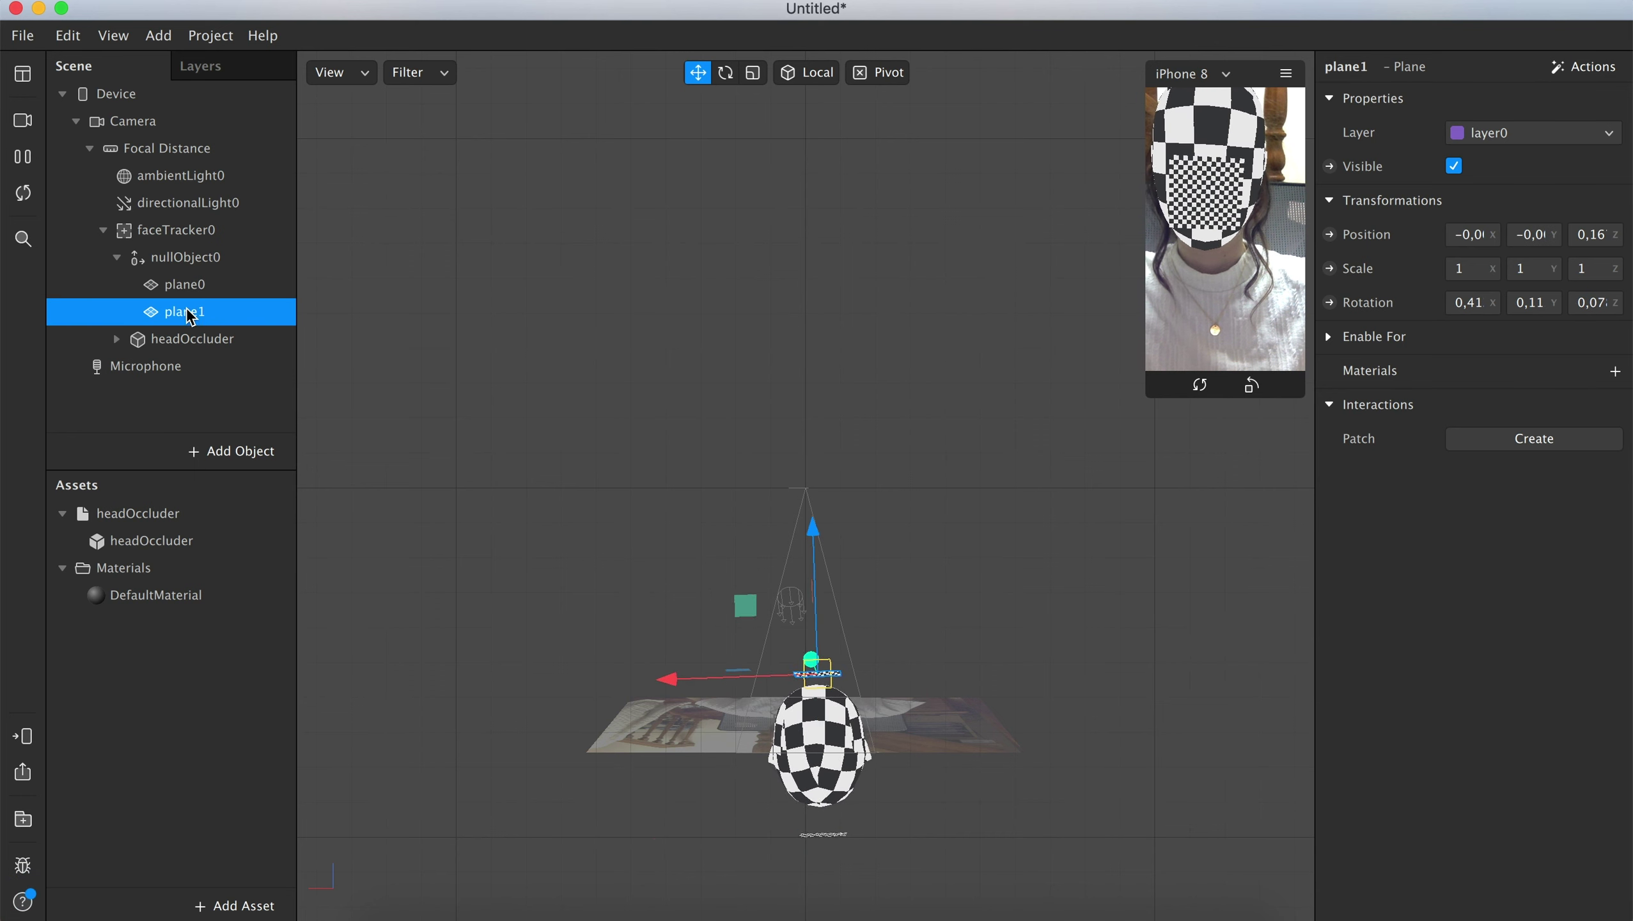
right_click(192, 314)
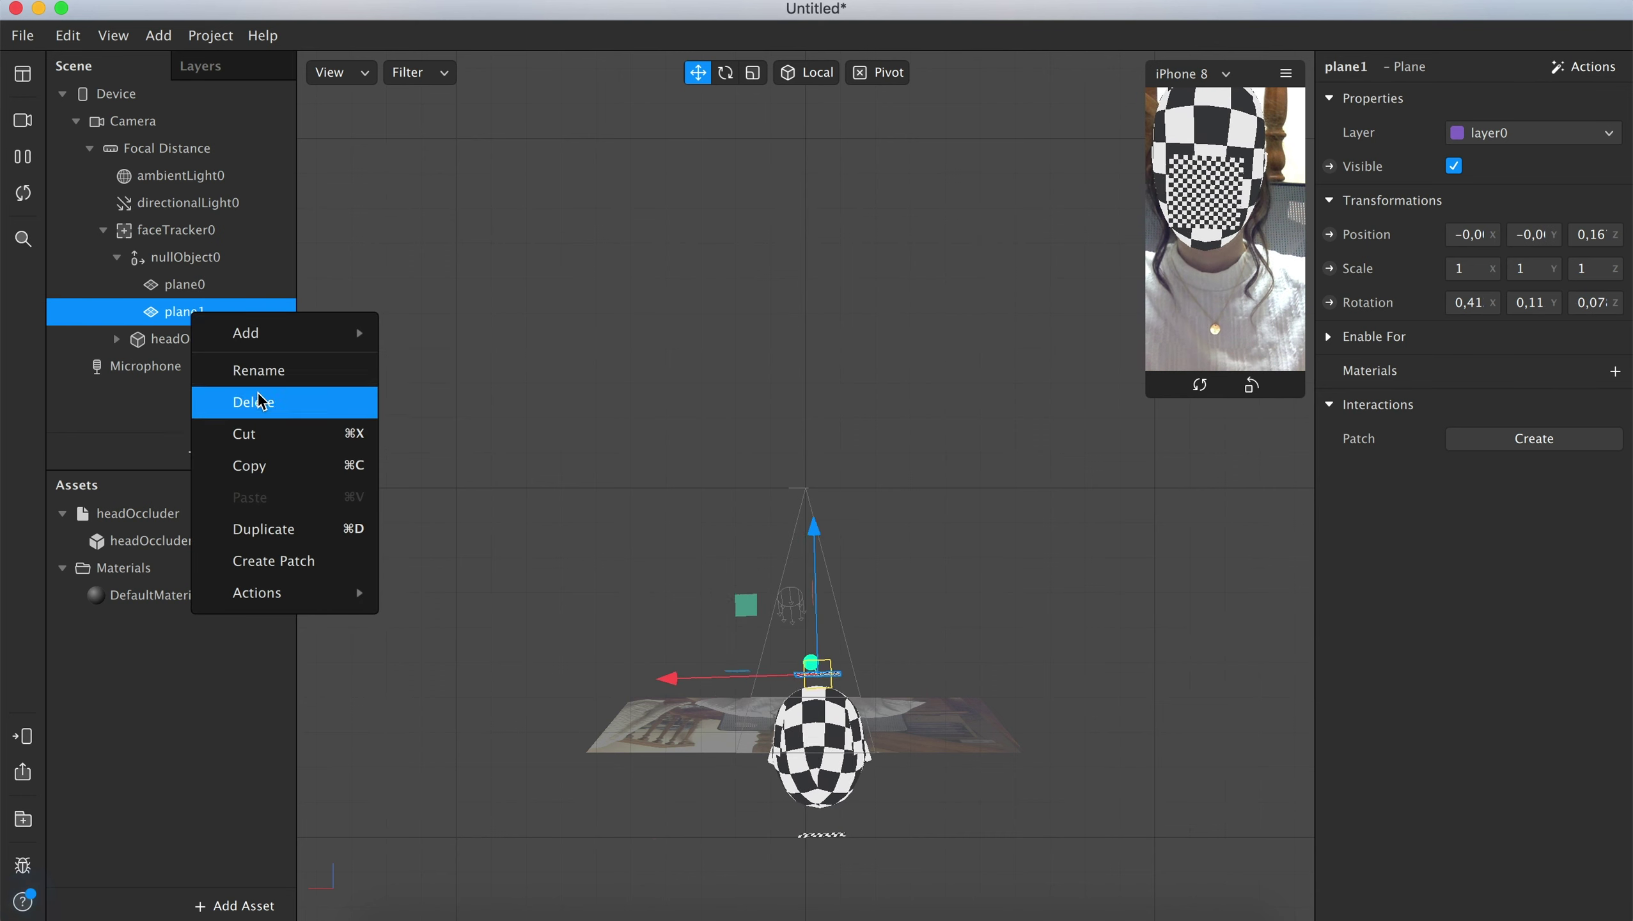
left_click(273, 527)
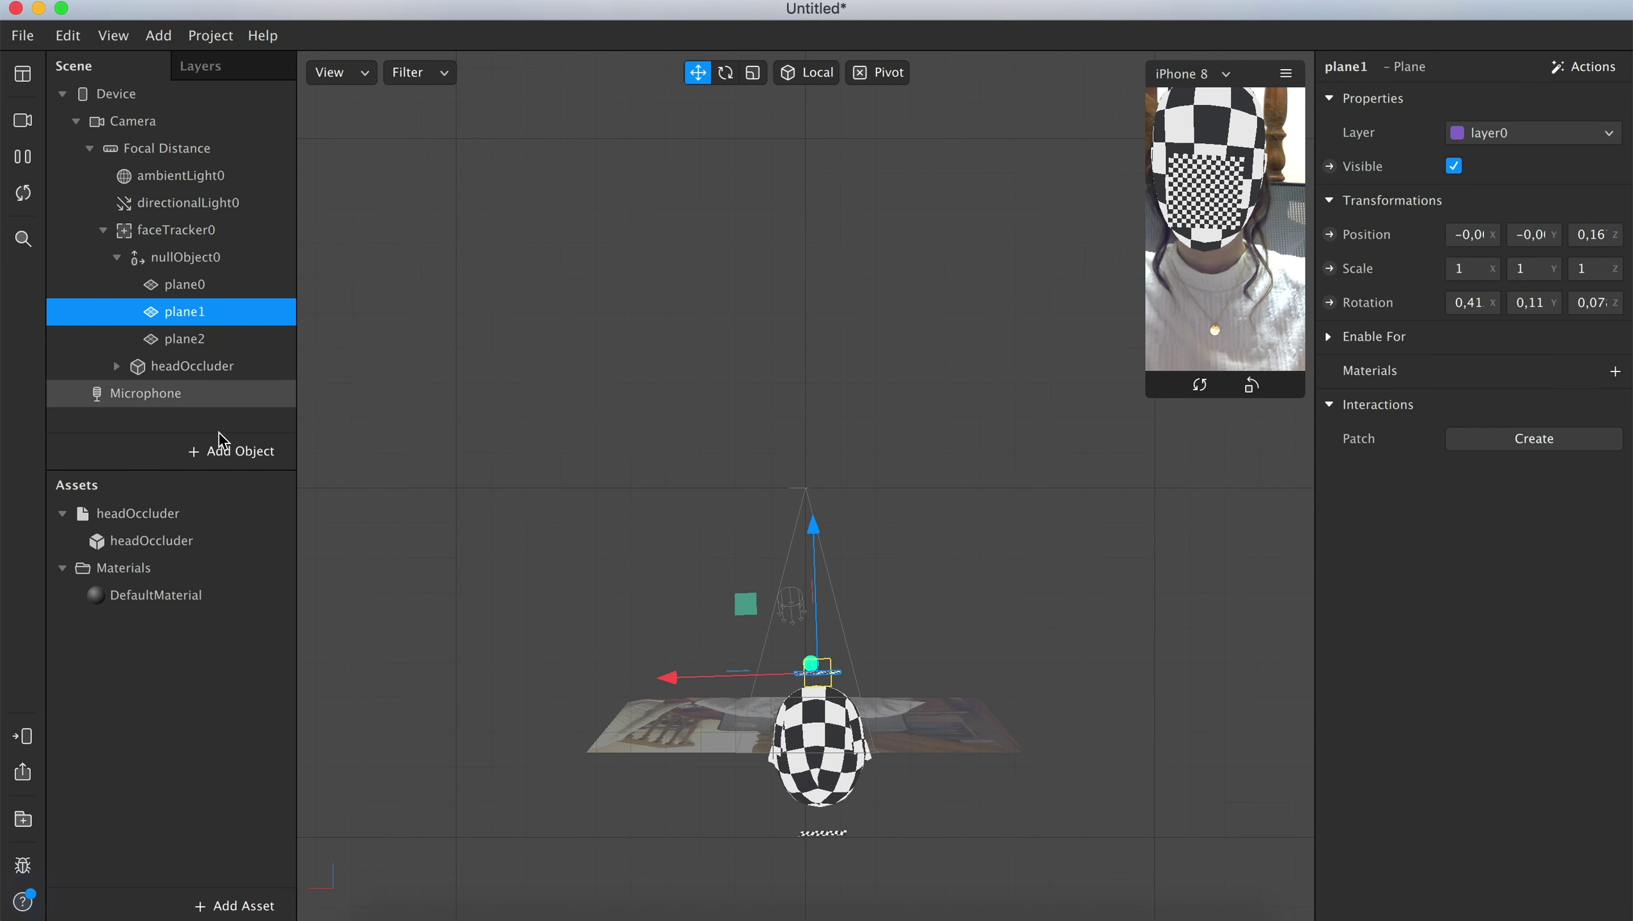
left_click_drag(810, 534, 812, 616)
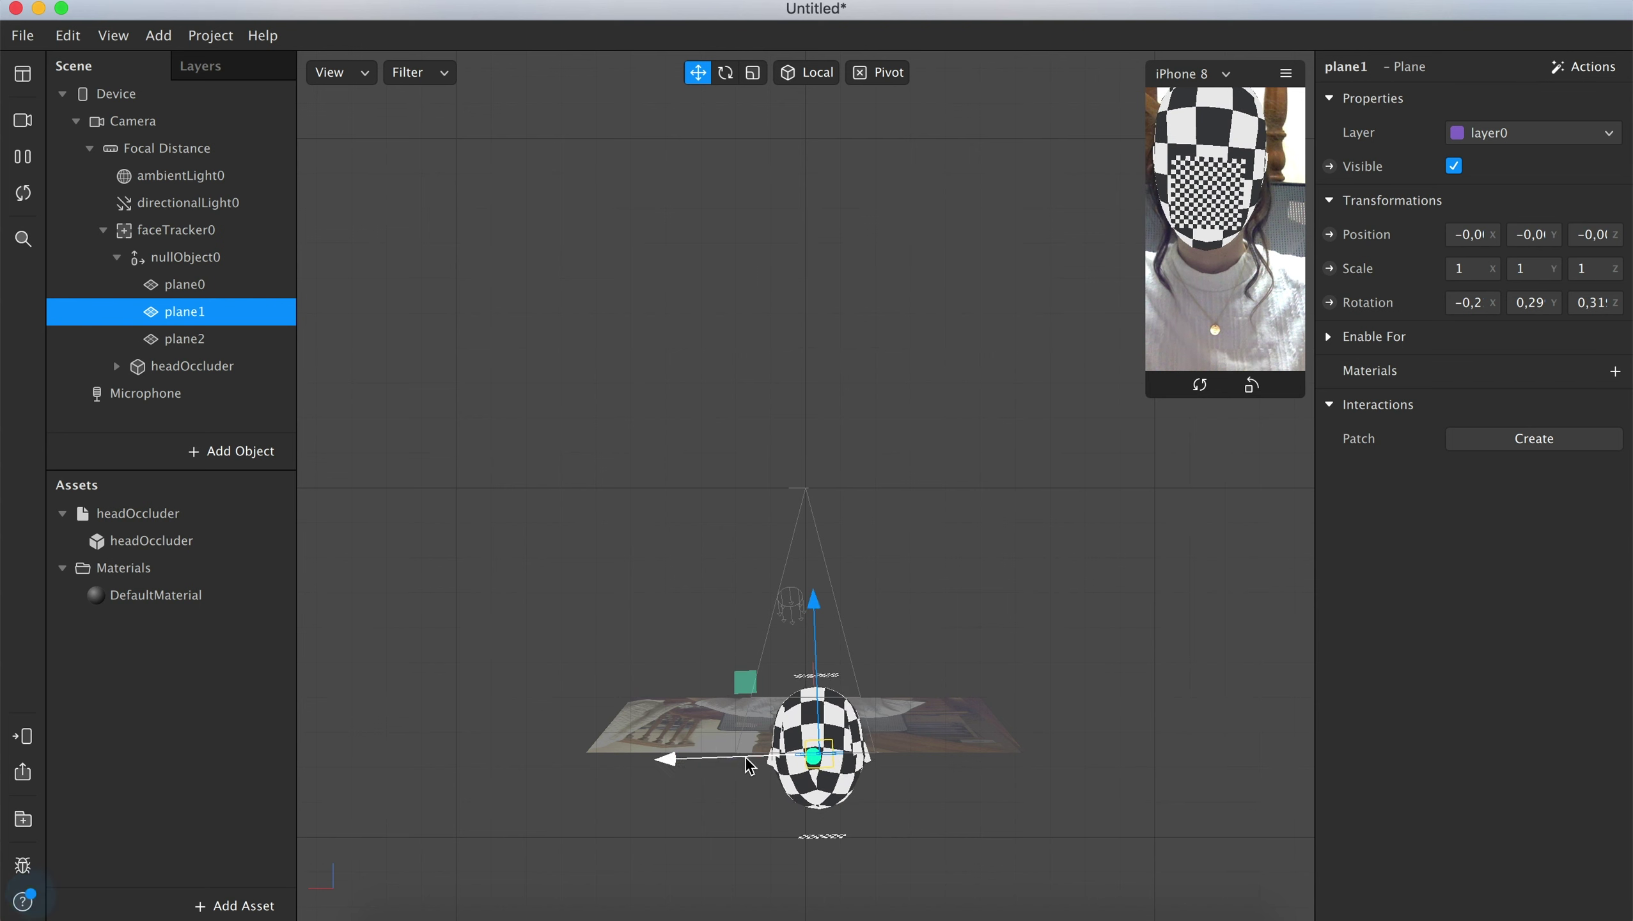
left_click_drag(747, 766, 657, 756)
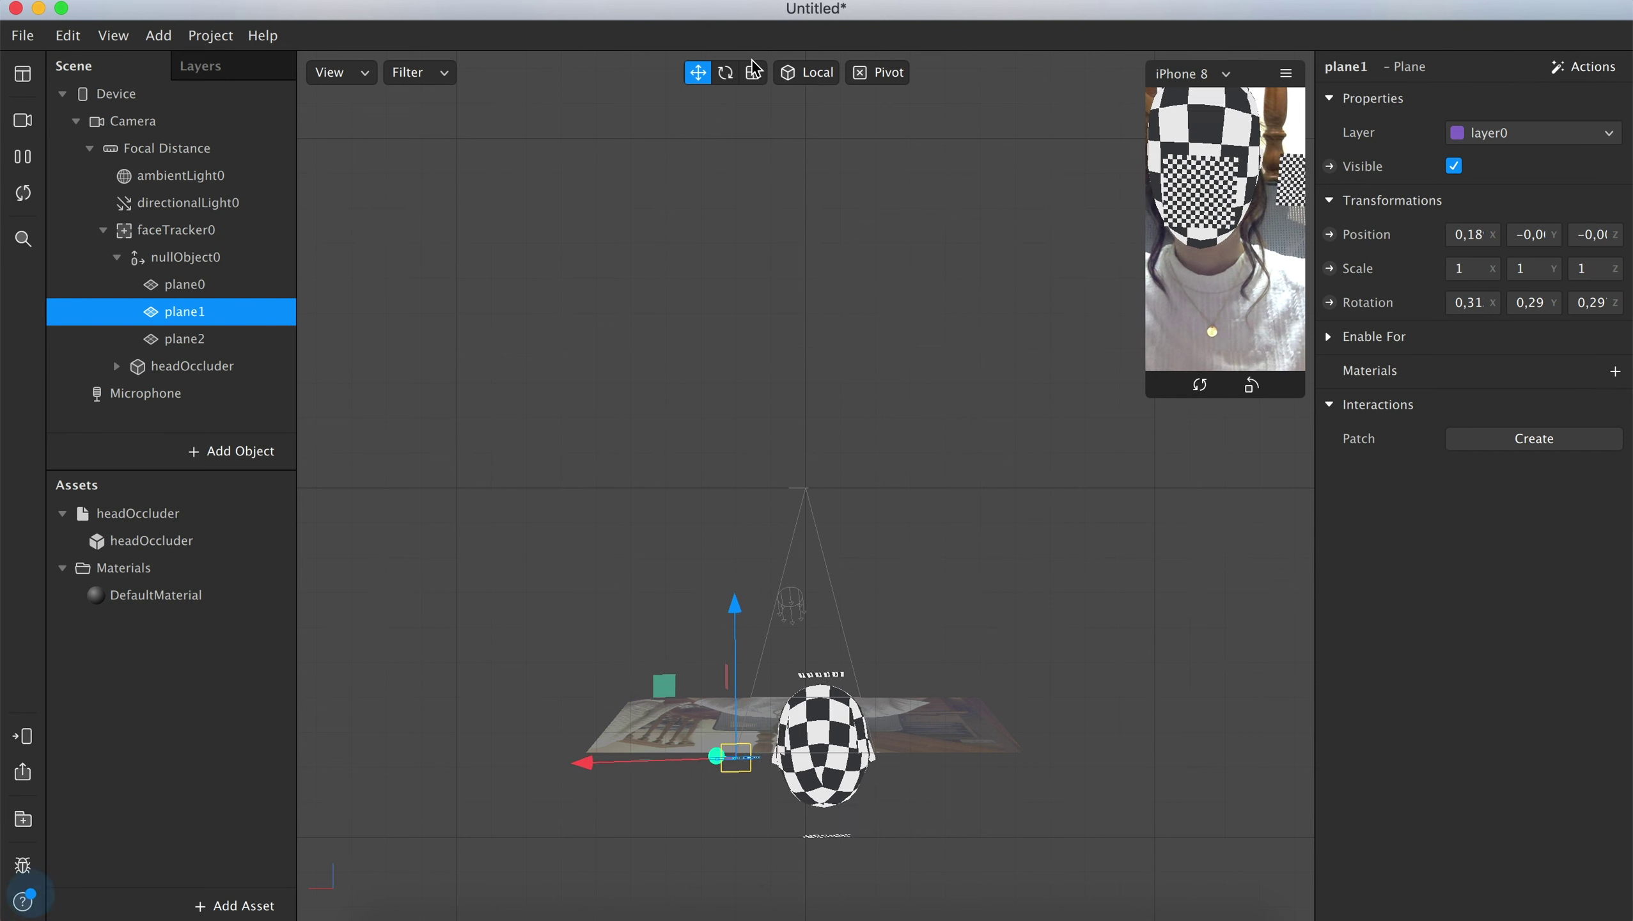
Step: Rotate plane1 roughly a quarter turn beside the head and set its X and Z rotation to 180
left_click(727, 75)
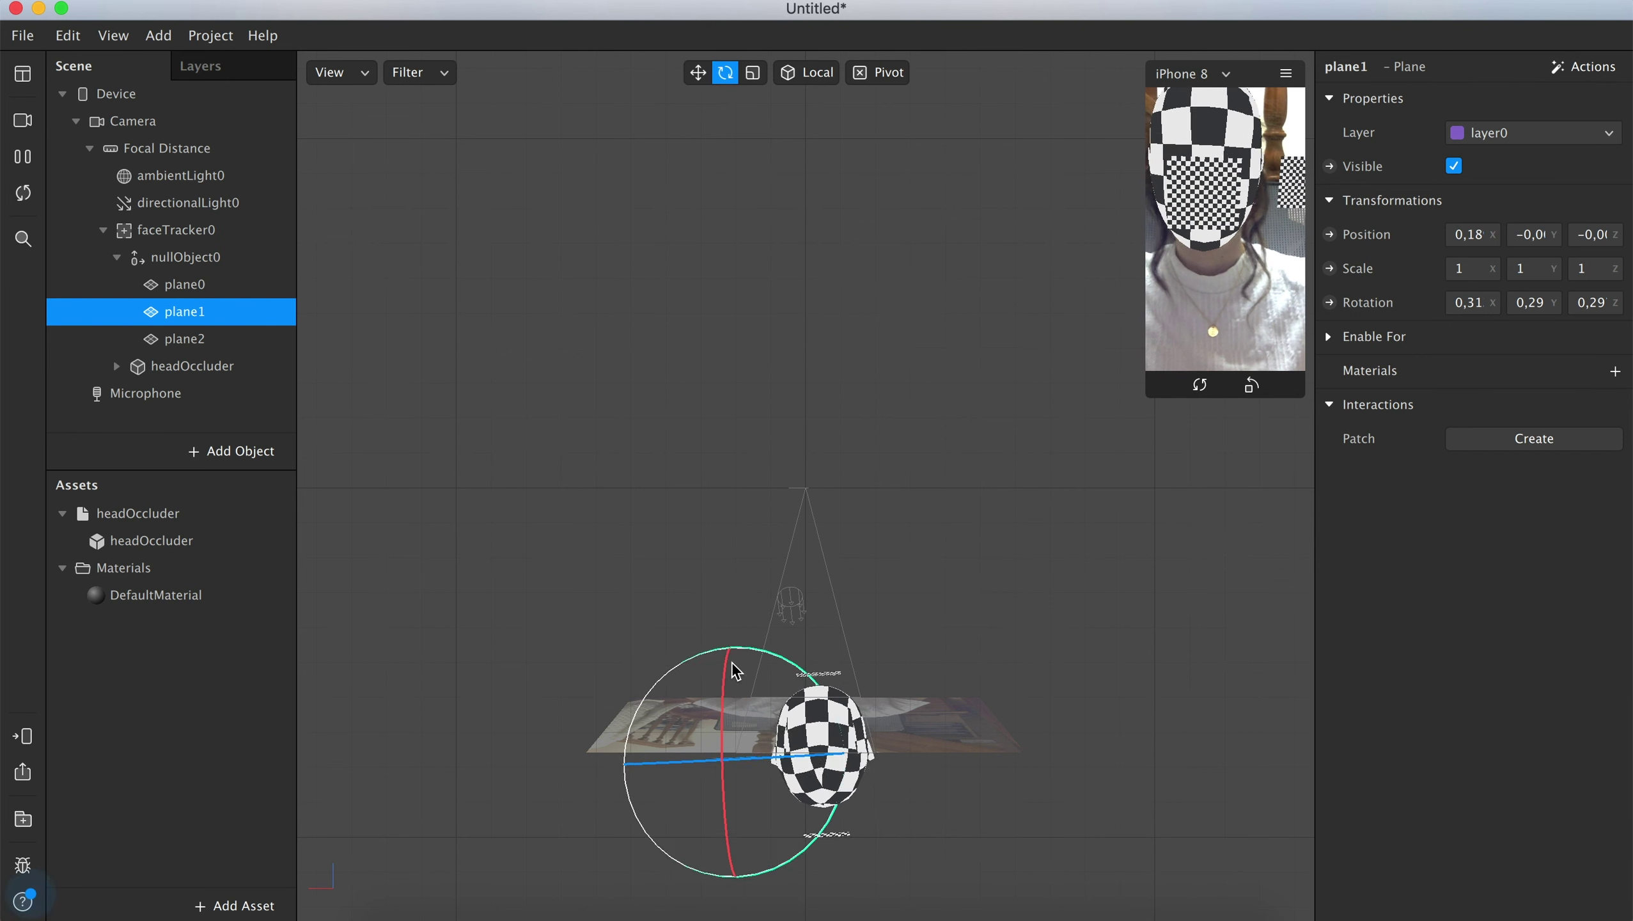
left_click_drag(704, 662, 589, 752)
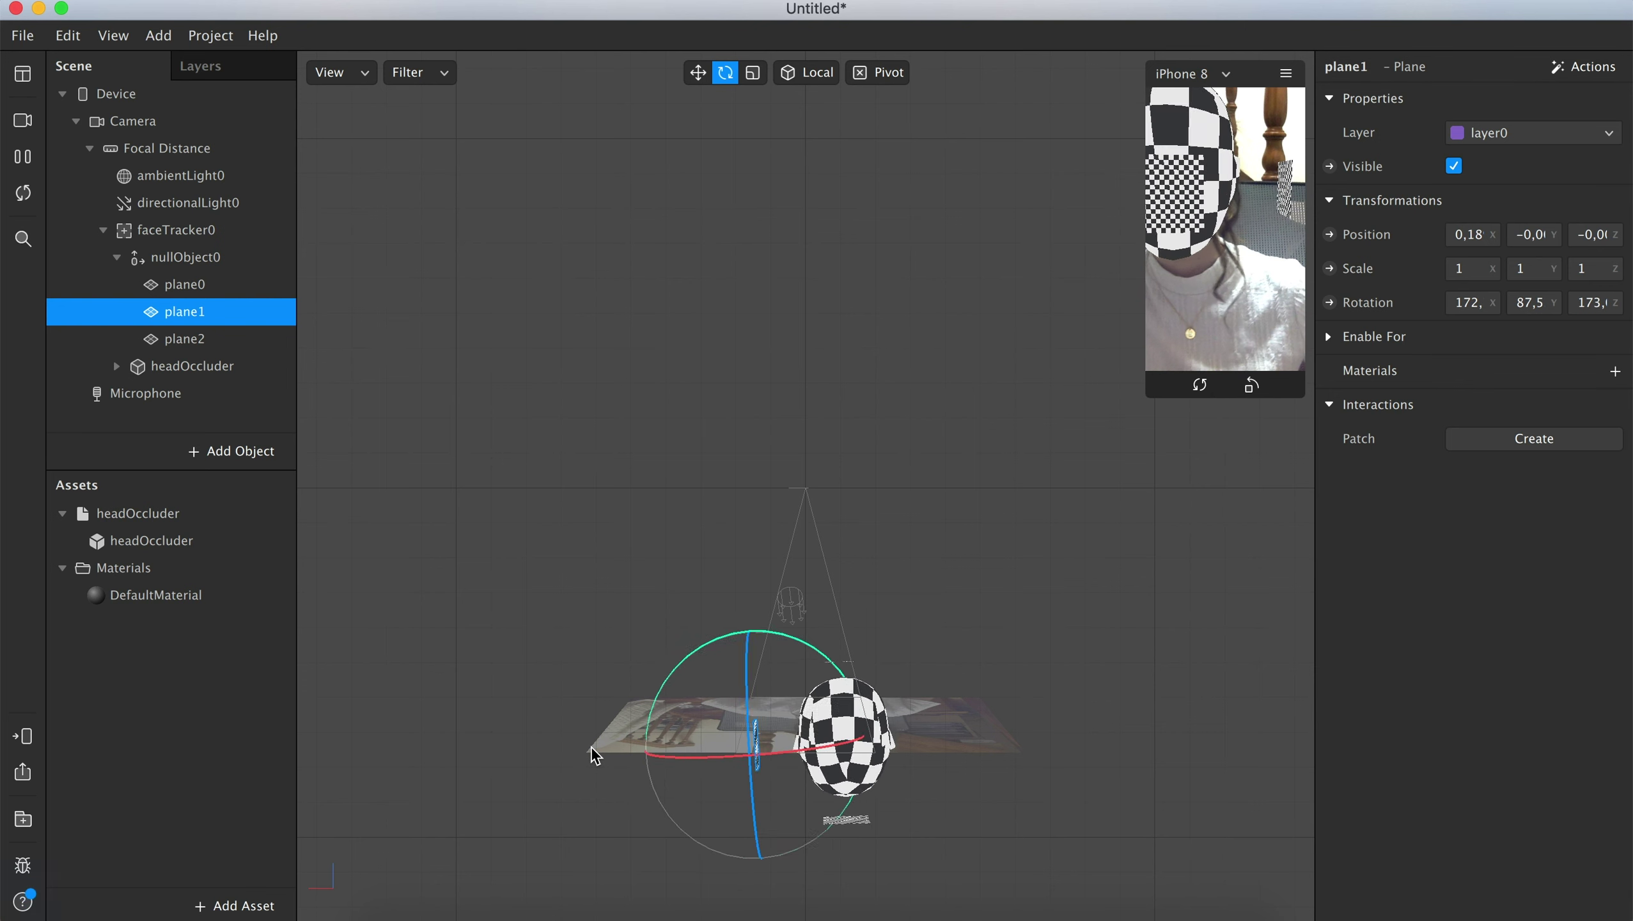
left_click(1458, 301)
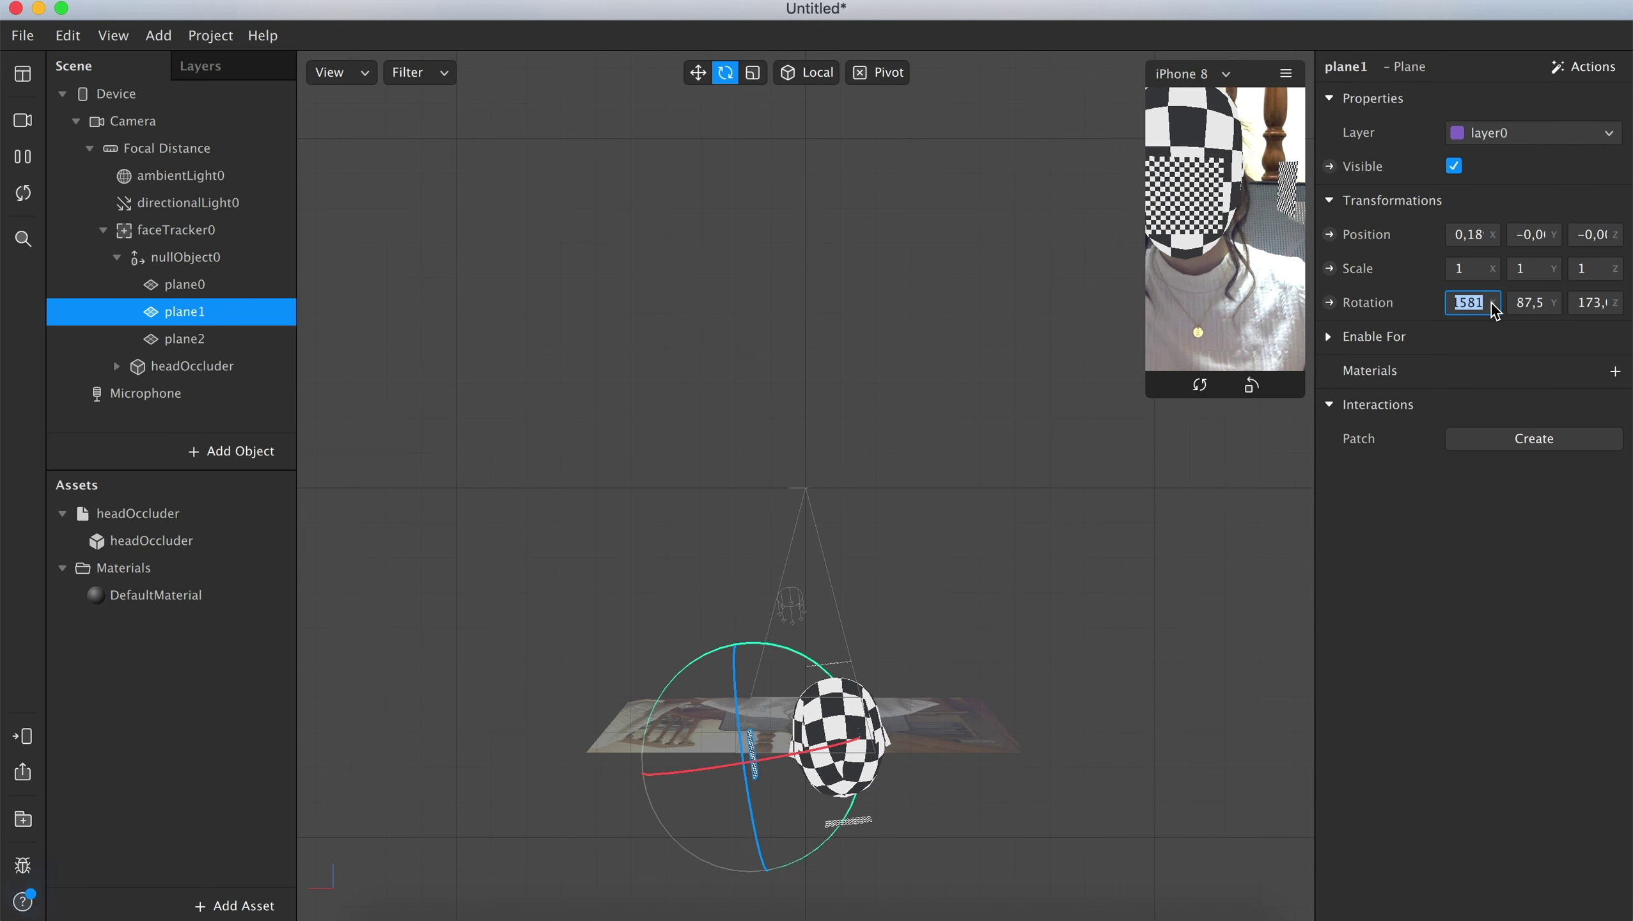
type("180")
key("Return")
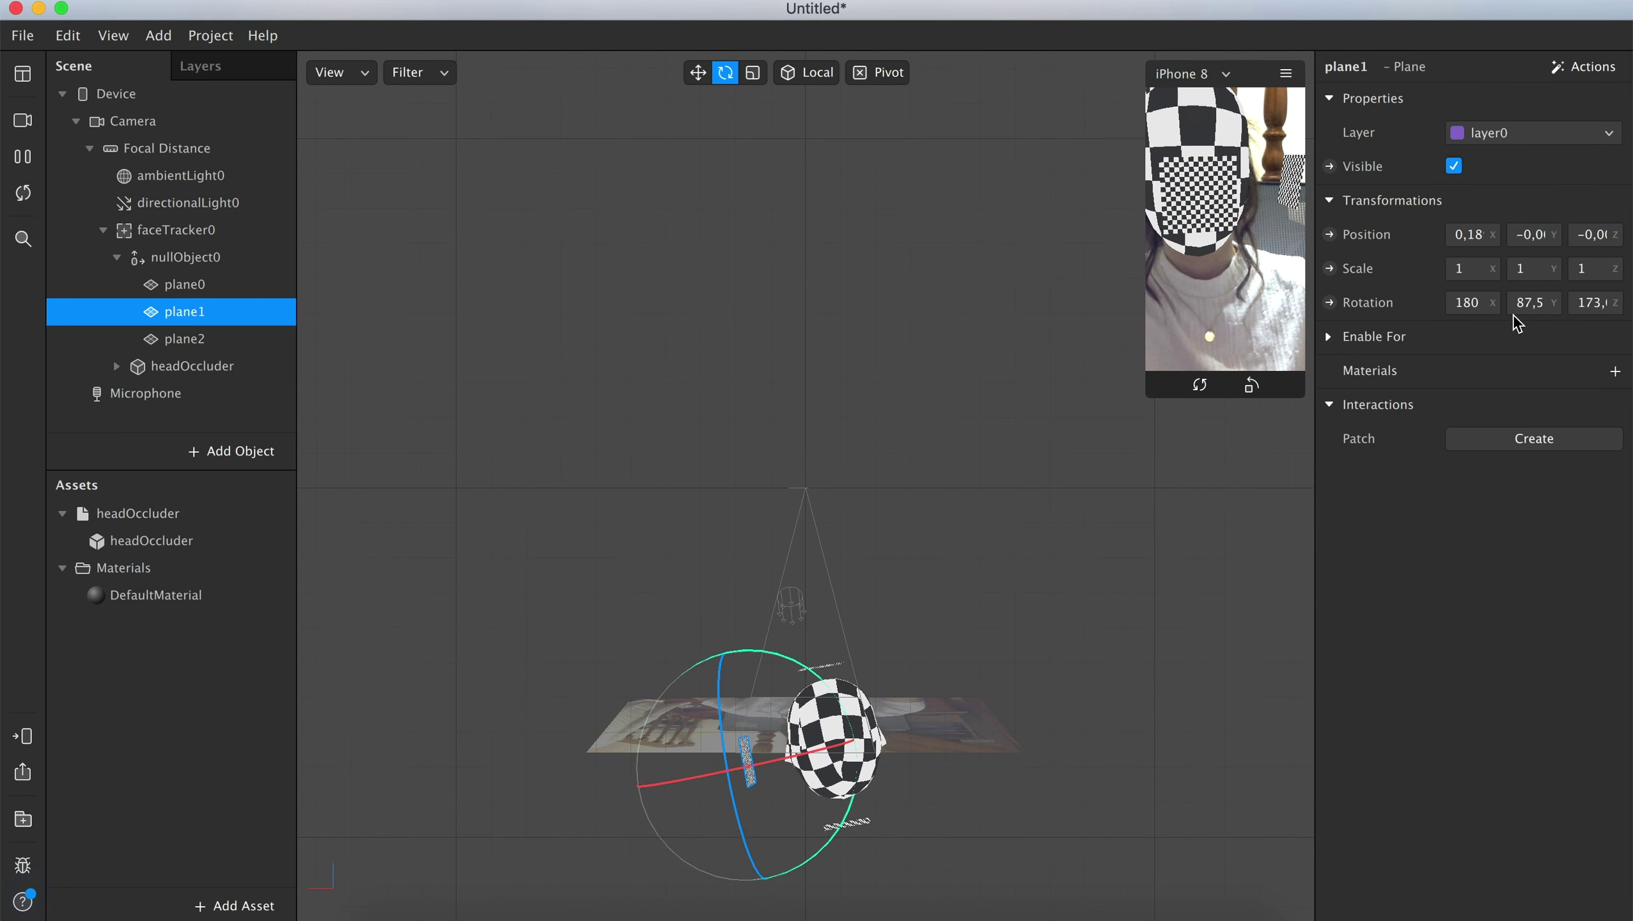
left_click(1582, 303)
type("180")
key("Return")
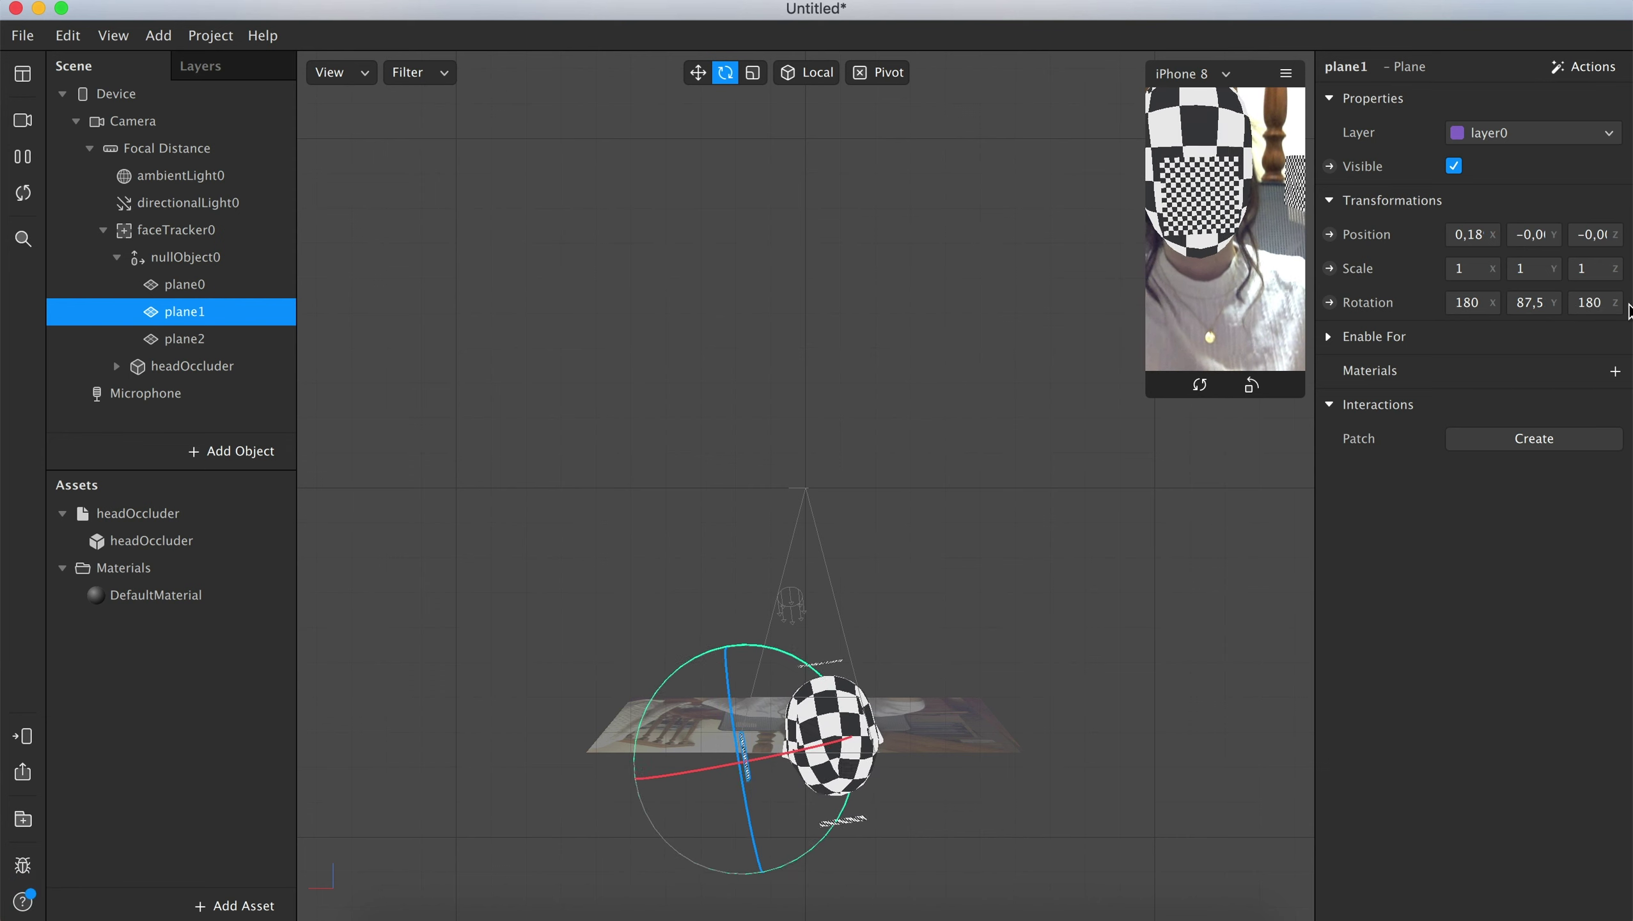
Step: Set plane1's rotation to 90 on Y and 0 on both X and Z
left_click(1556, 302)
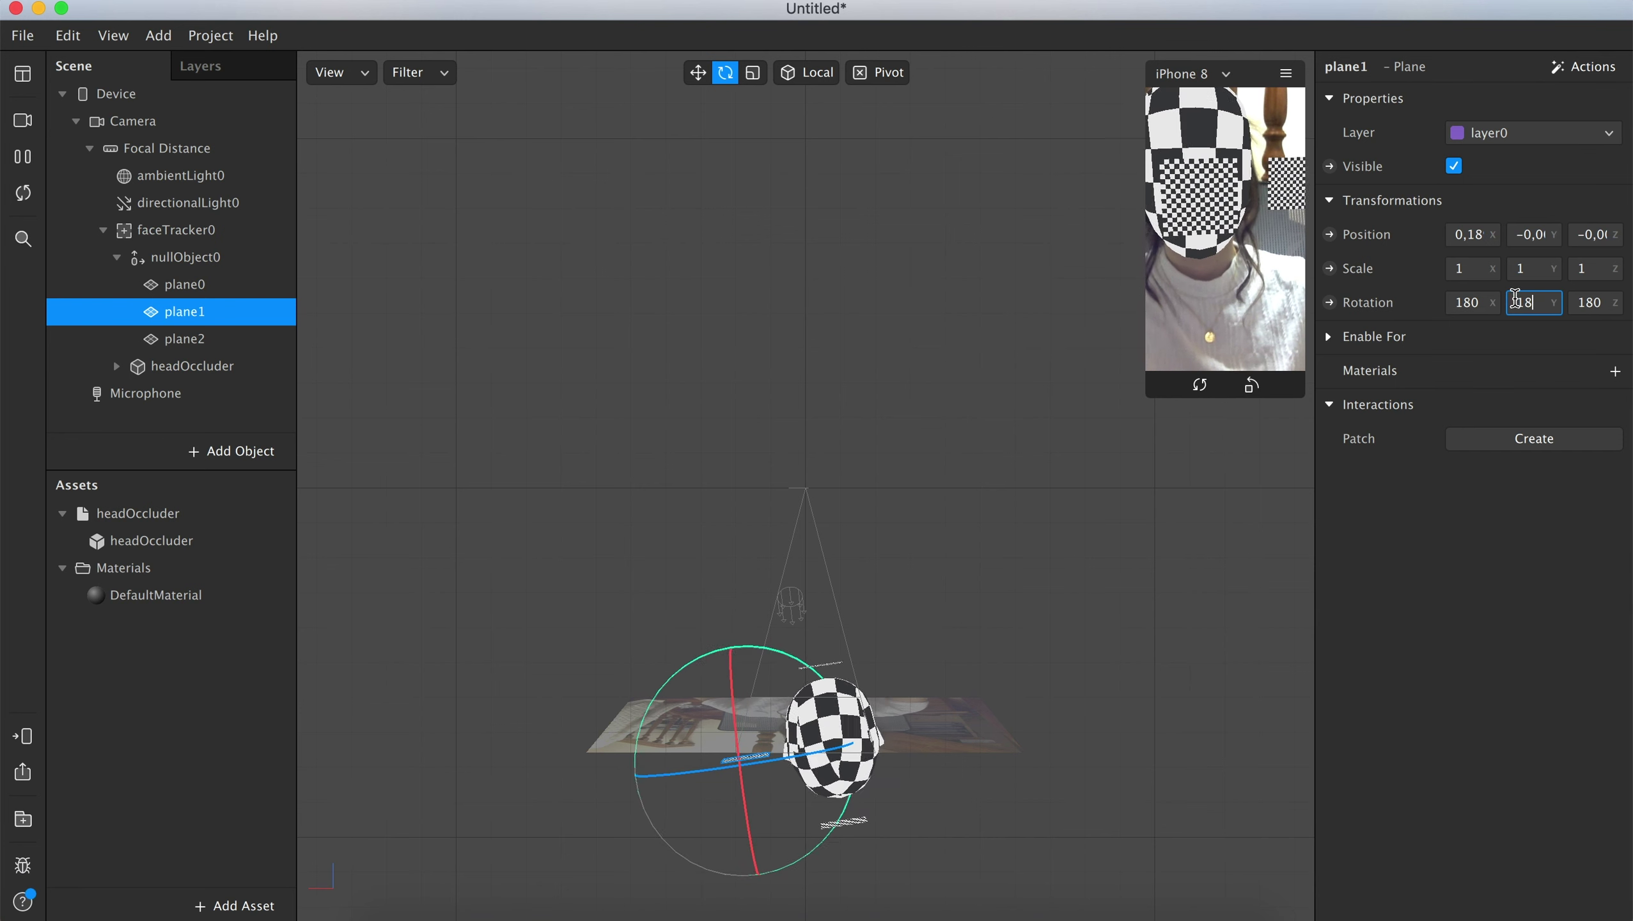
type("90")
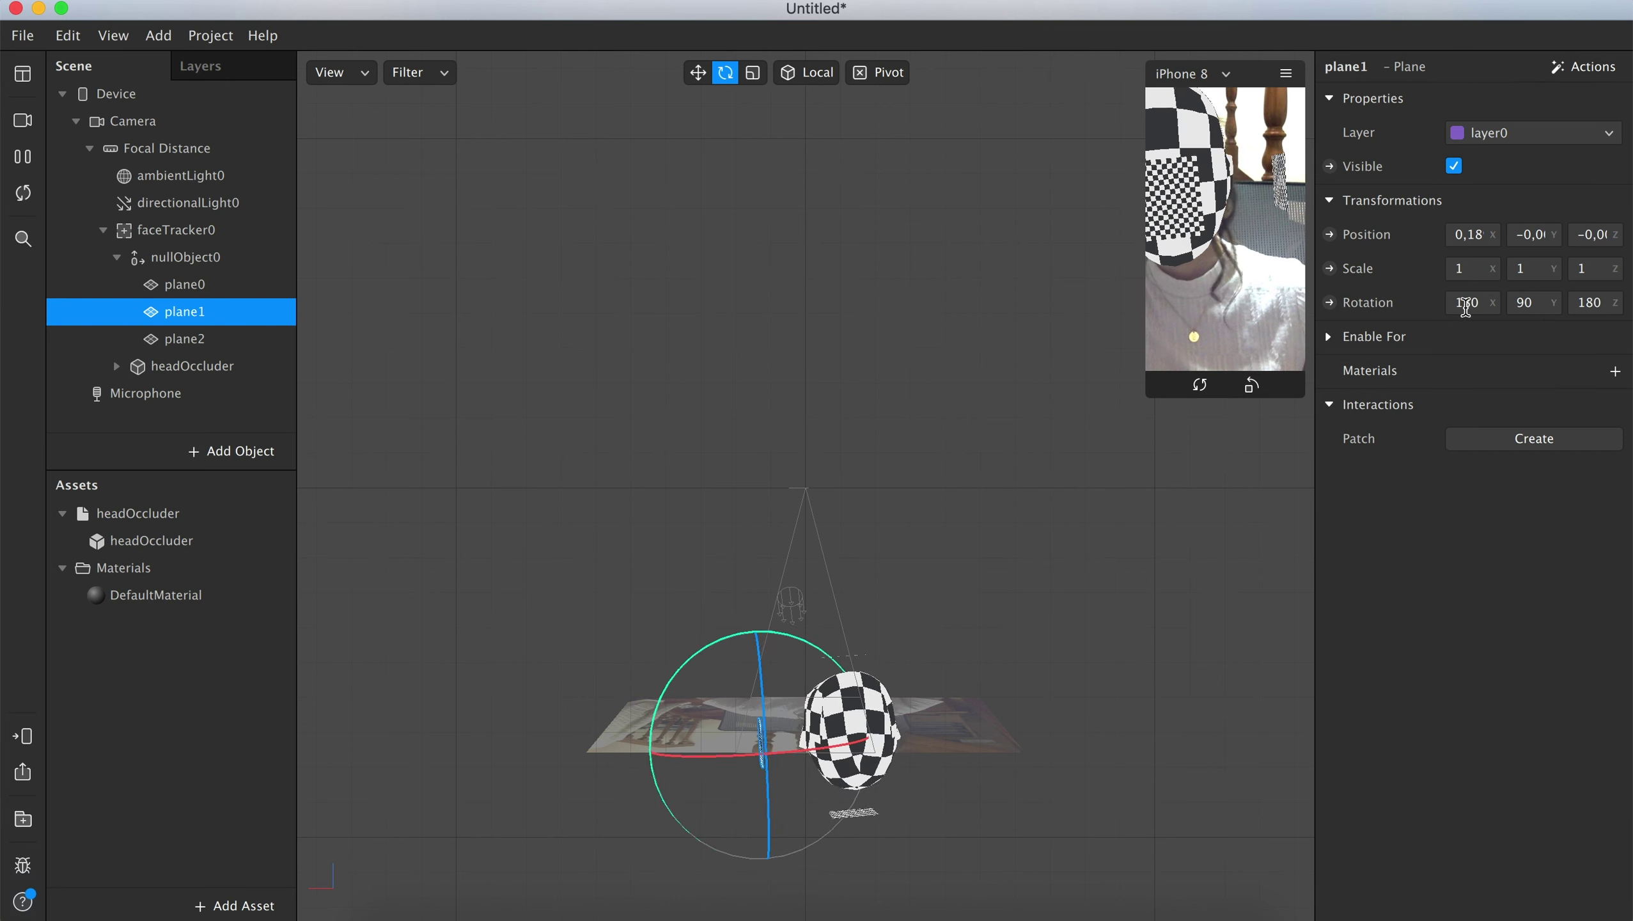
left_click(1445, 304)
type("0")
key("Tab")
key("Tab")
type("0")
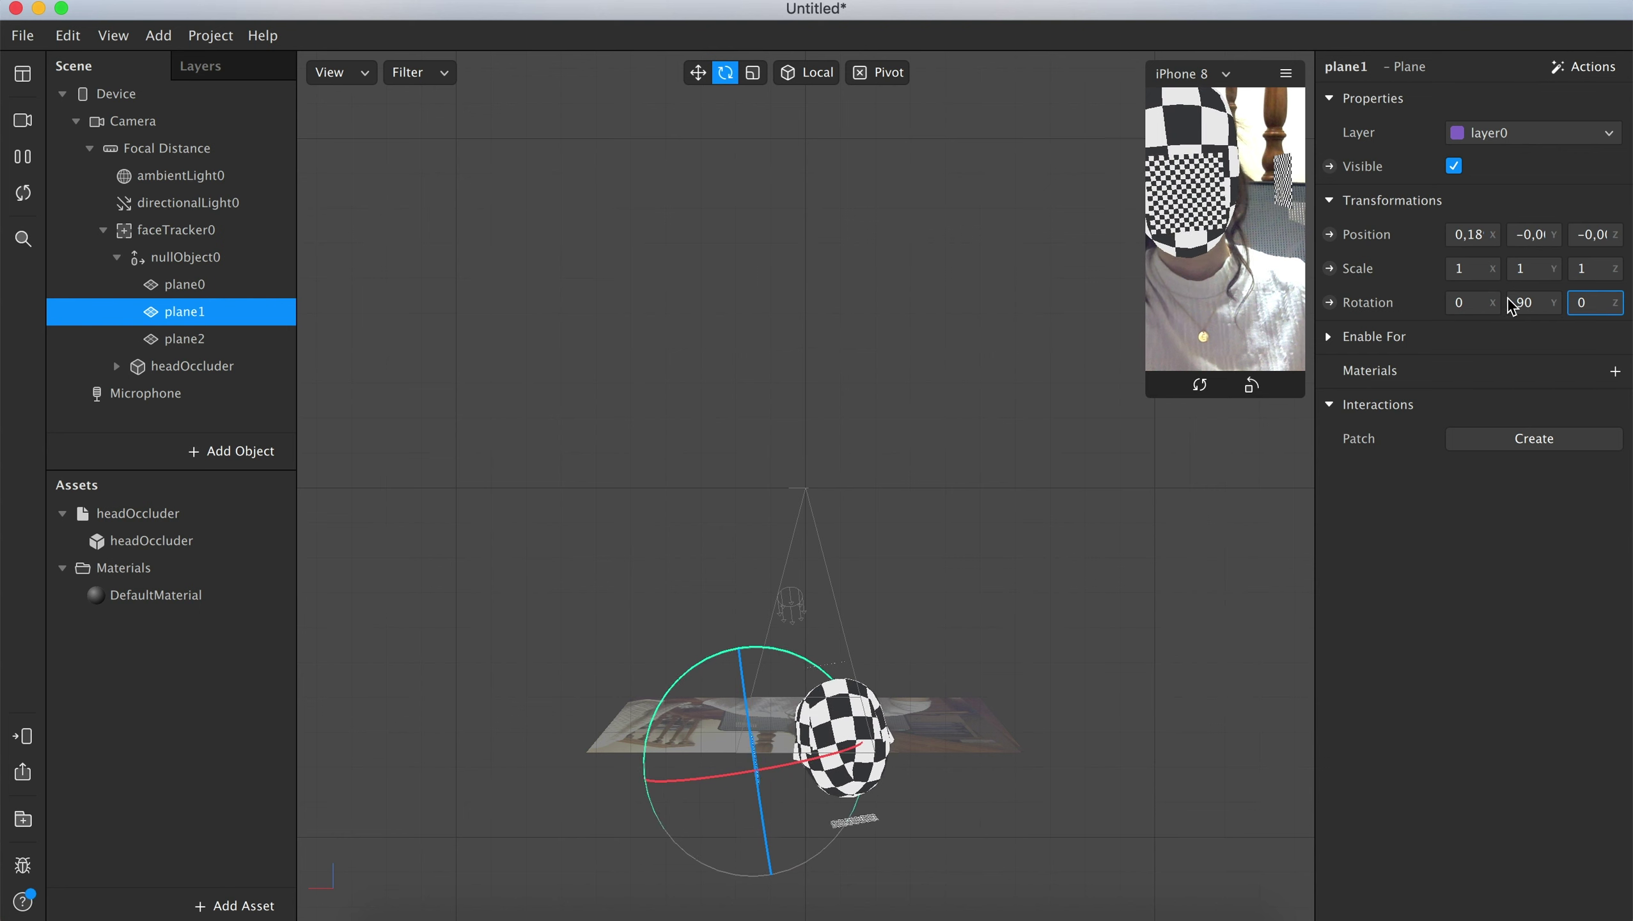
left_click(1485, 303)
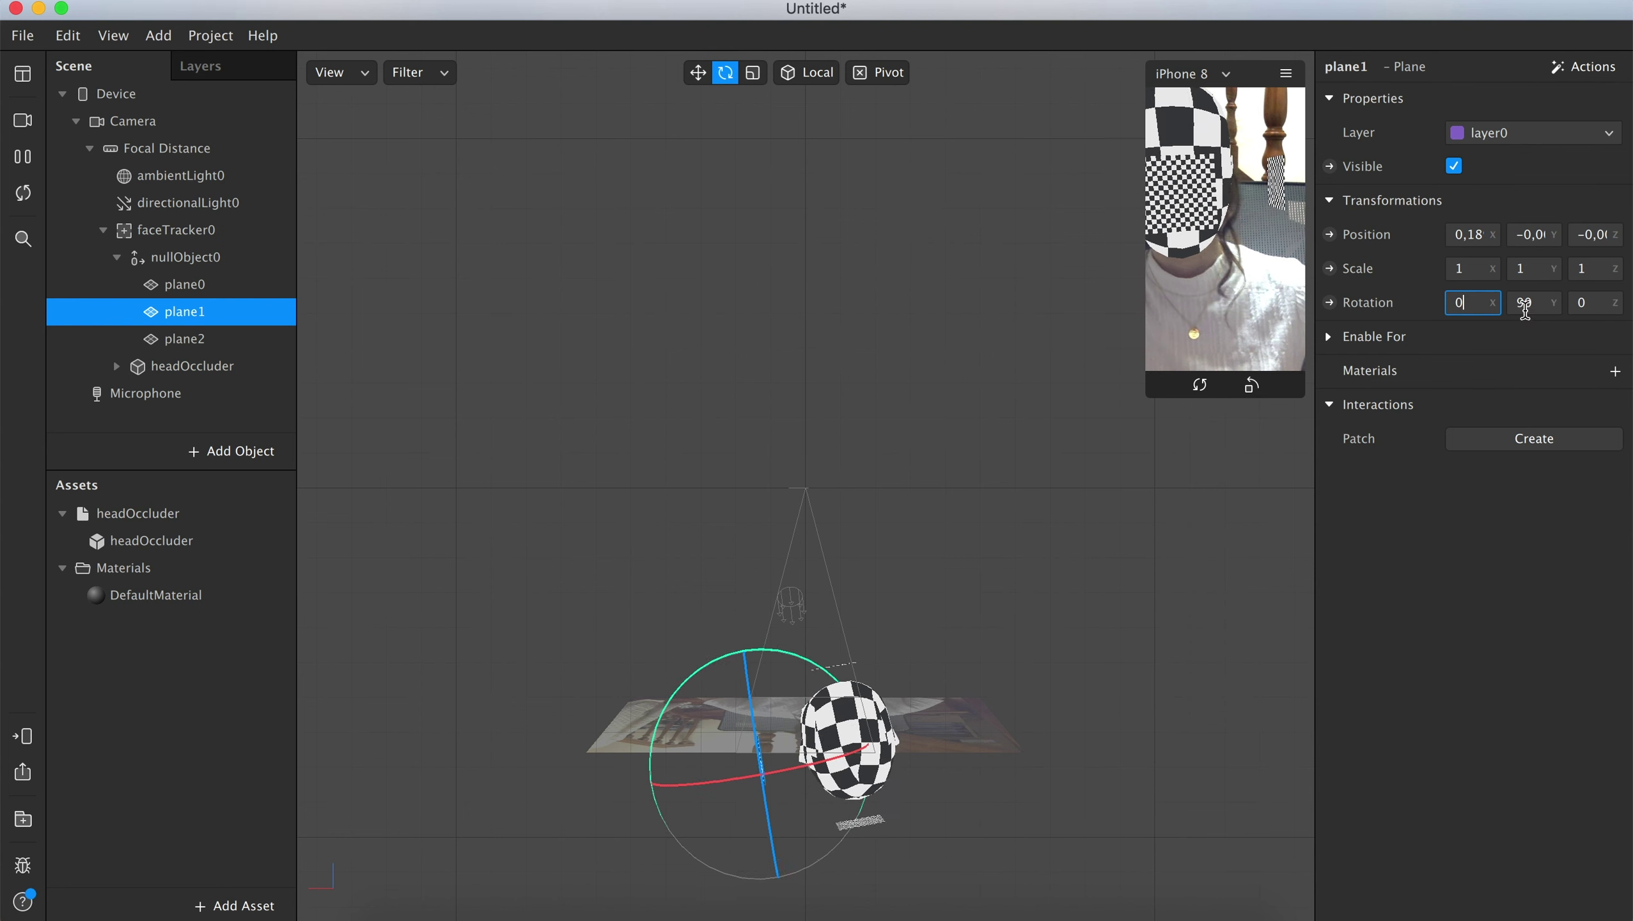
Step: Duplicate plane1 and move the original across to the opposite side of the head
right_click(193, 322)
left_click(261, 530)
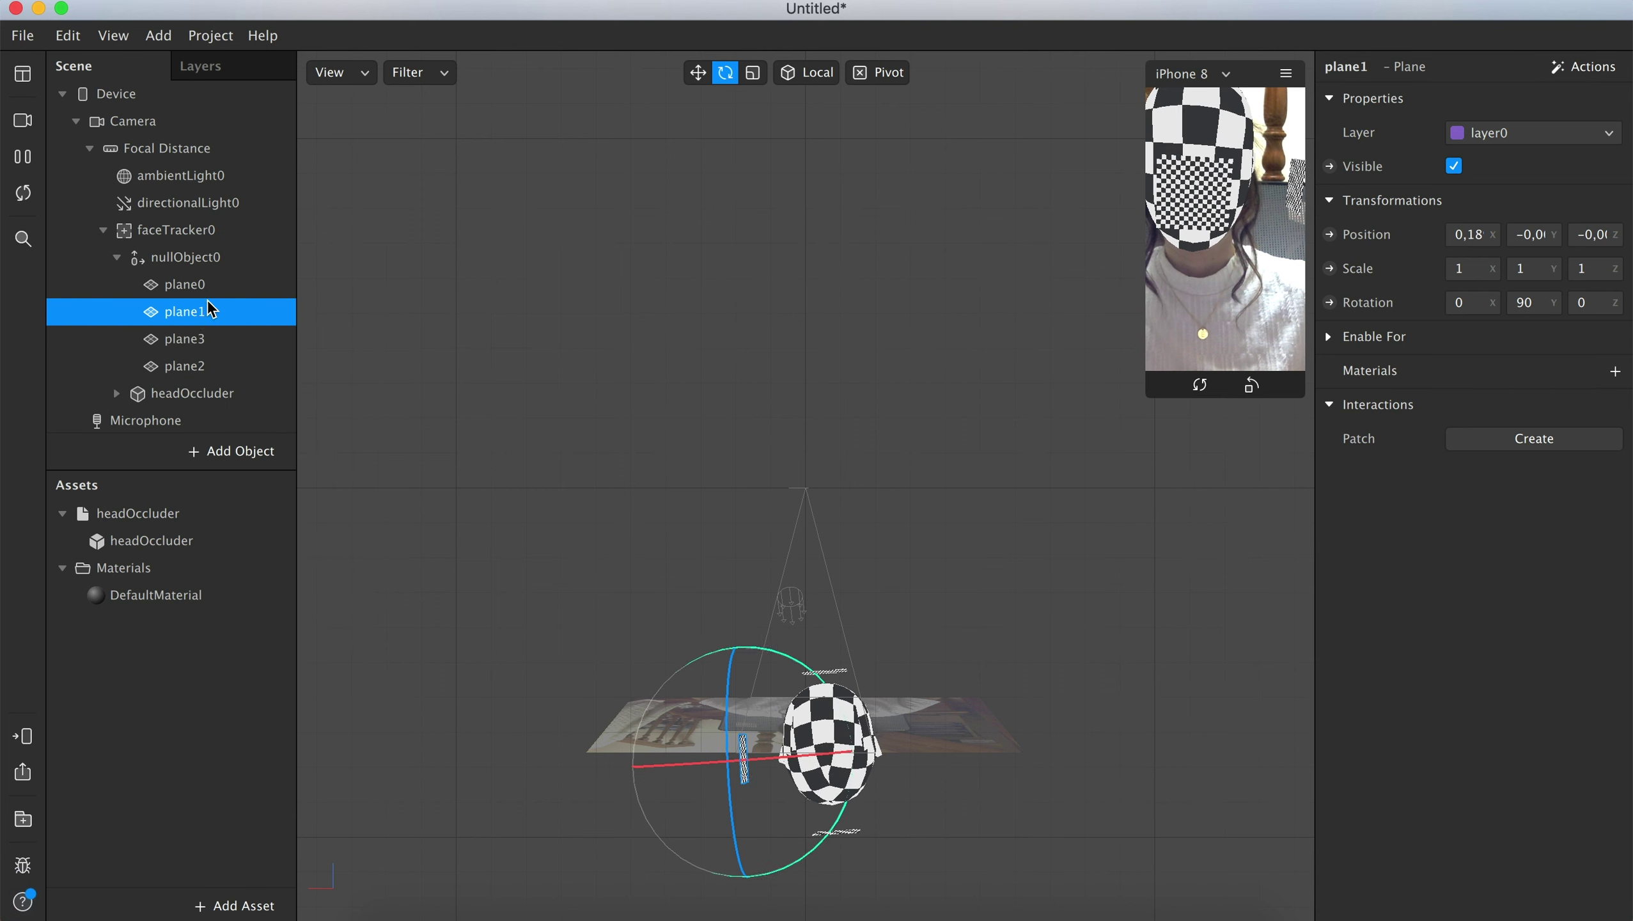
left_click(698, 74)
left_click_drag(775, 767, 893, 763)
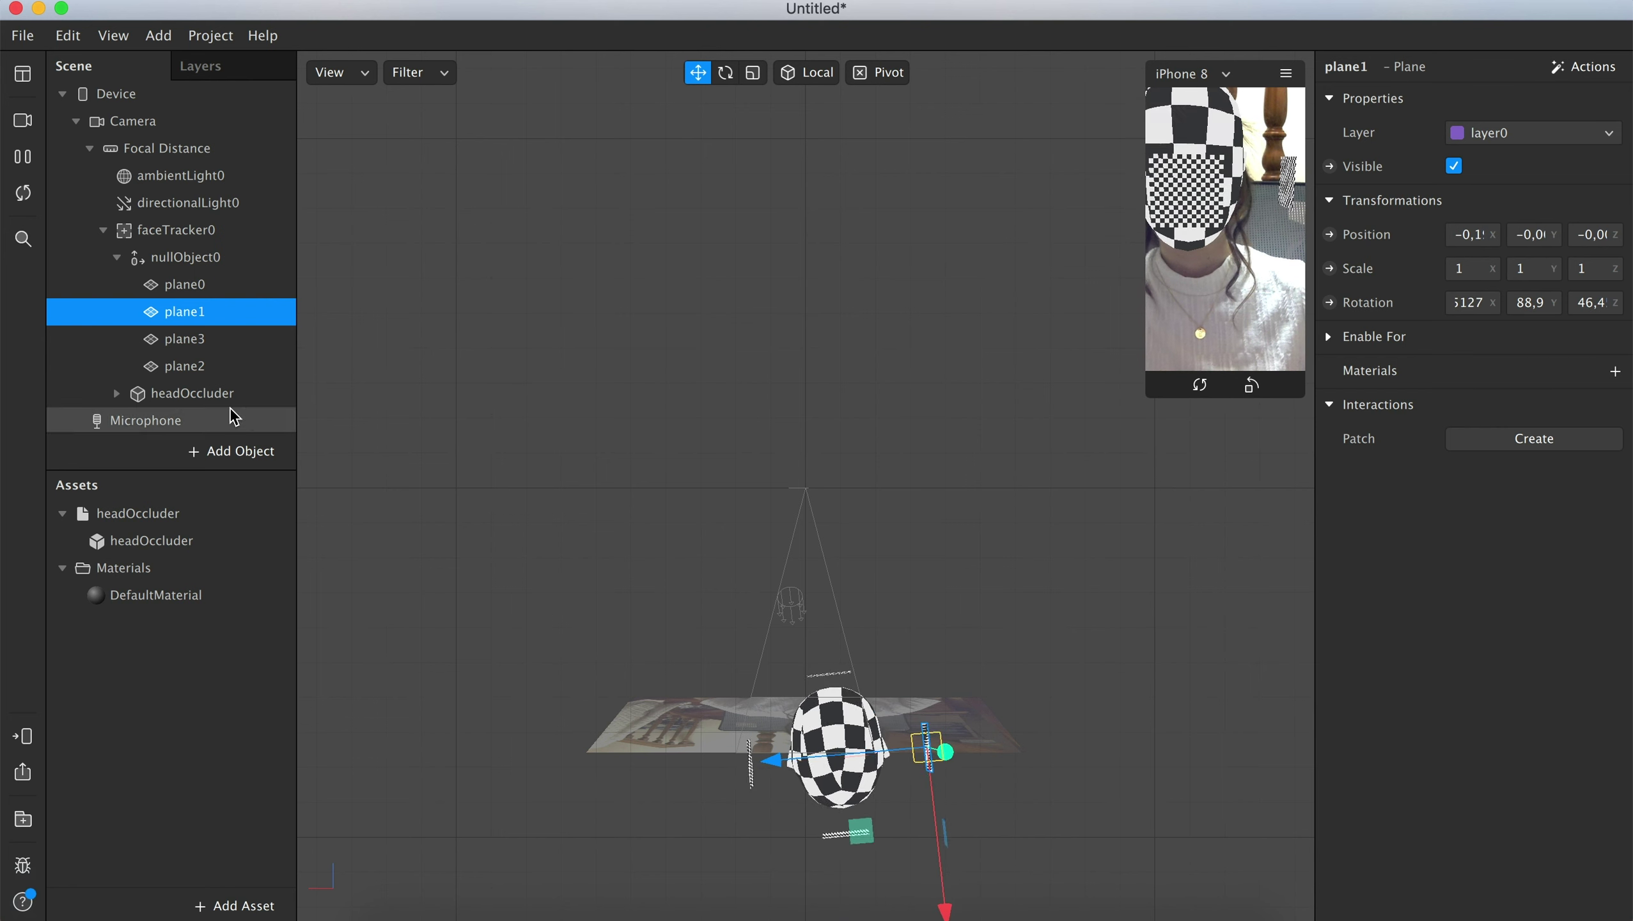
Step: Assign DefaultMaterial to the defaultobject mesh inside headOccluder
left_click(193, 393)
left_click(116, 392)
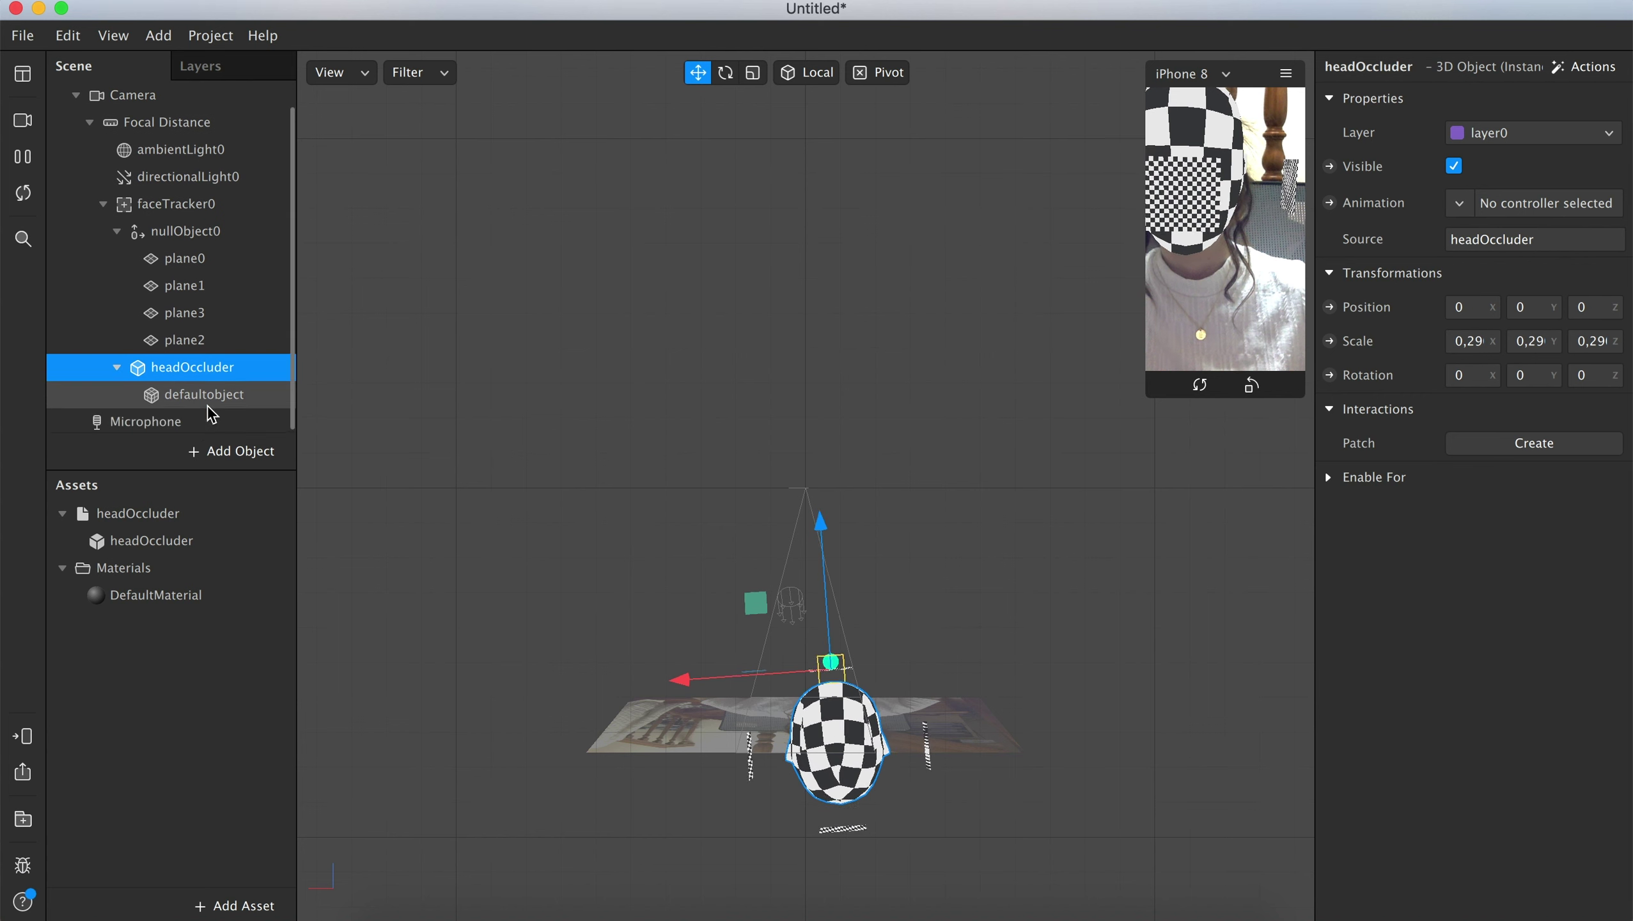
left_click(168, 395)
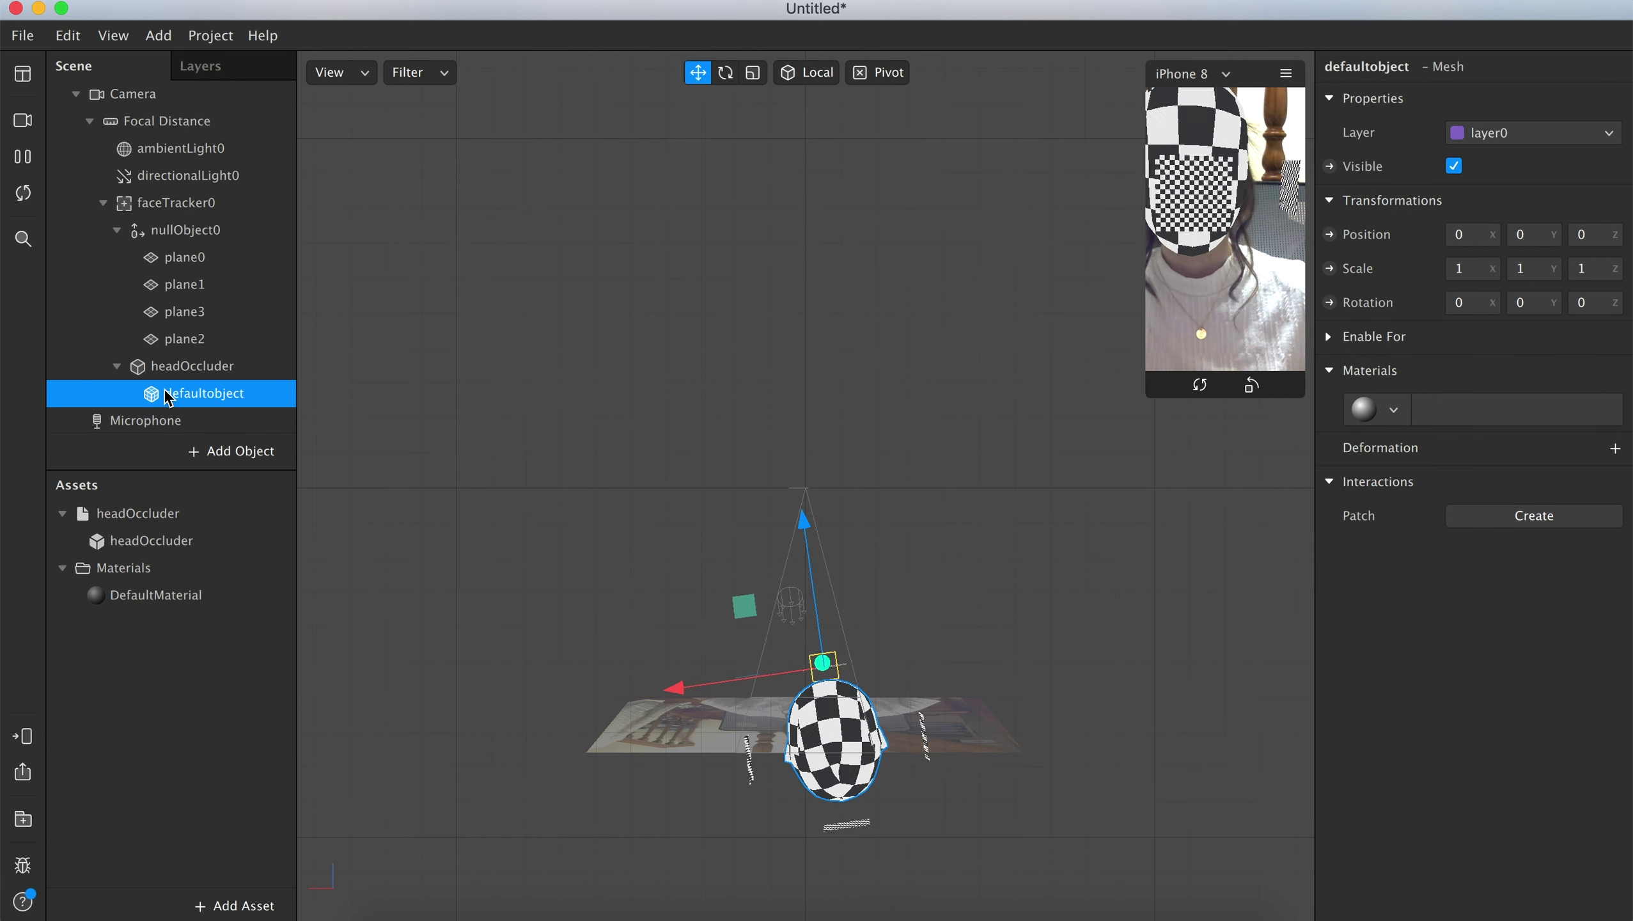
left_click(1393, 409)
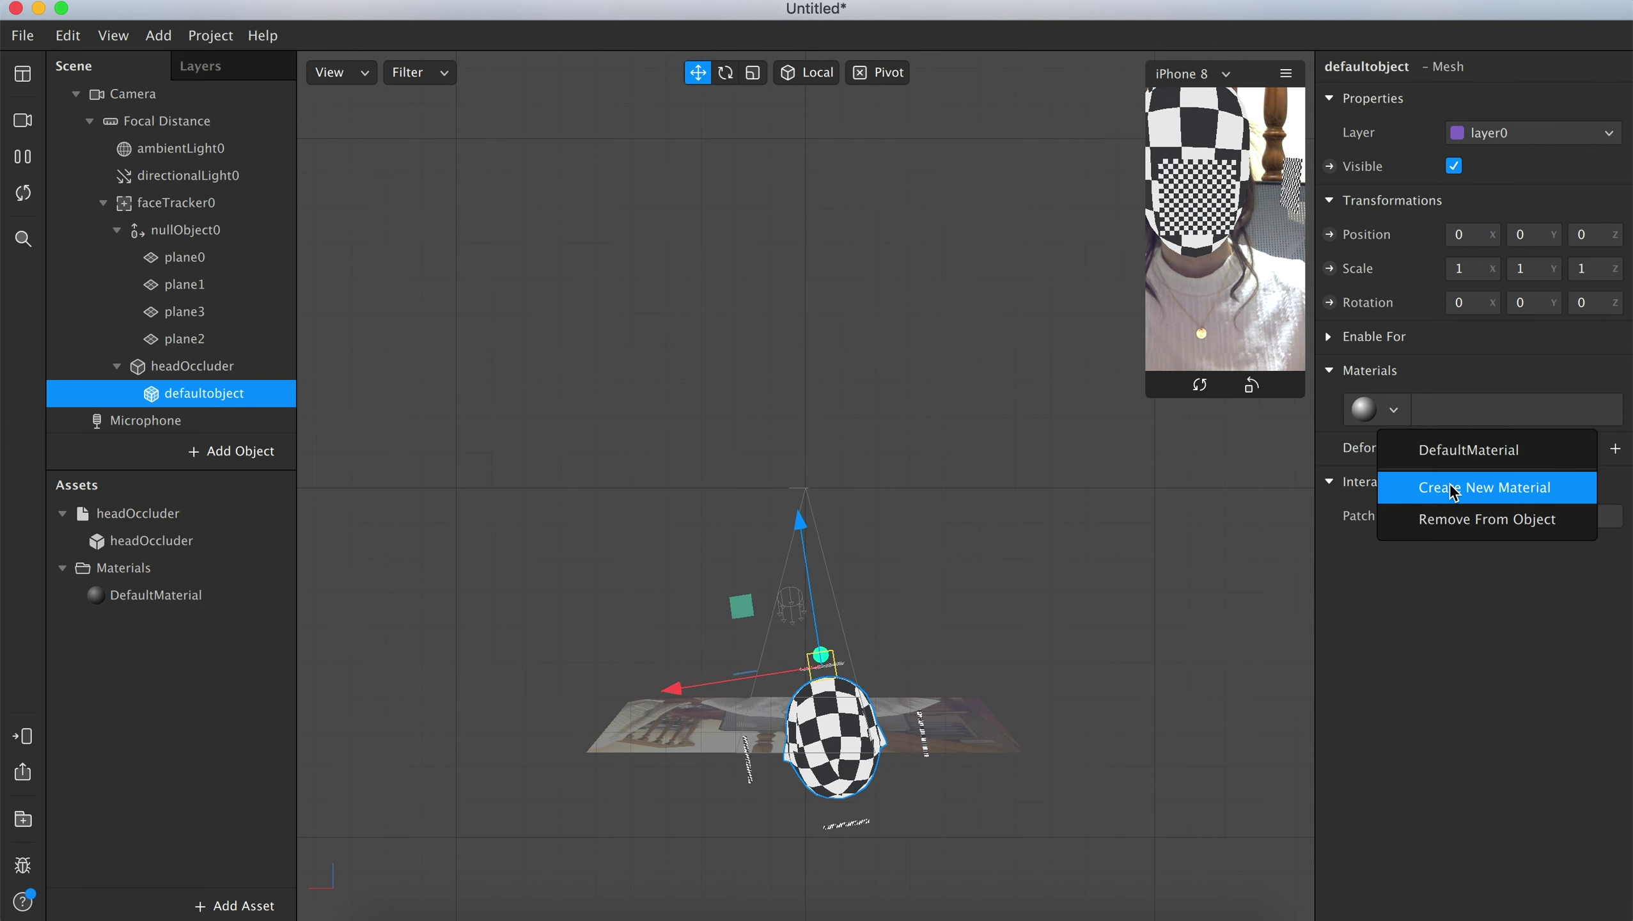
left_click(1447, 450)
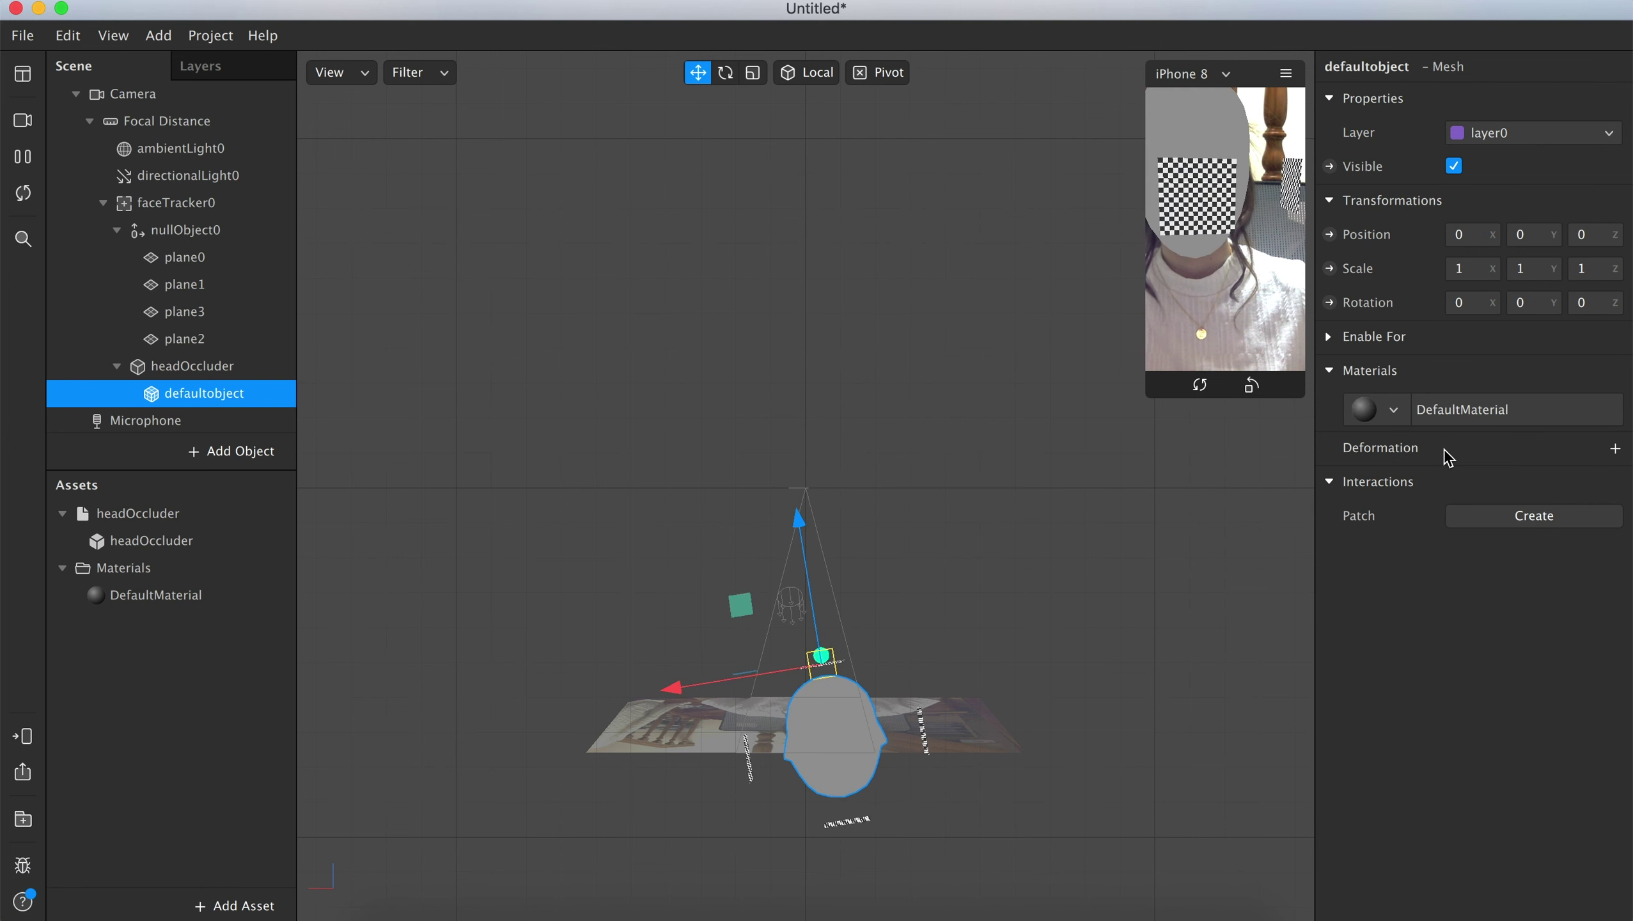
Step: Set DefaultMaterial's blend mode to Add and opacity to 0%, and move headOccluder above nullObject0 within faceTracker0
double_click(178, 594)
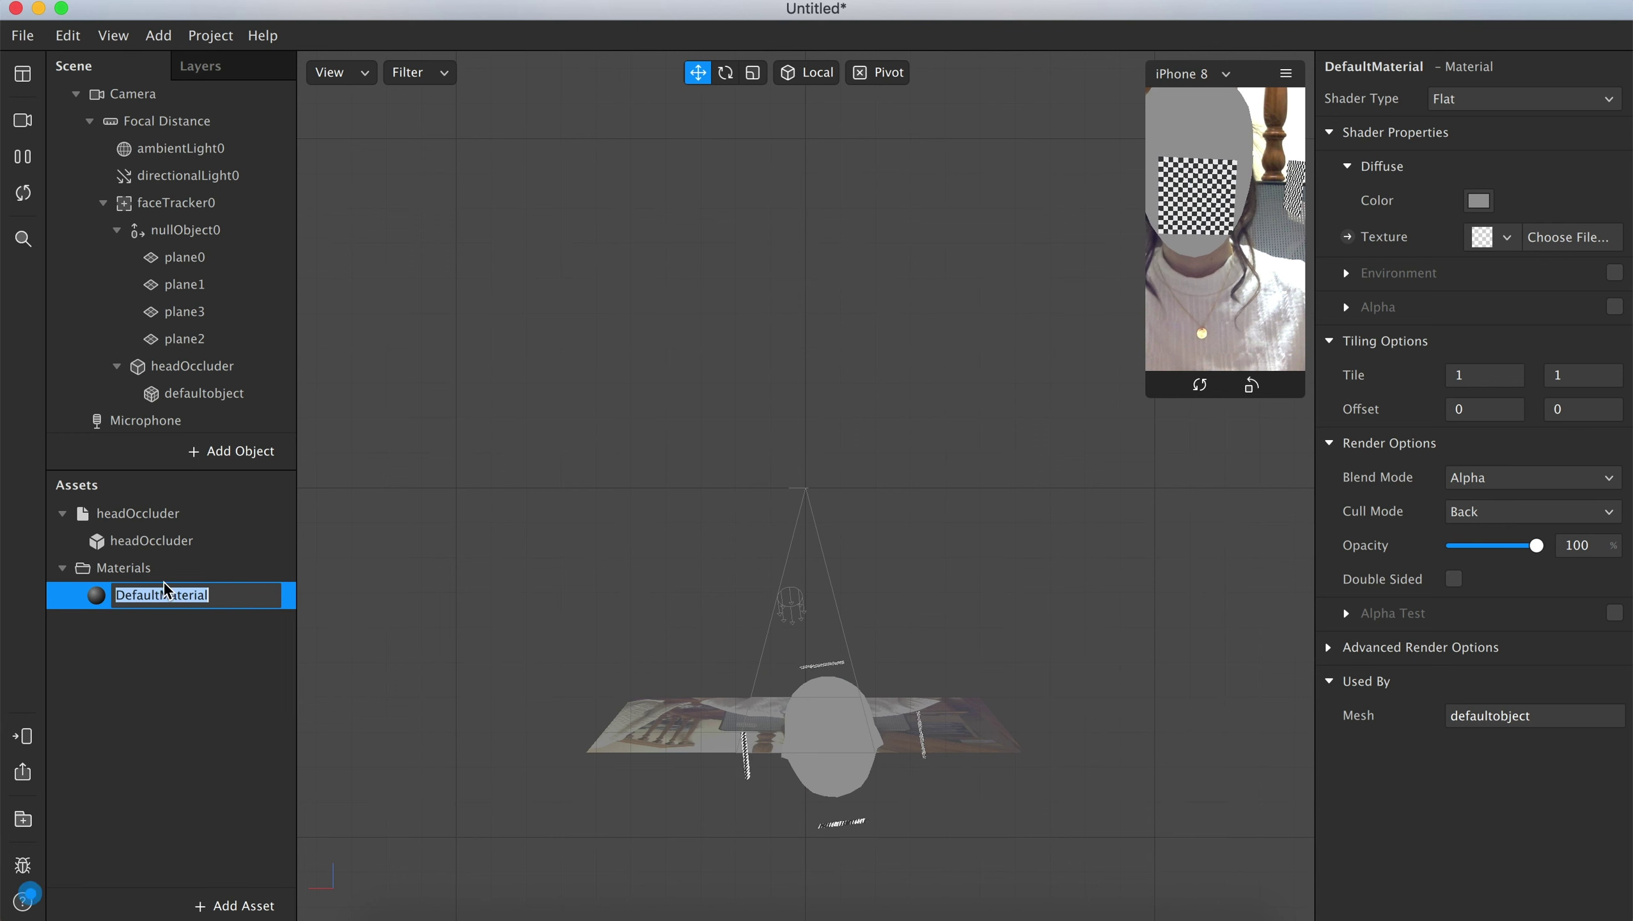
left_click(1472, 488)
left_click(1494, 511)
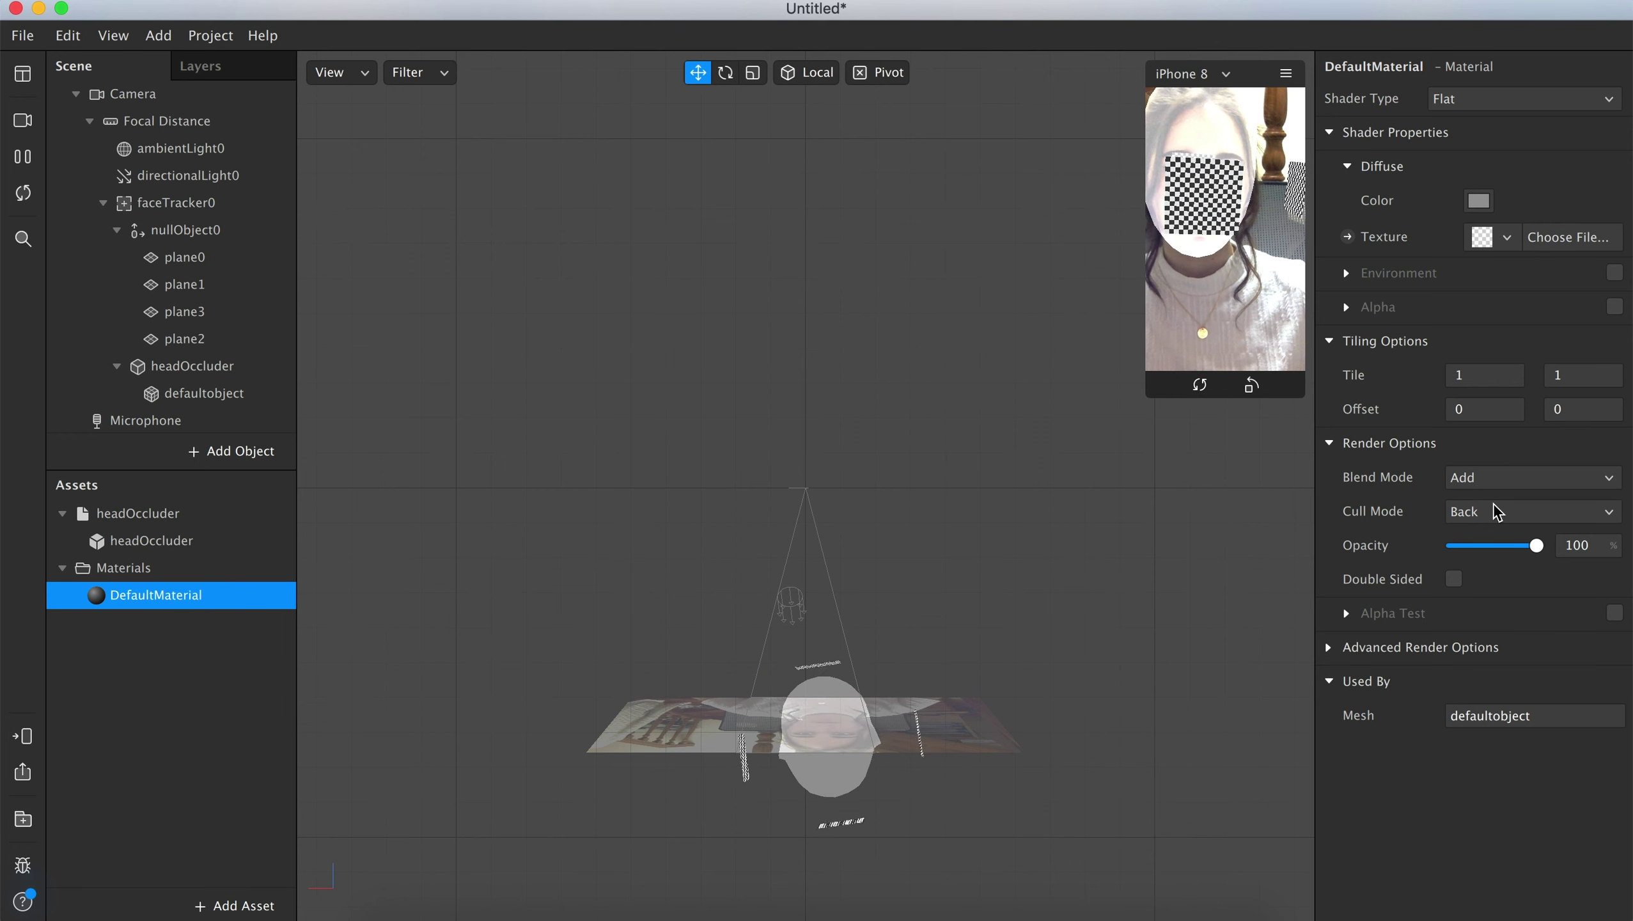
left_click_drag(1505, 548, 1449, 548)
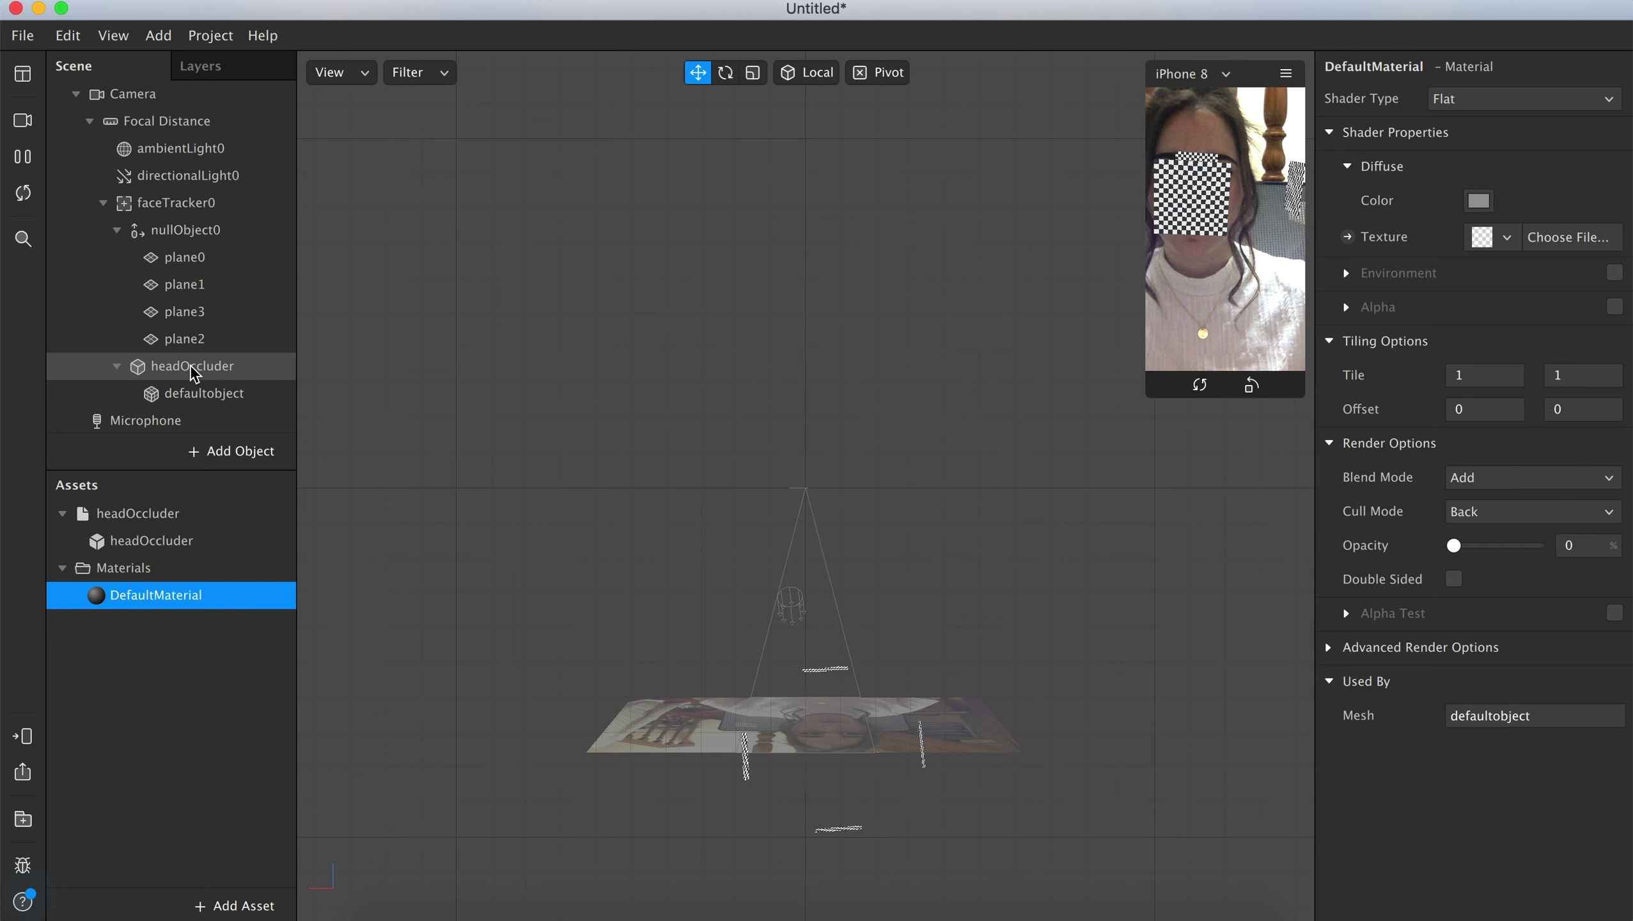
left_click_drag(190, 365, 182, 208)
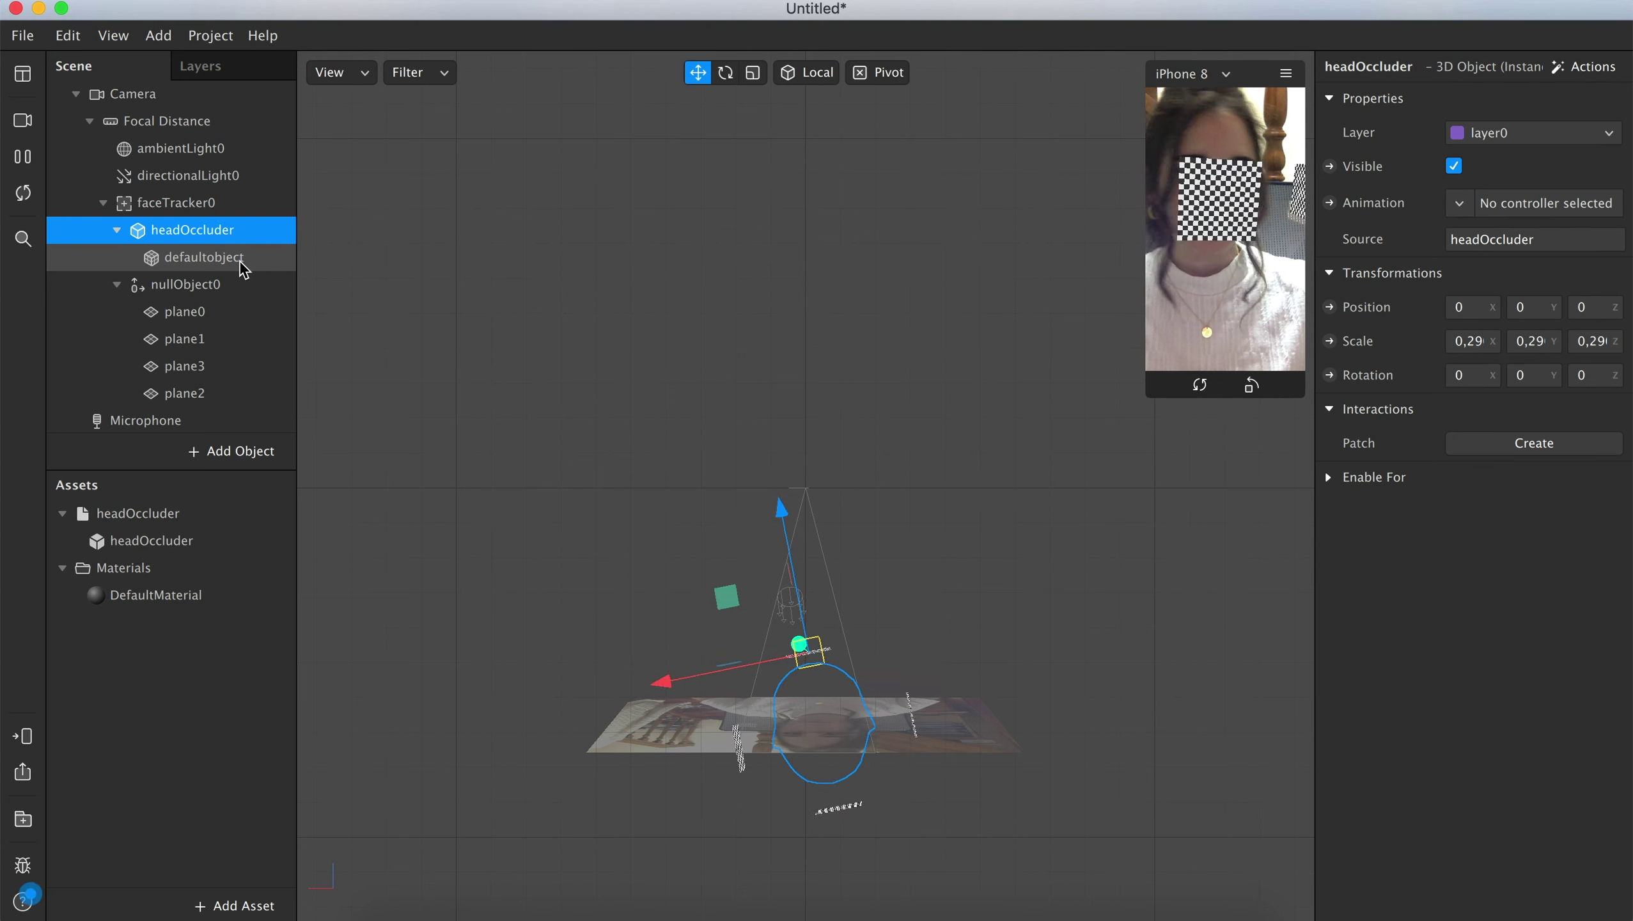
Step: Create a new material for plane0 and rename it cafe
left_click(202, 315)
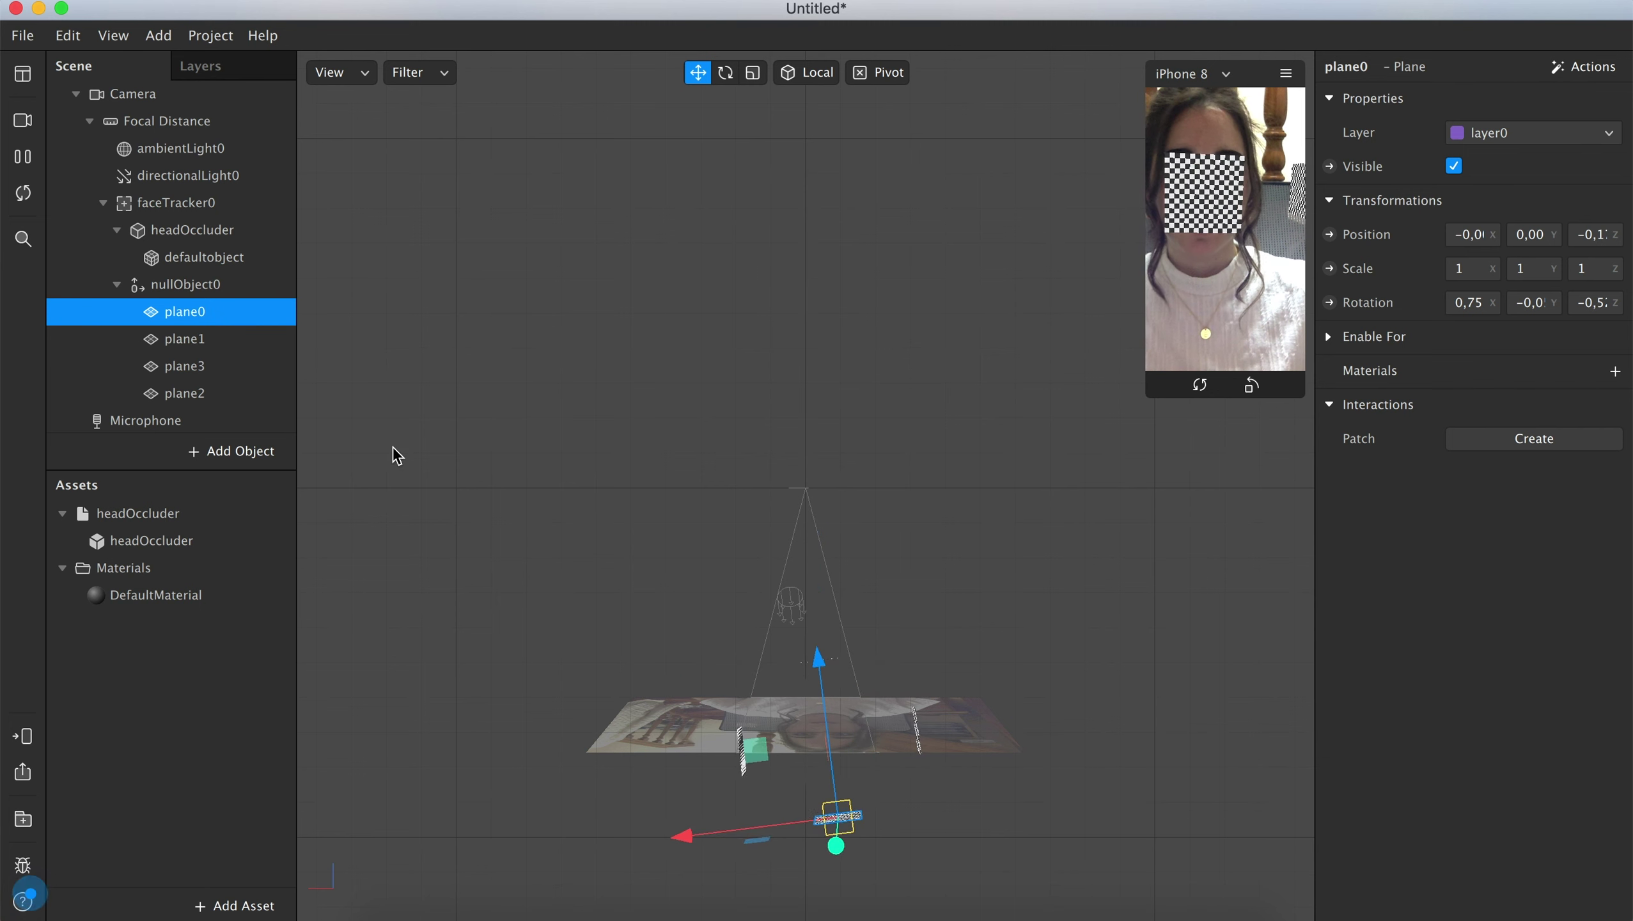
left_click(1615, 371)
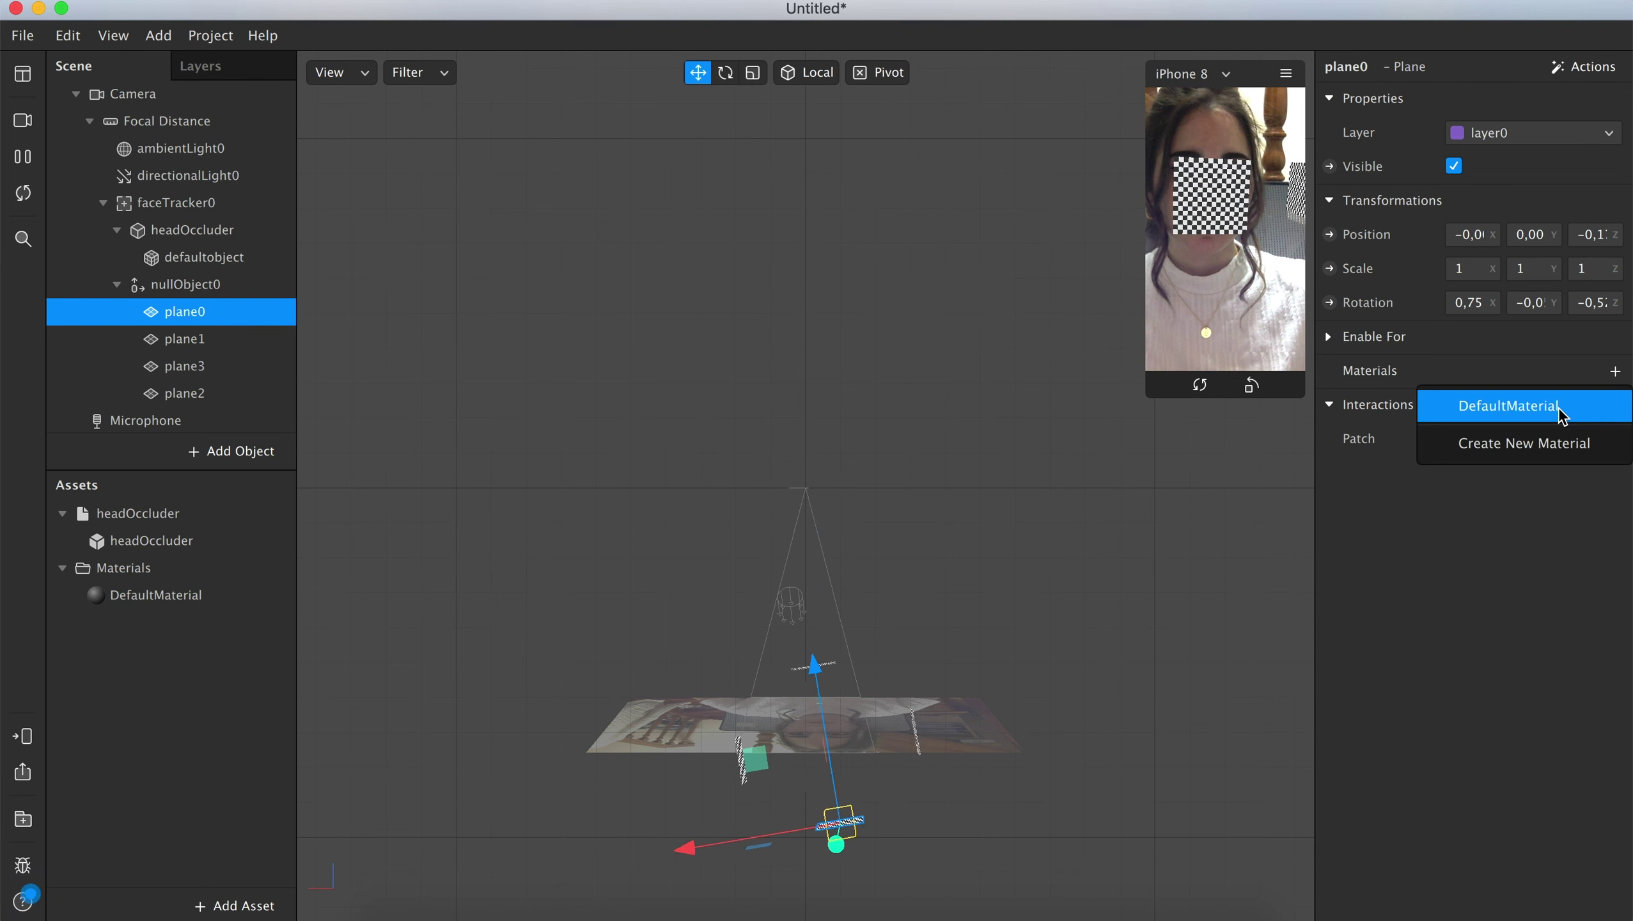
left_click(1542, 444)
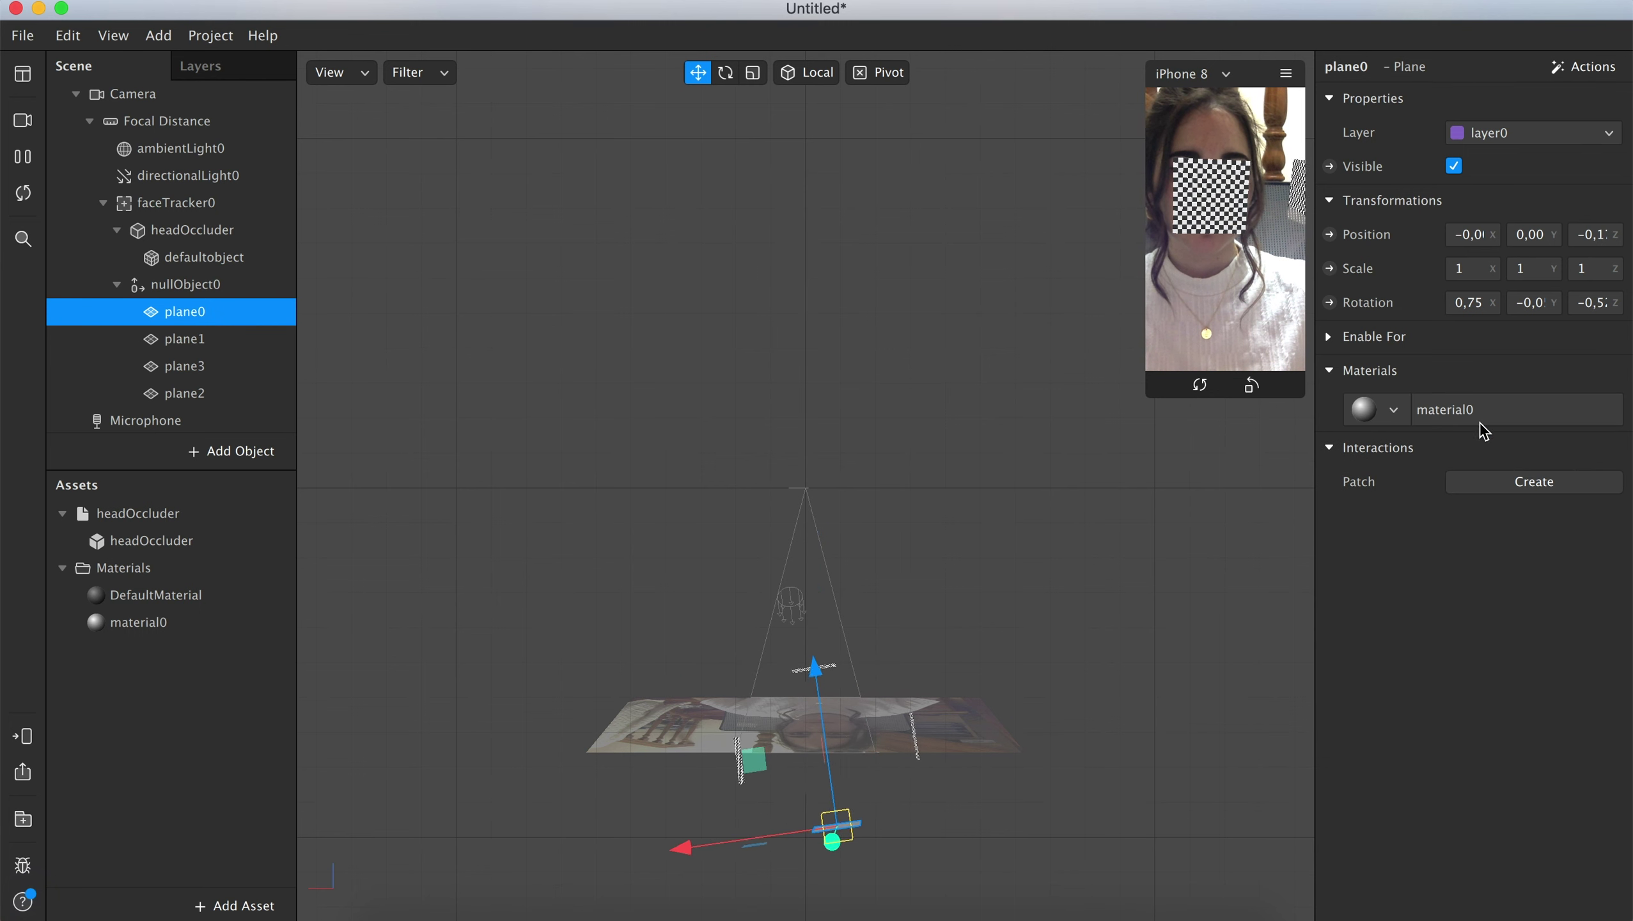
double_click(141, 628)
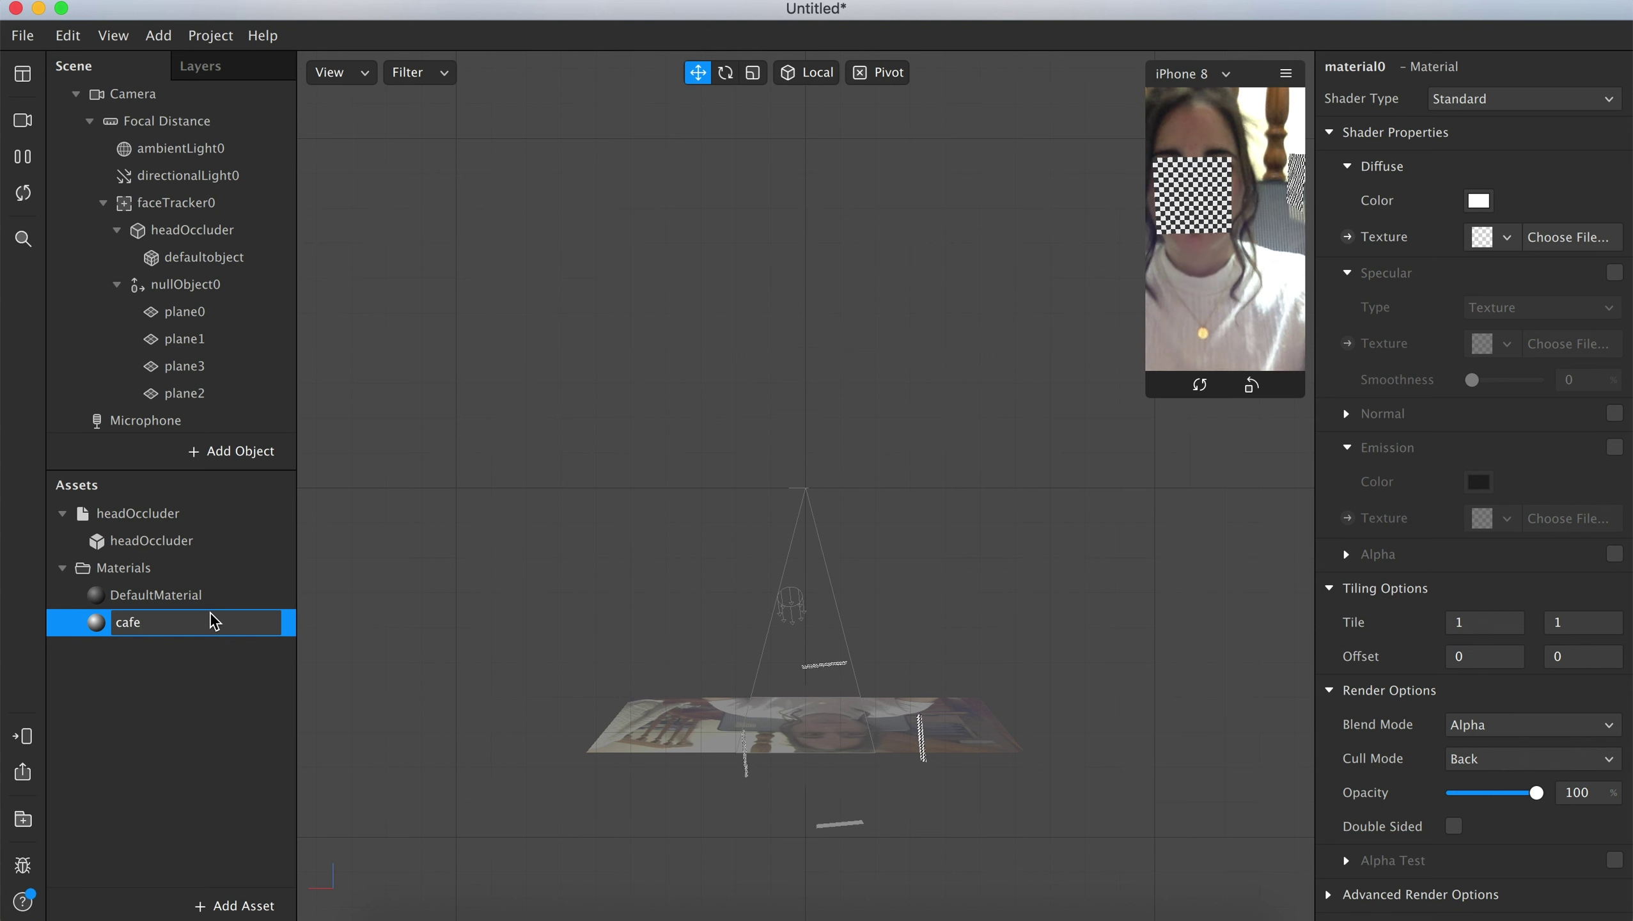
key("Return")
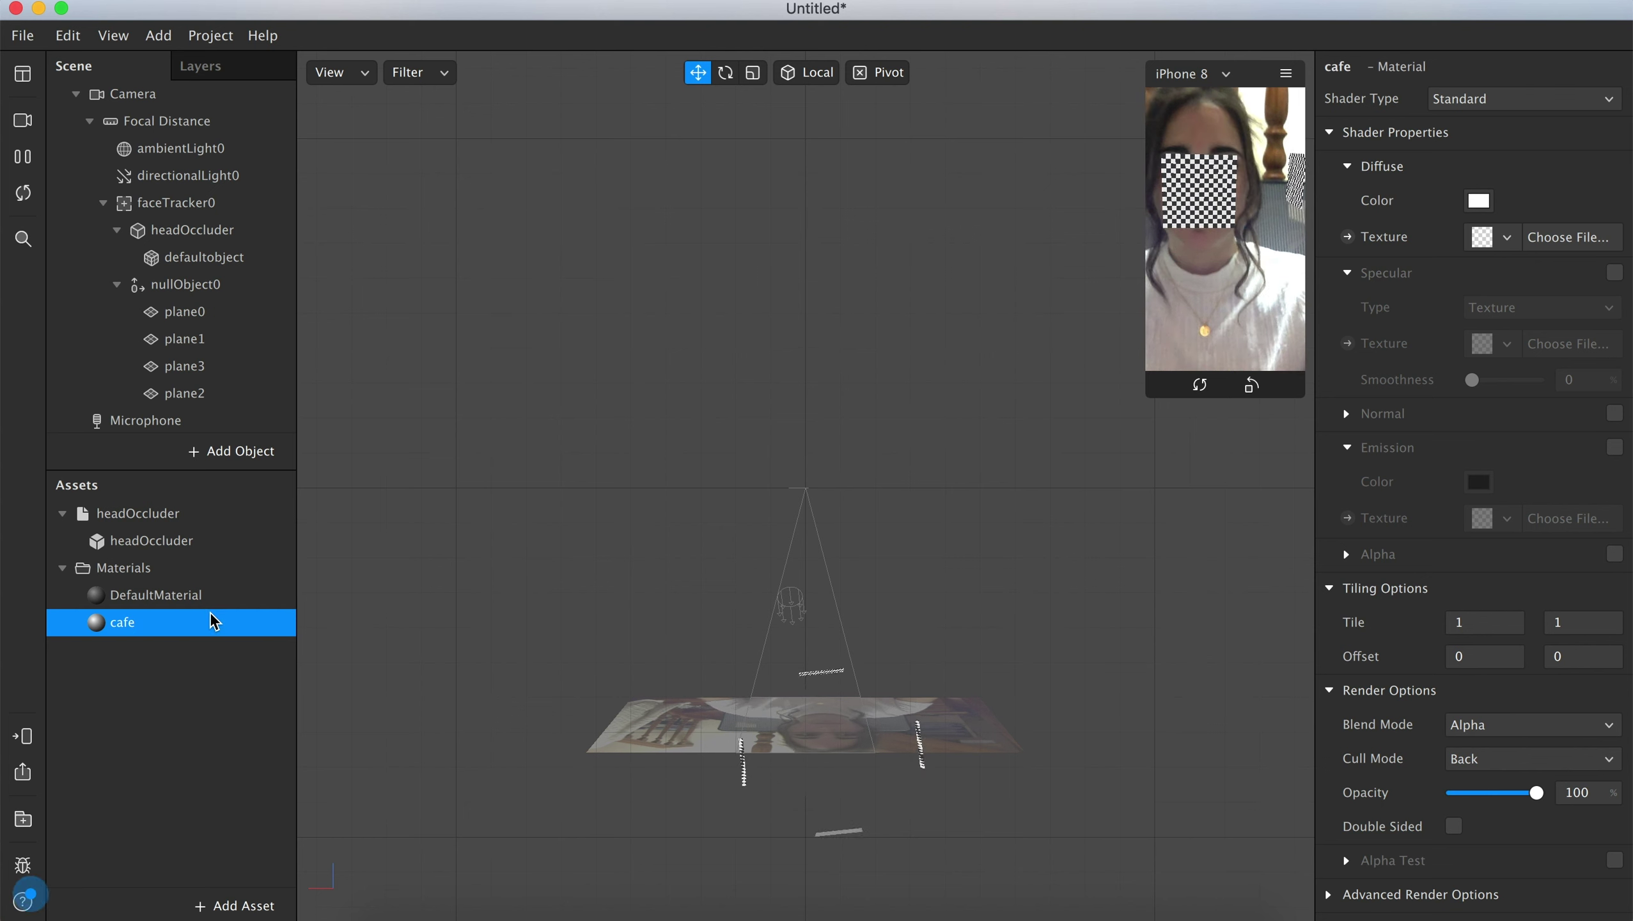
Step: Set the cafe material's shader type to Flat and load cafe.png from the movimiento folder as its diffuse texture
left_click(1469, 102)
left_click(1478, 129)
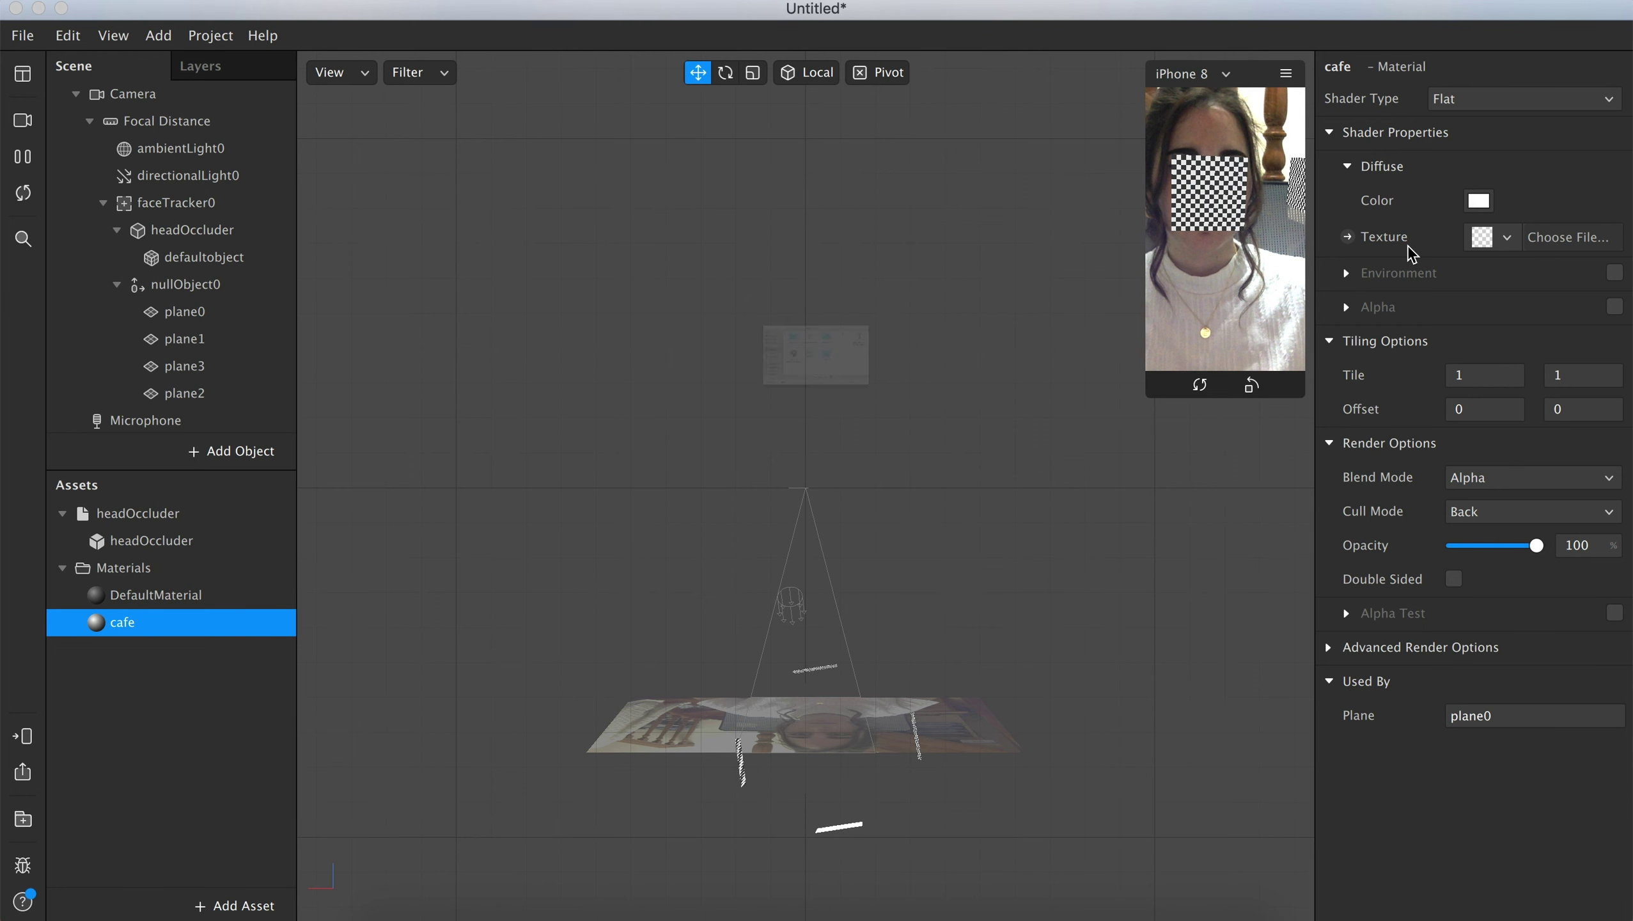
left_click(1567, 237)
scroll(643, 361, "down", 2)
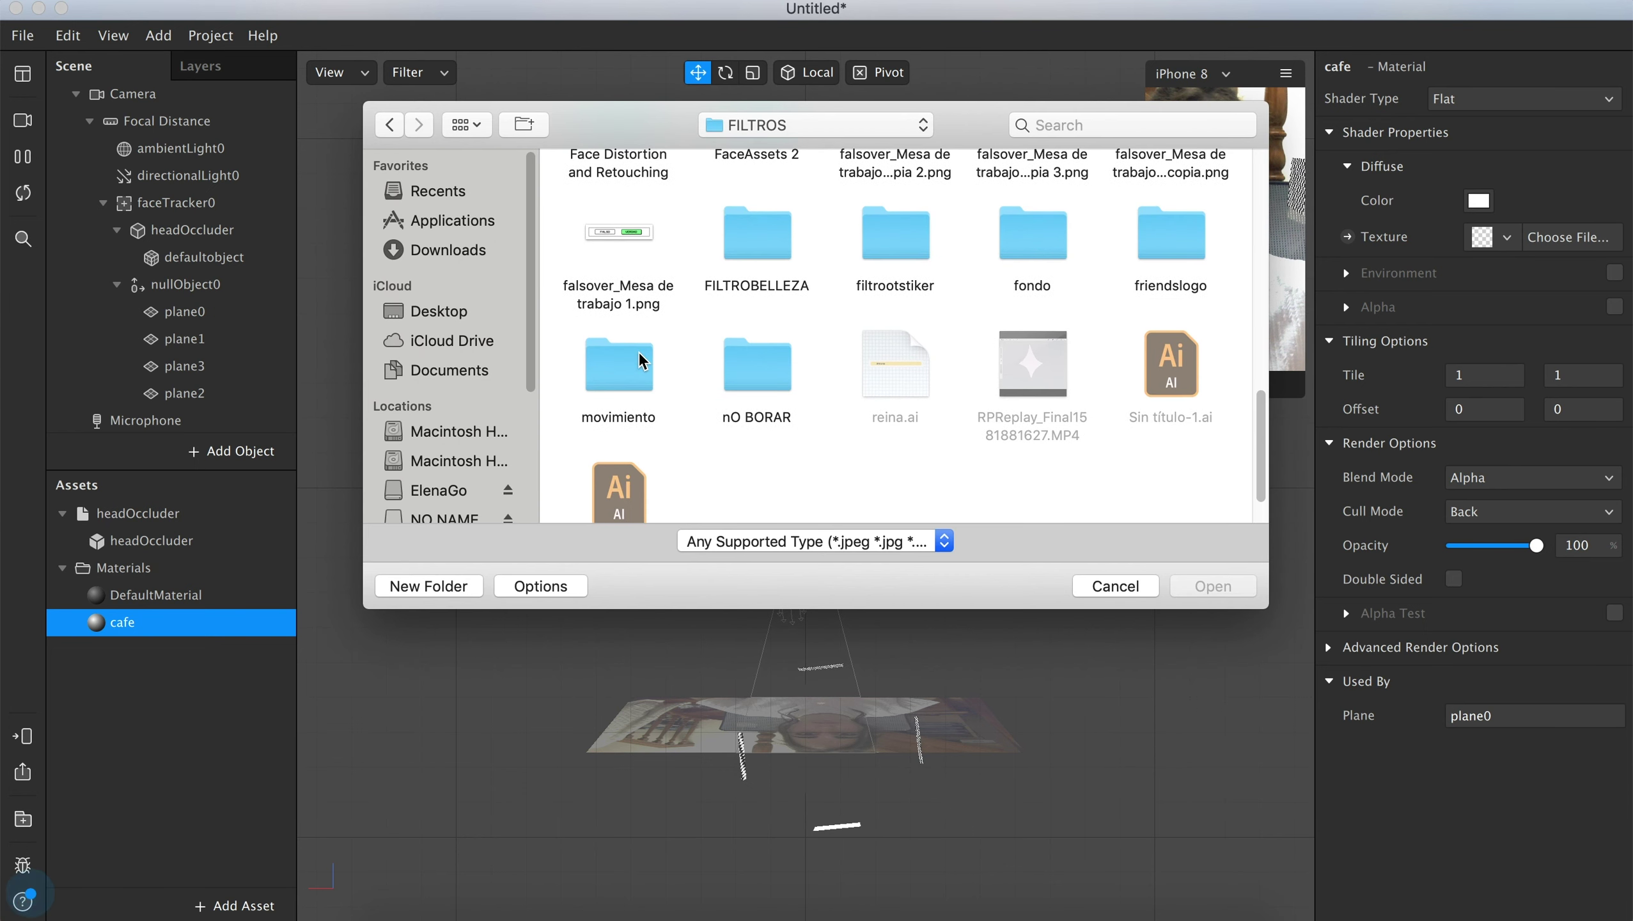
left_click(643, 361)
double_click(644, 367)
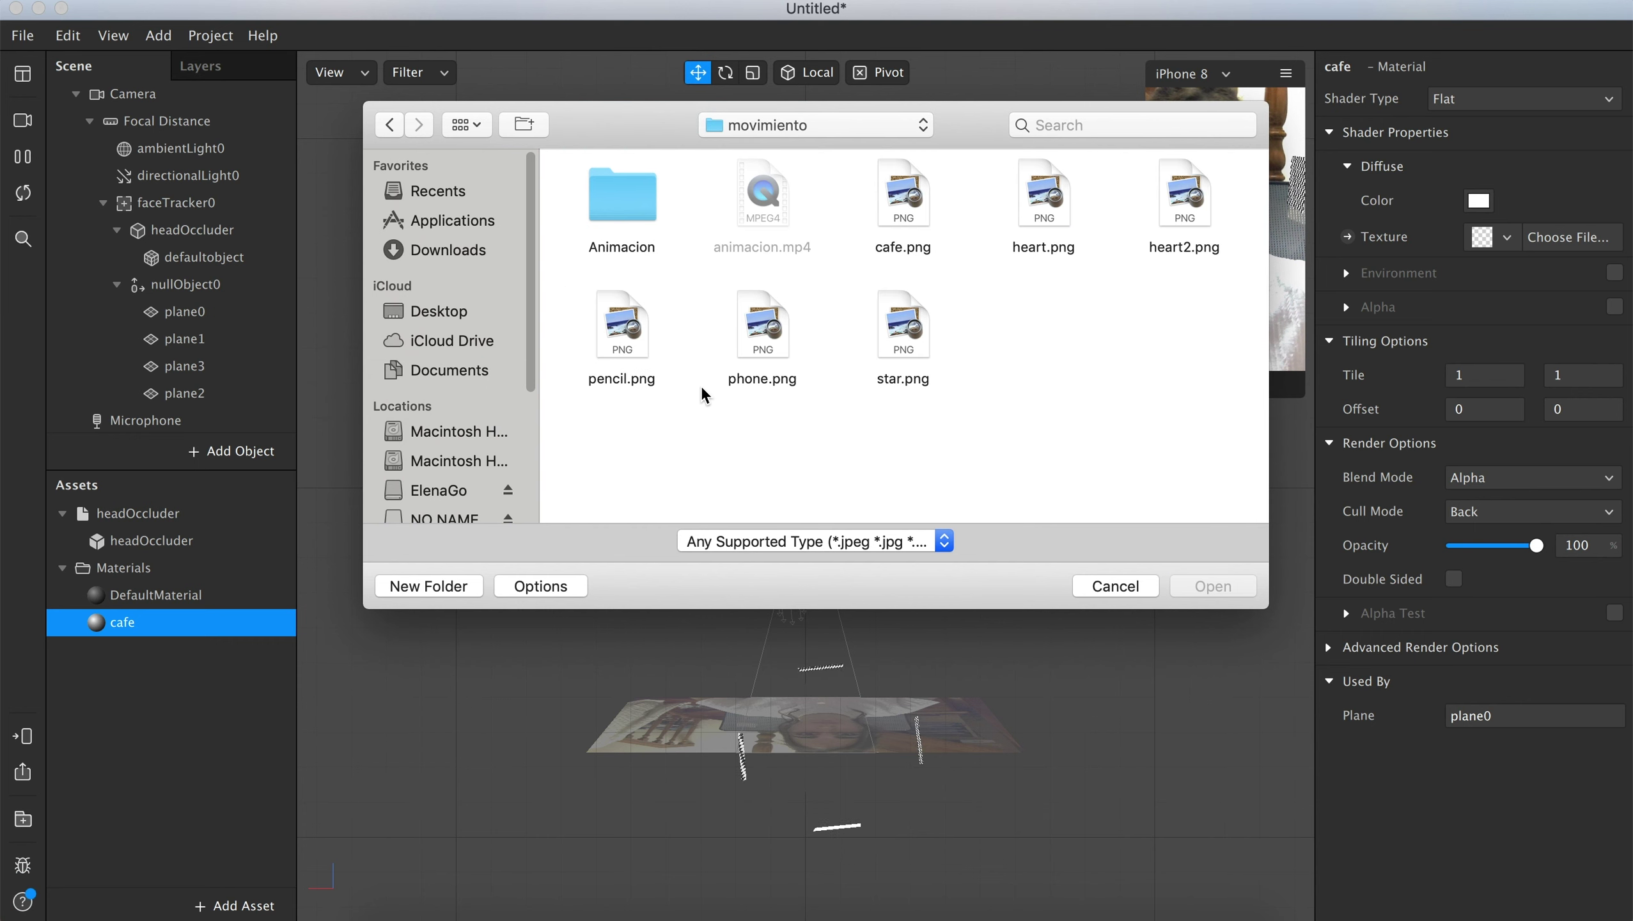
left_click(896, 213)
left_click(1223, 587)
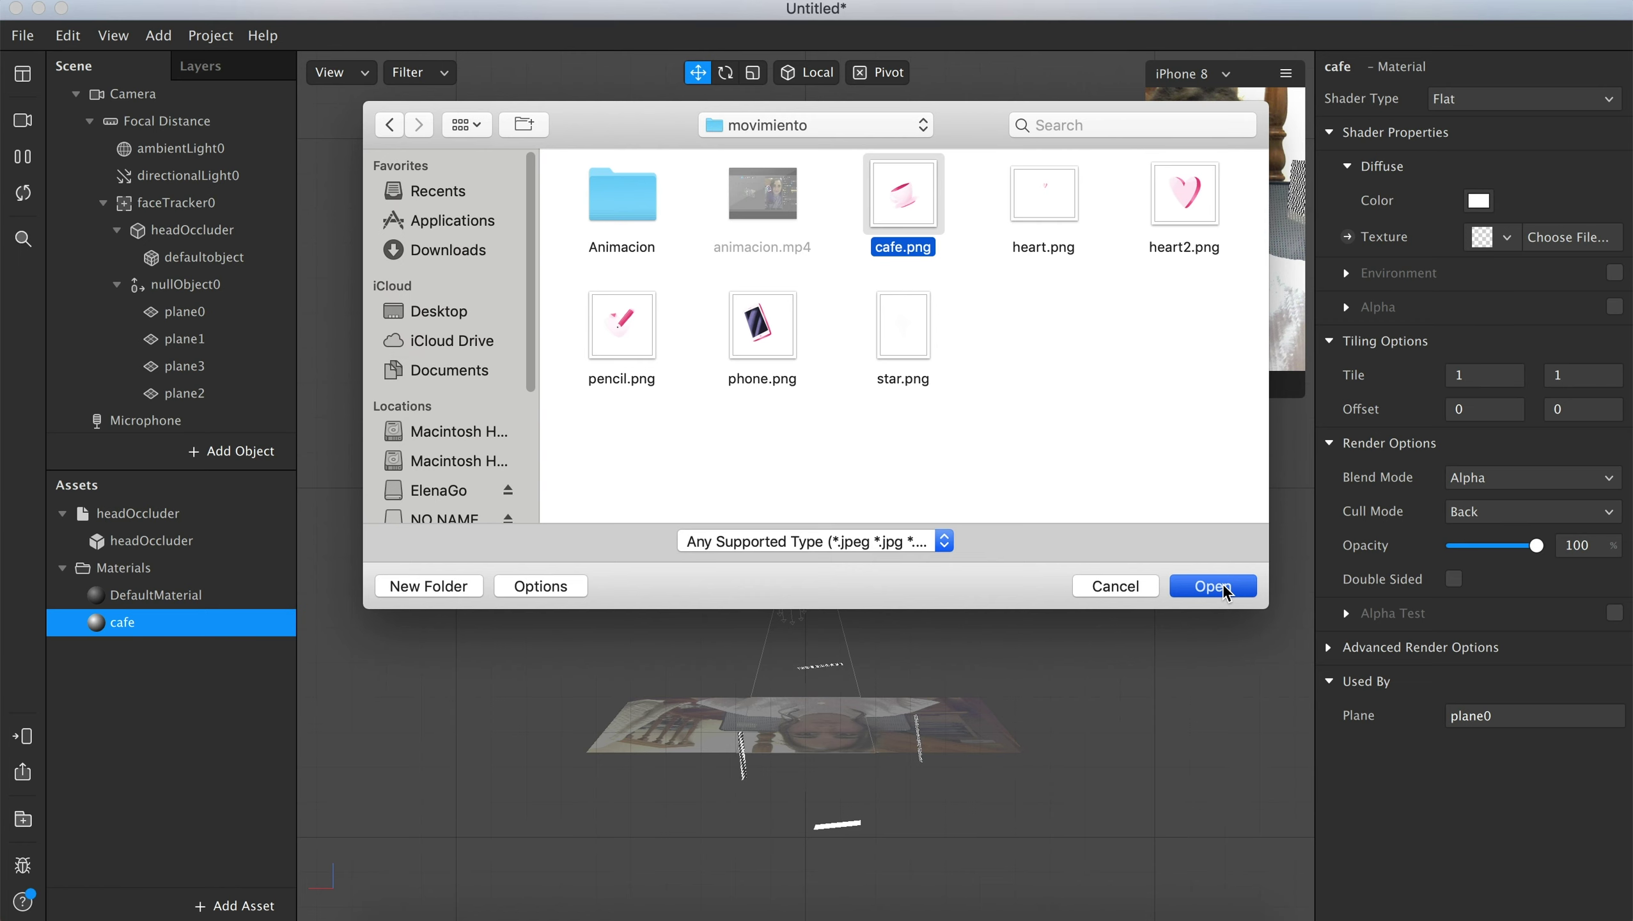
left_click(1222, 590)
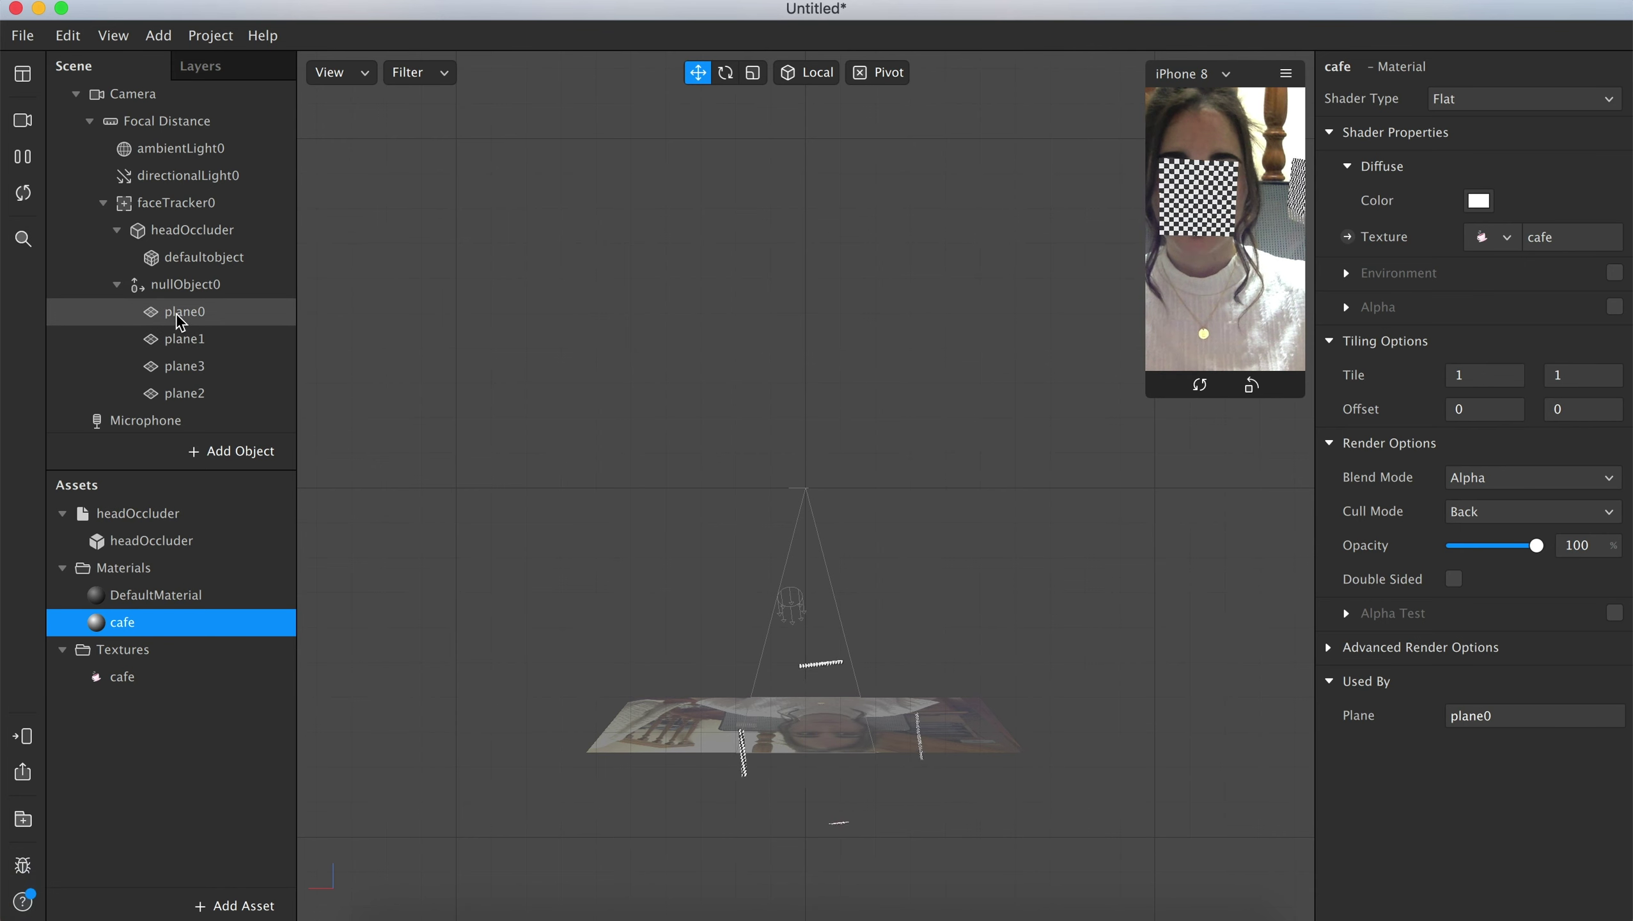
Step: Create a new material for plane1 and rename it telf
left_click(185, 338)
left_click(1616, 370)
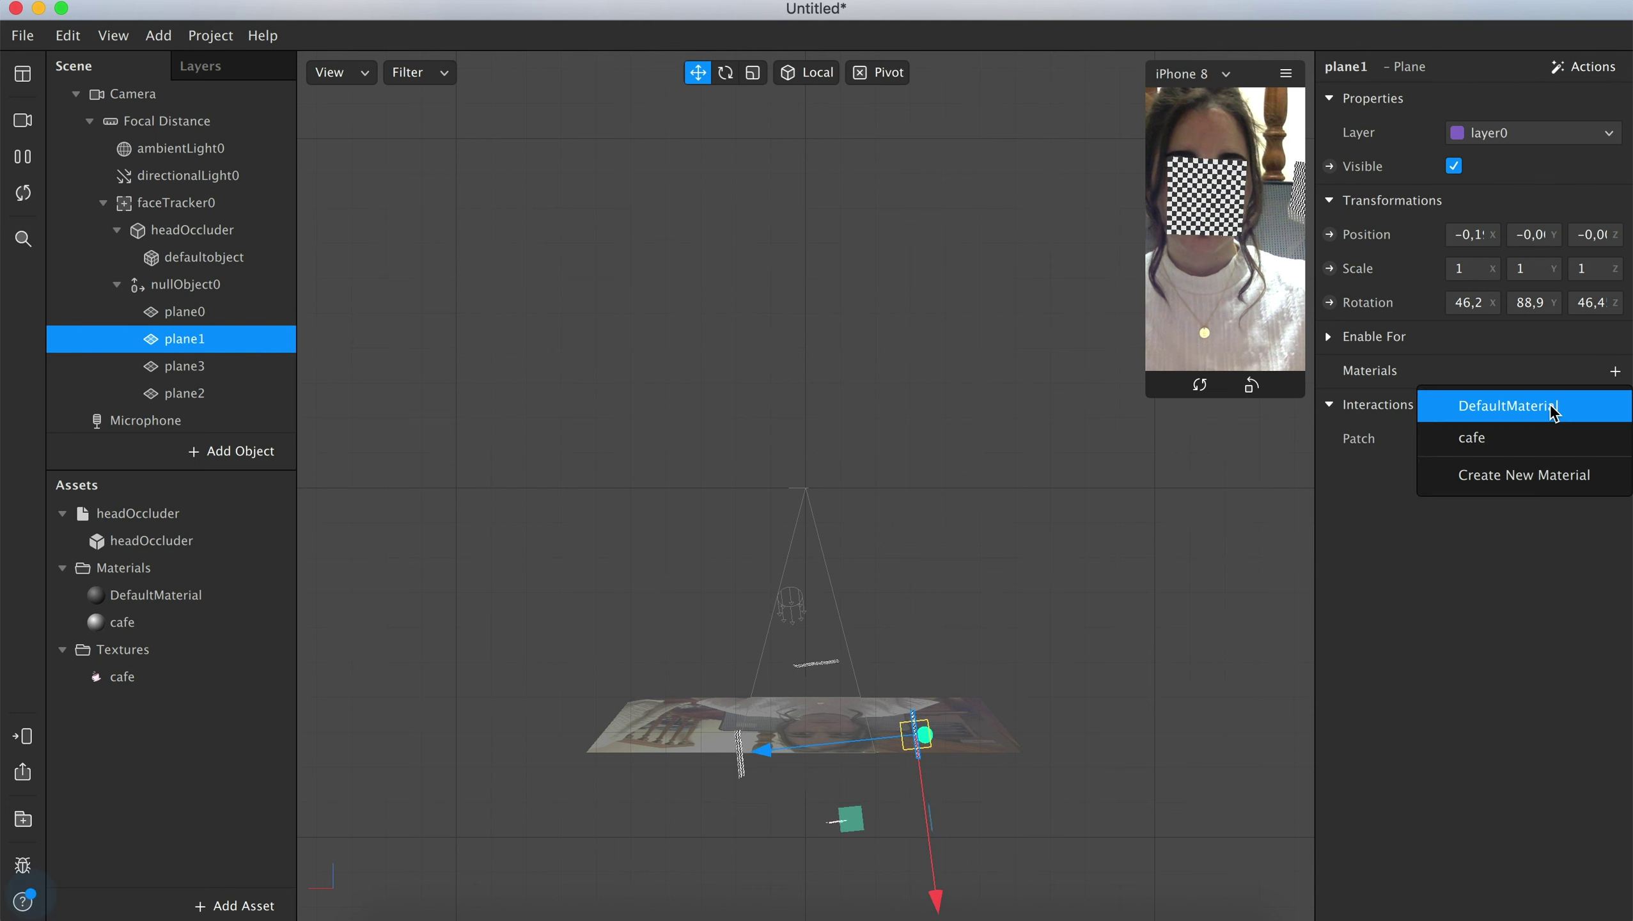
left_click(1507, 479)
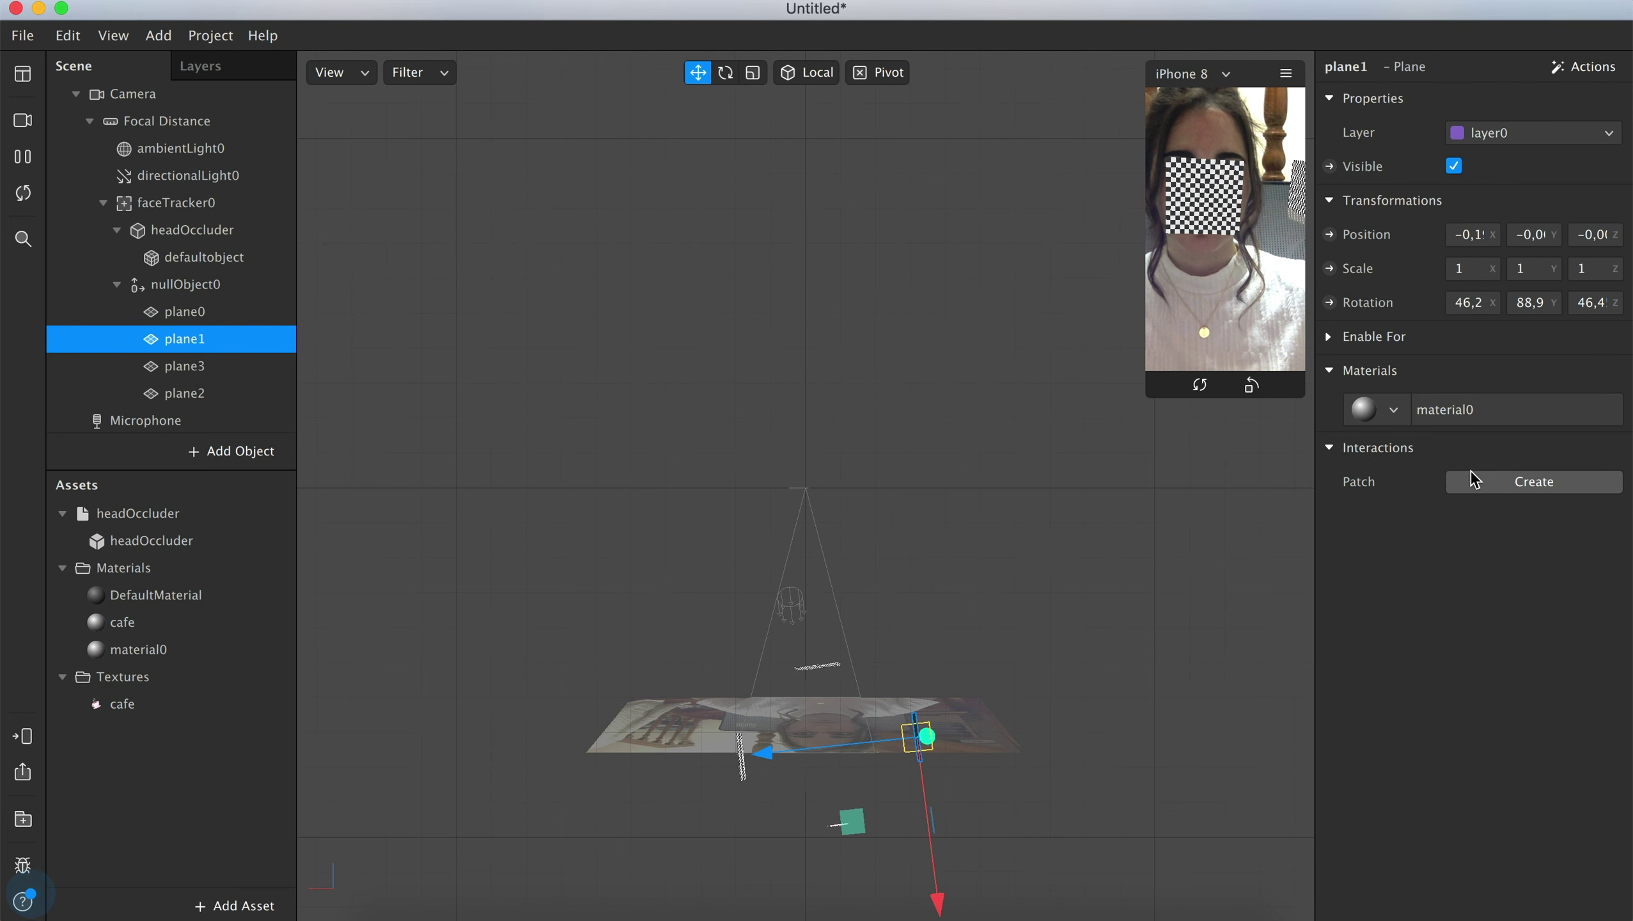
left_click(140, 649)
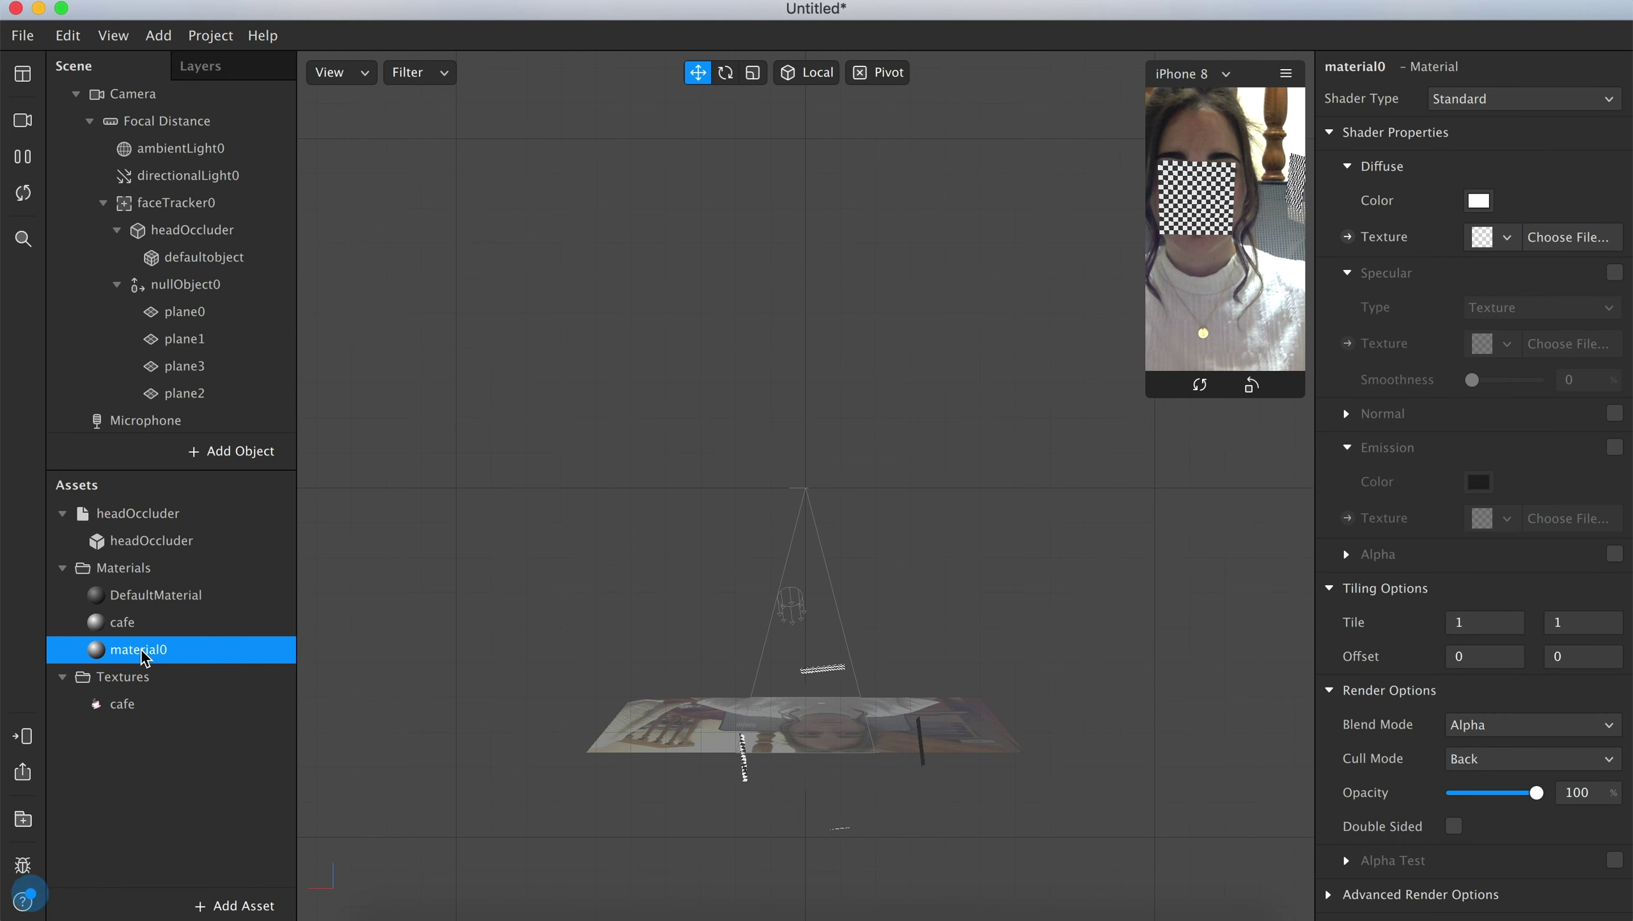
double_click(141, 649)
type("telf")
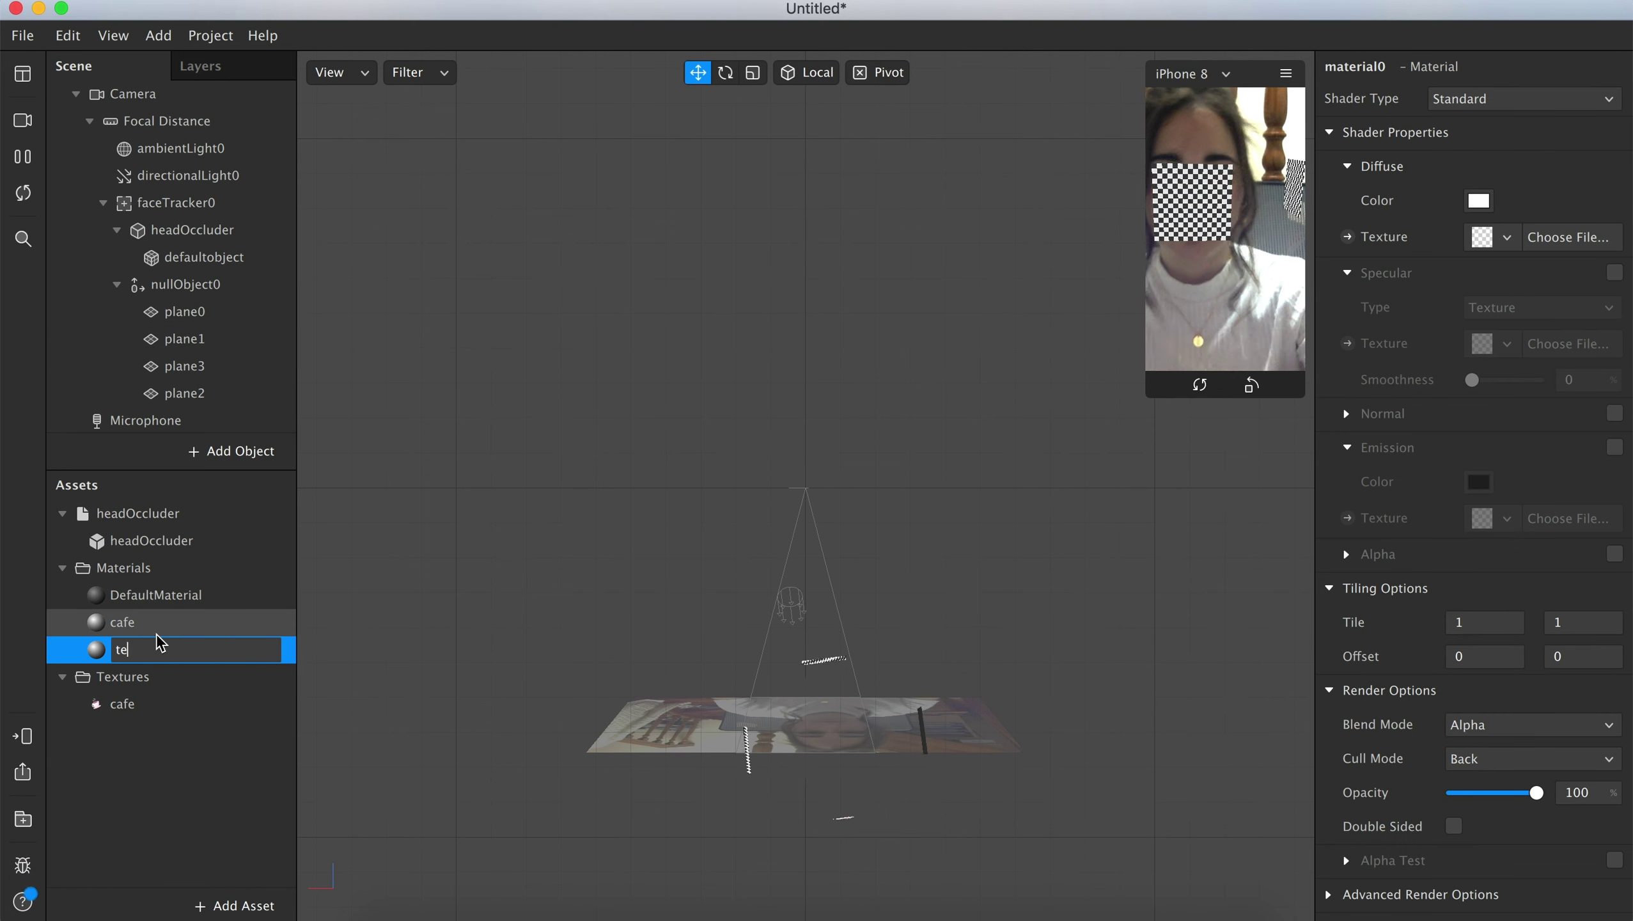
key("Return")
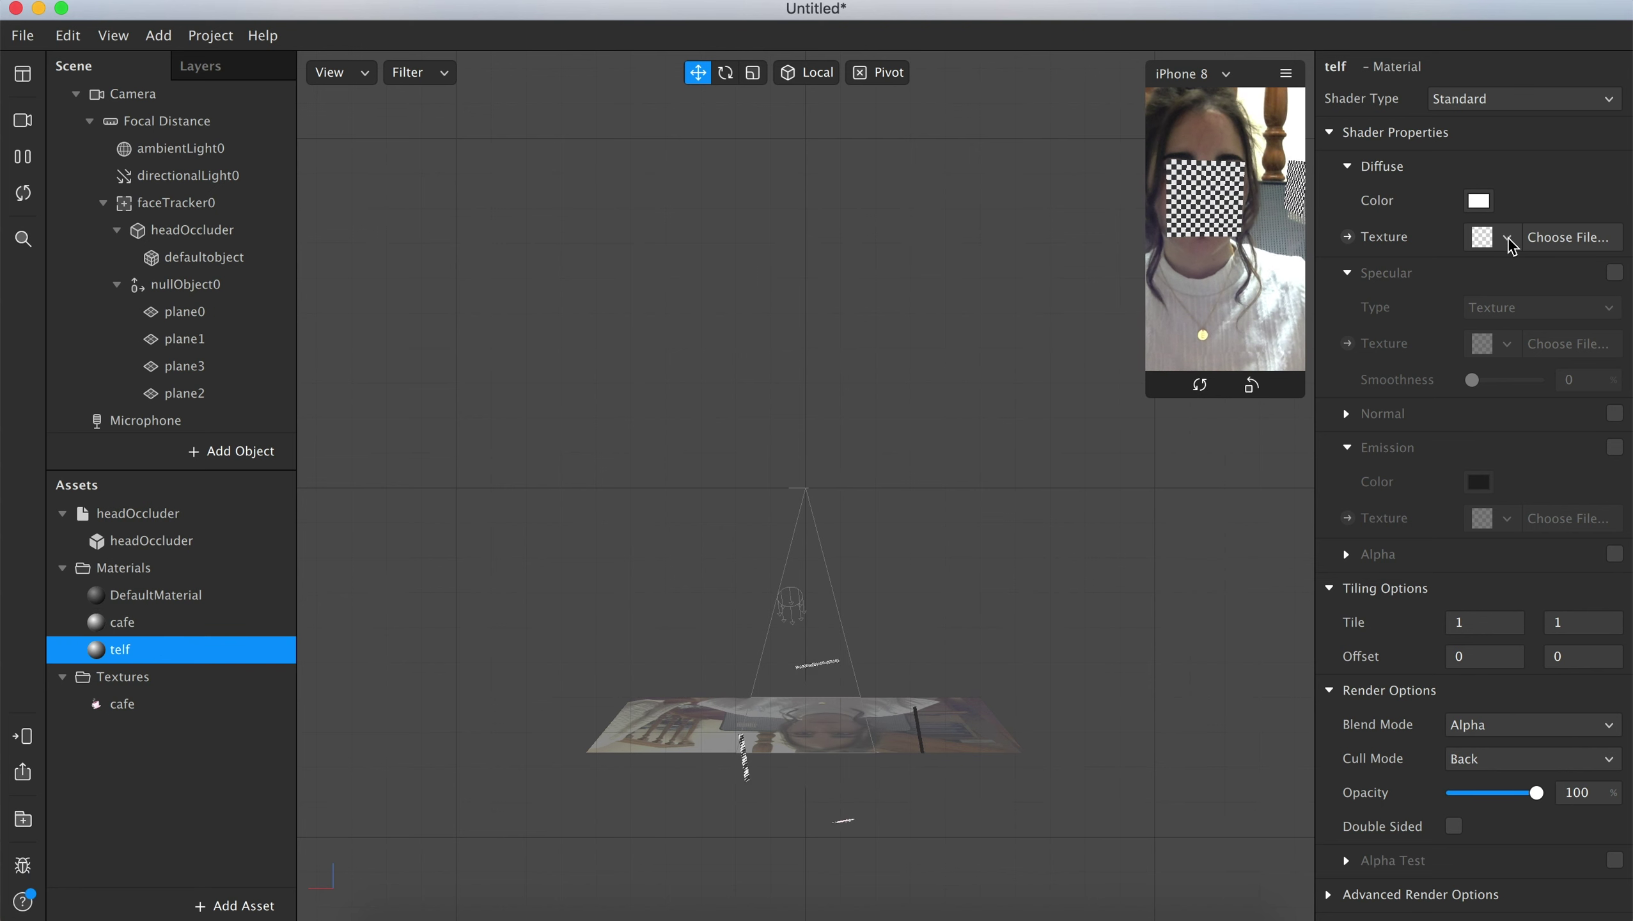
Step: Set the telf material's shader type to Flat and load phone.png from the movimiento folder as its diffuse texture
left_click(1491, 100)
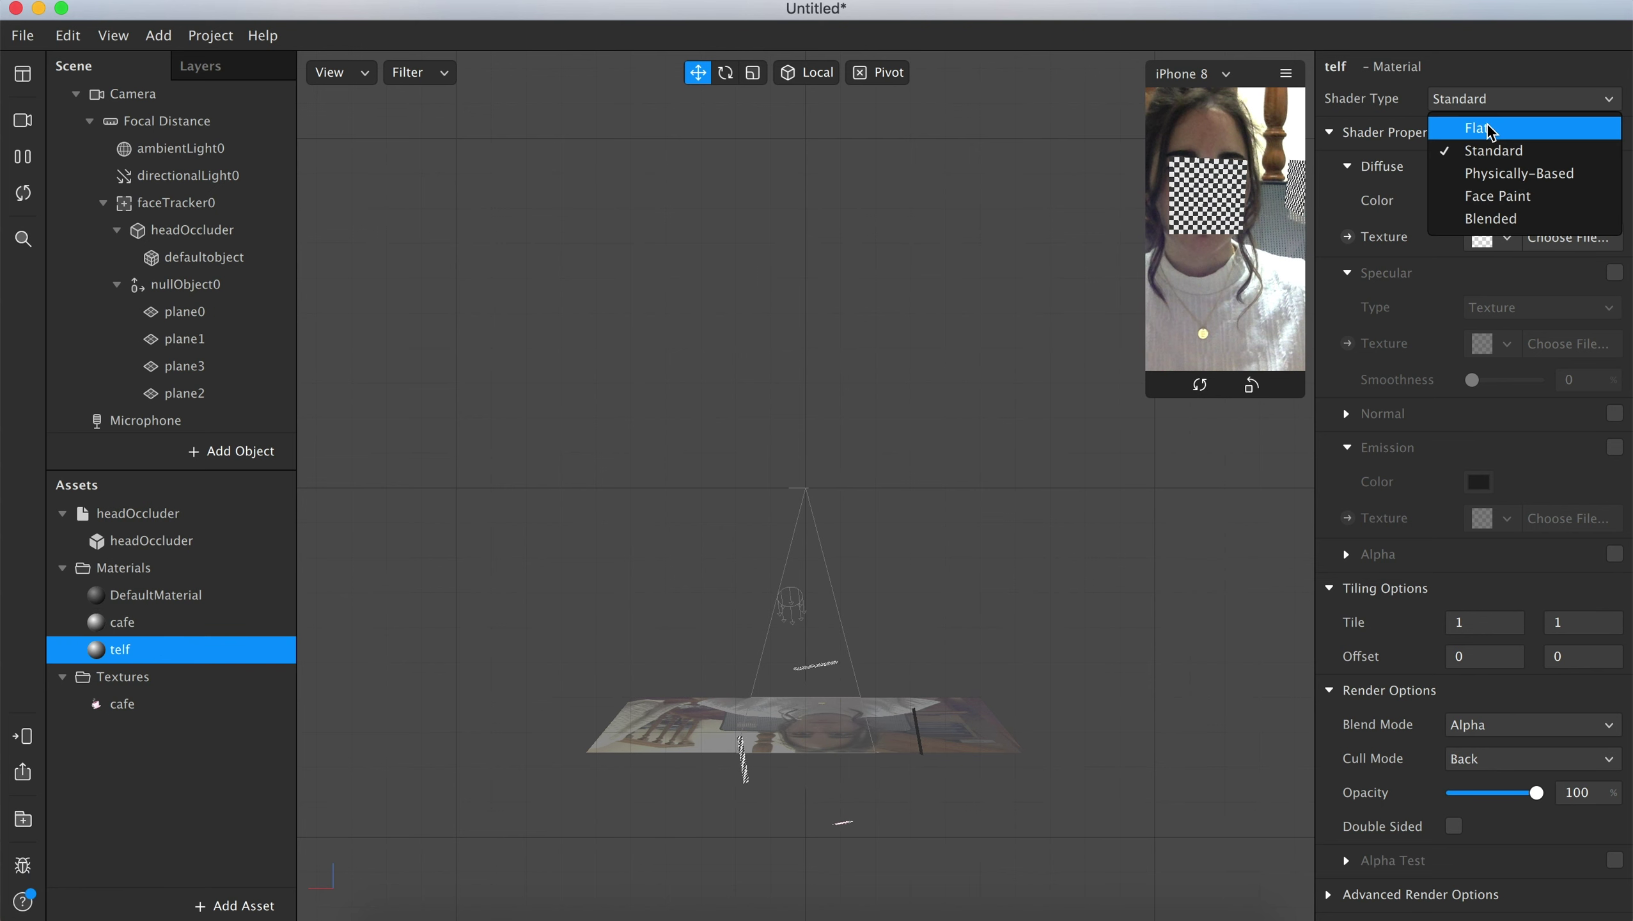
key("Return")
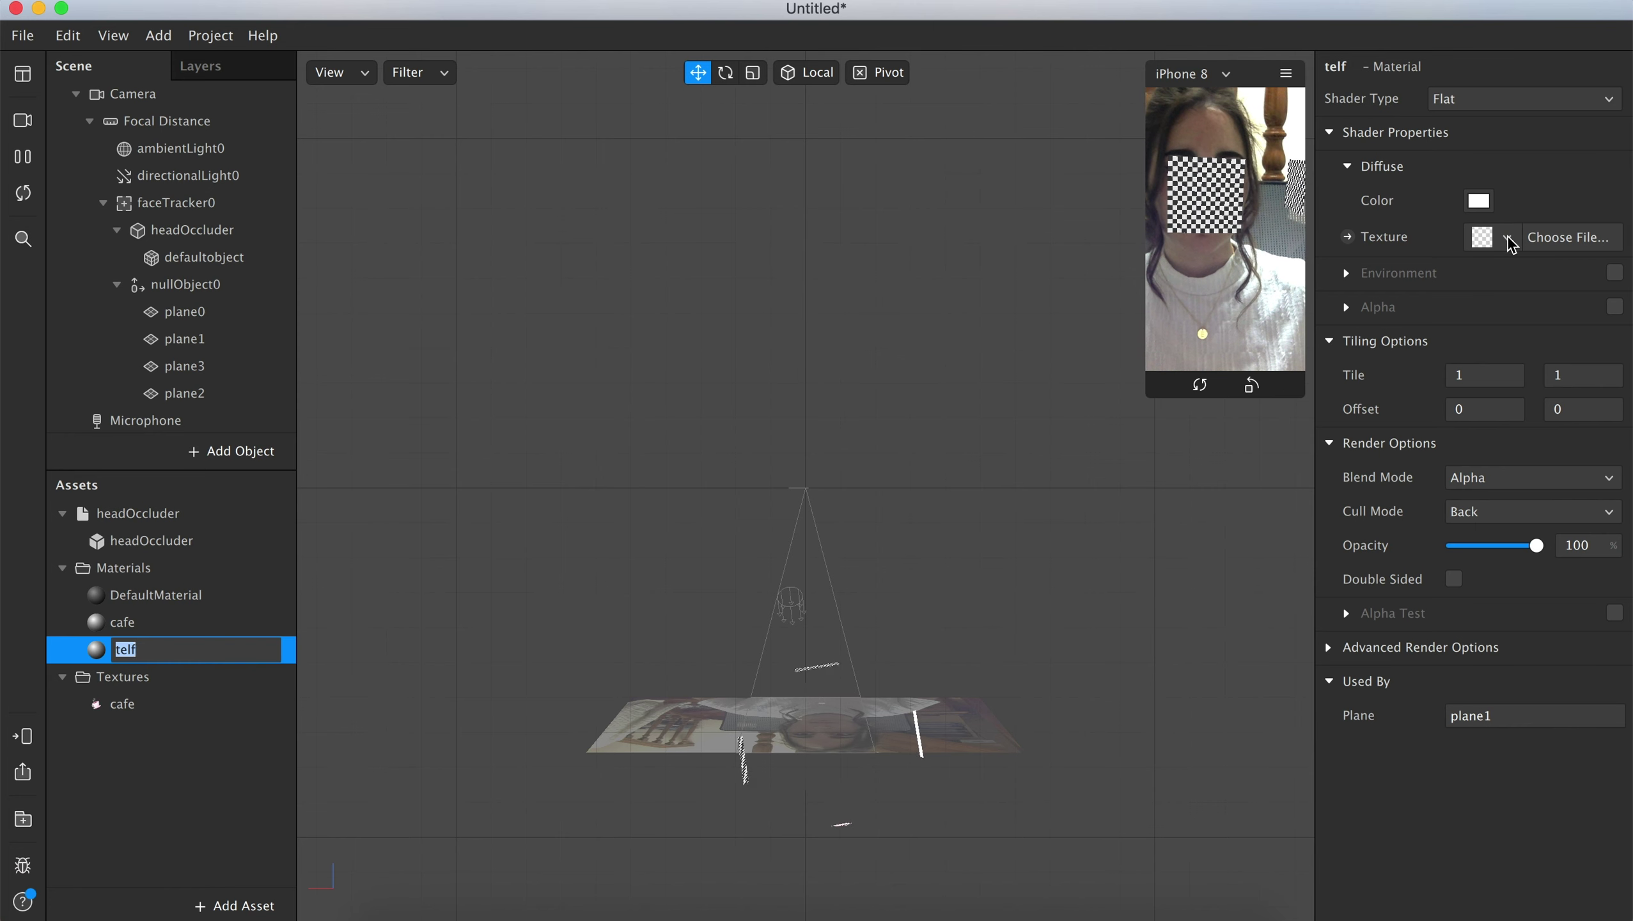
left_click(1507, 238)
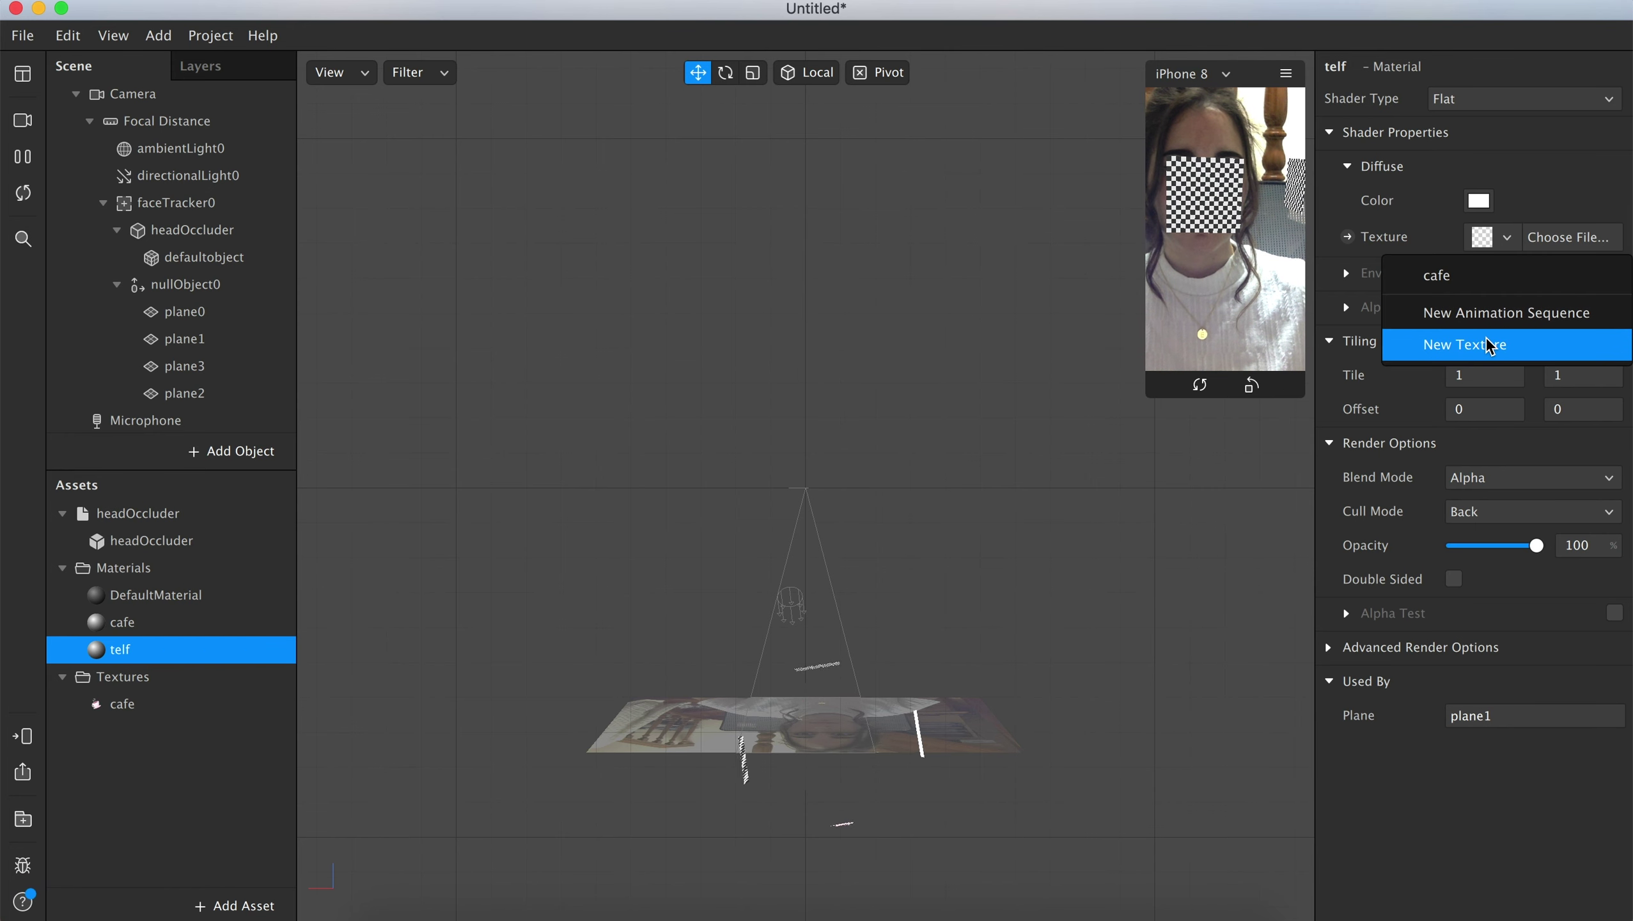
left_click(1467, 349)
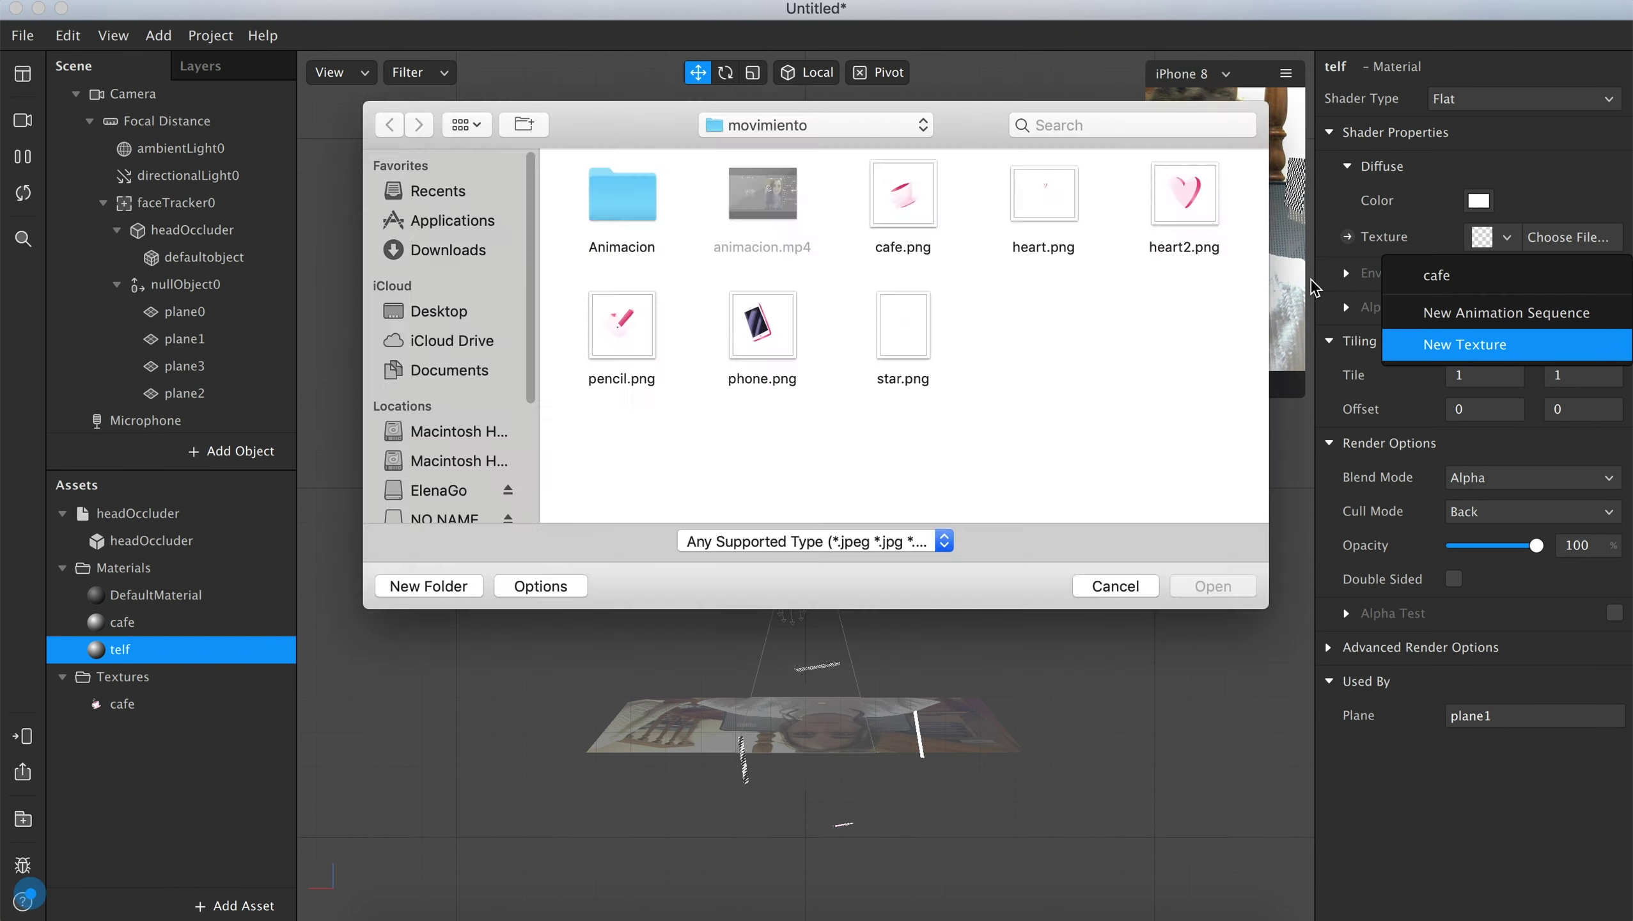
left_click(777, 332)
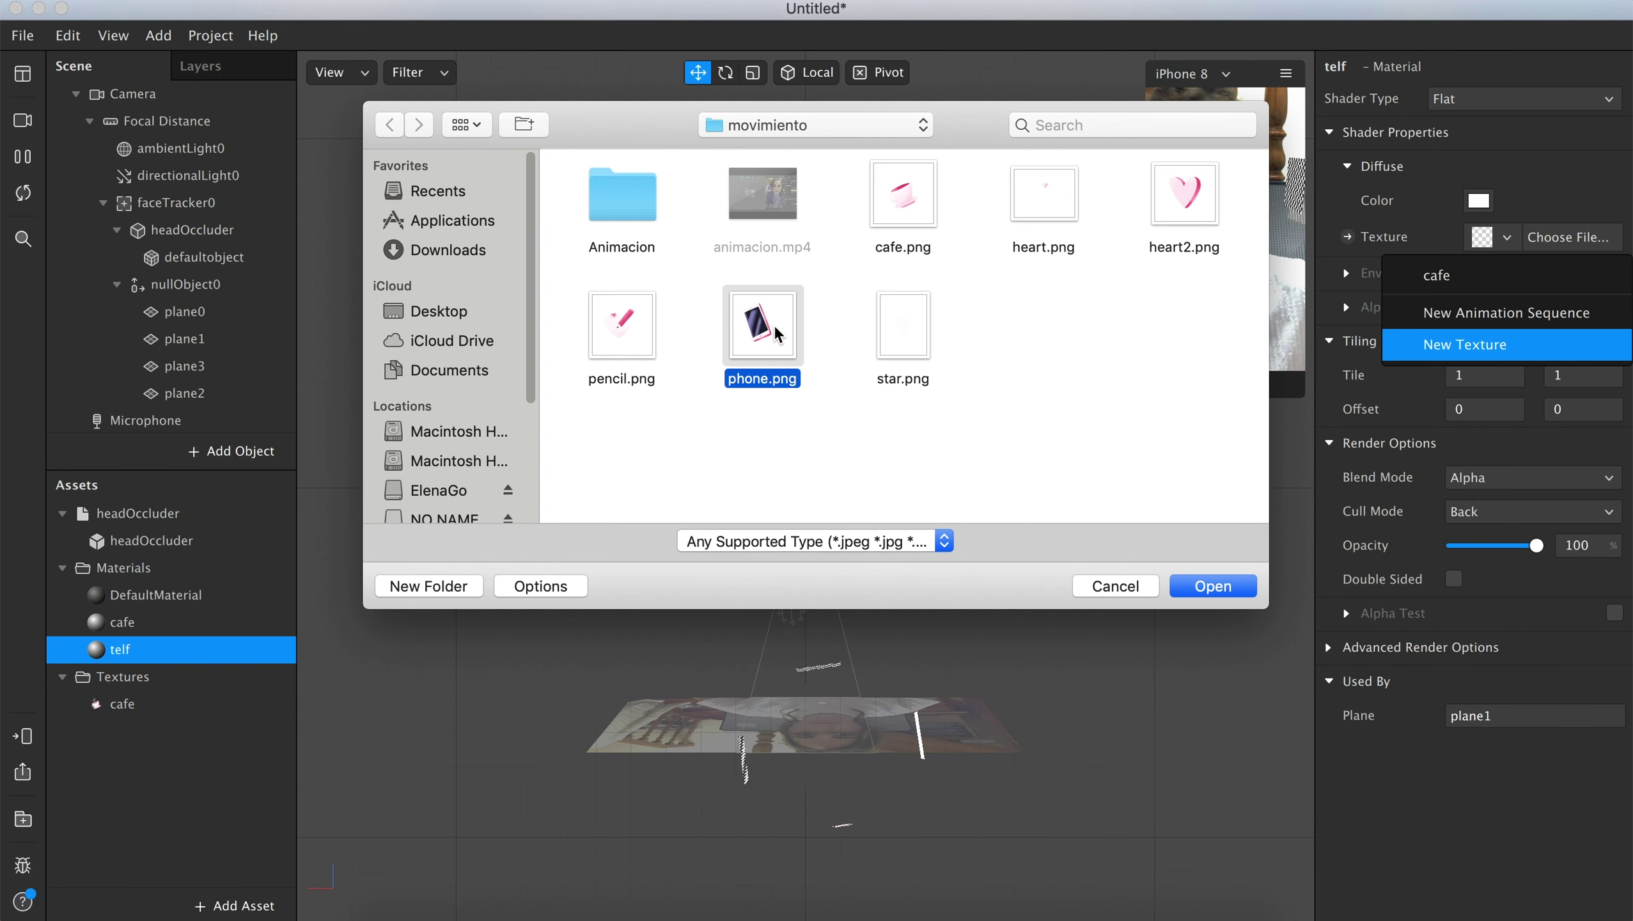
left_click(1193, 587)
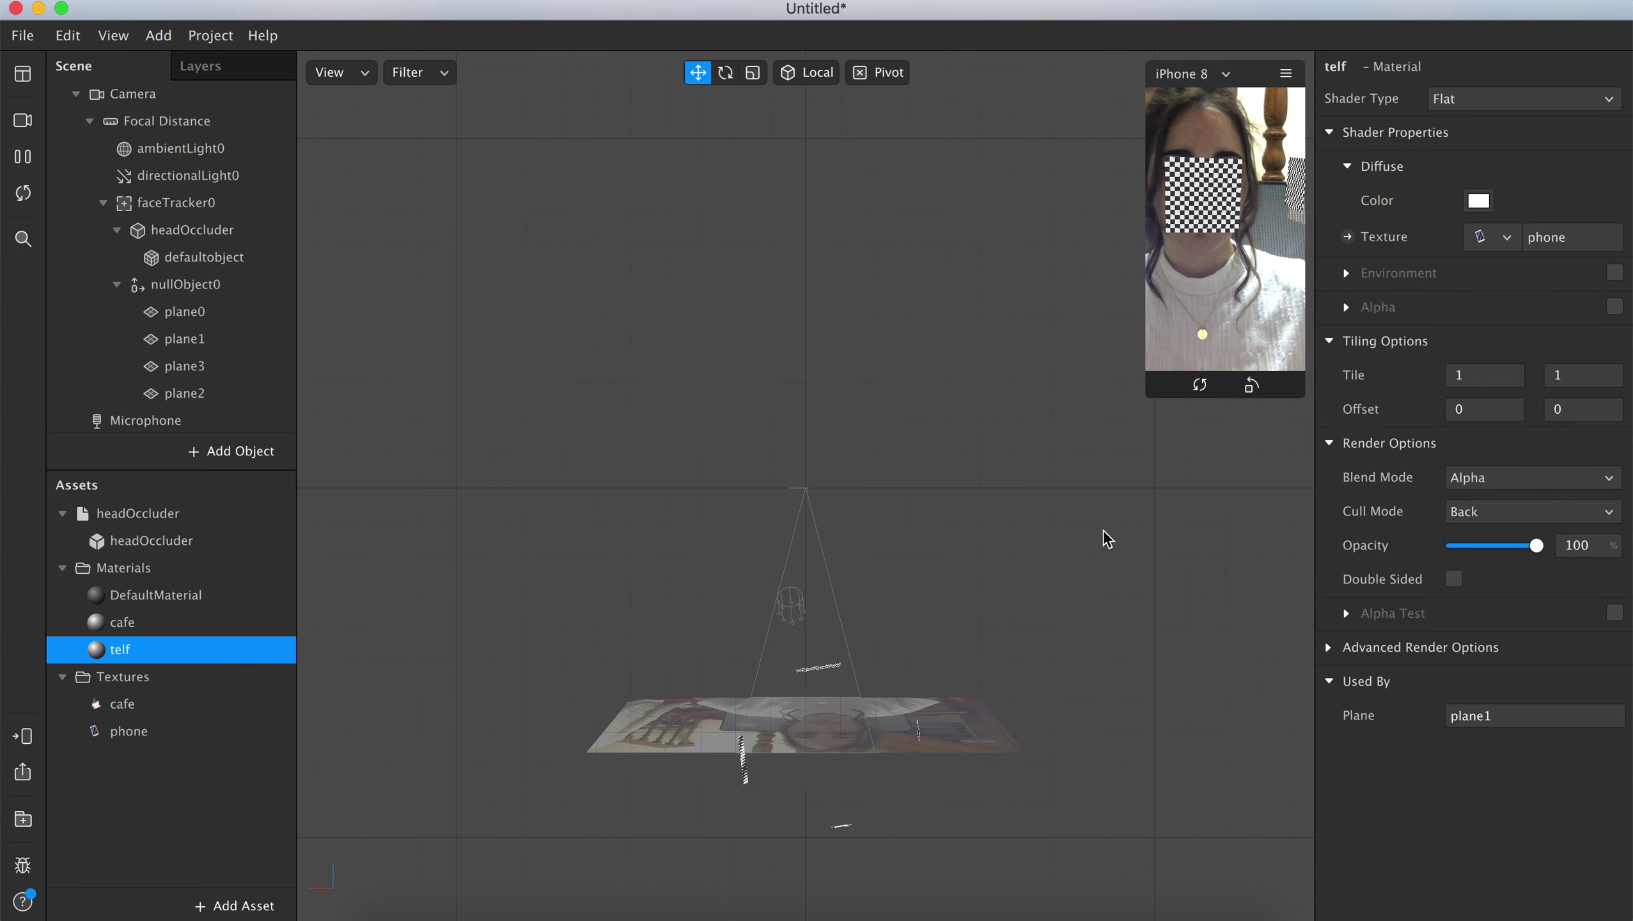
Step: Assign the existing telf material to plane3 and the existing cafe material to plane2
left_click(184, 366)
left_click(1615, 371)
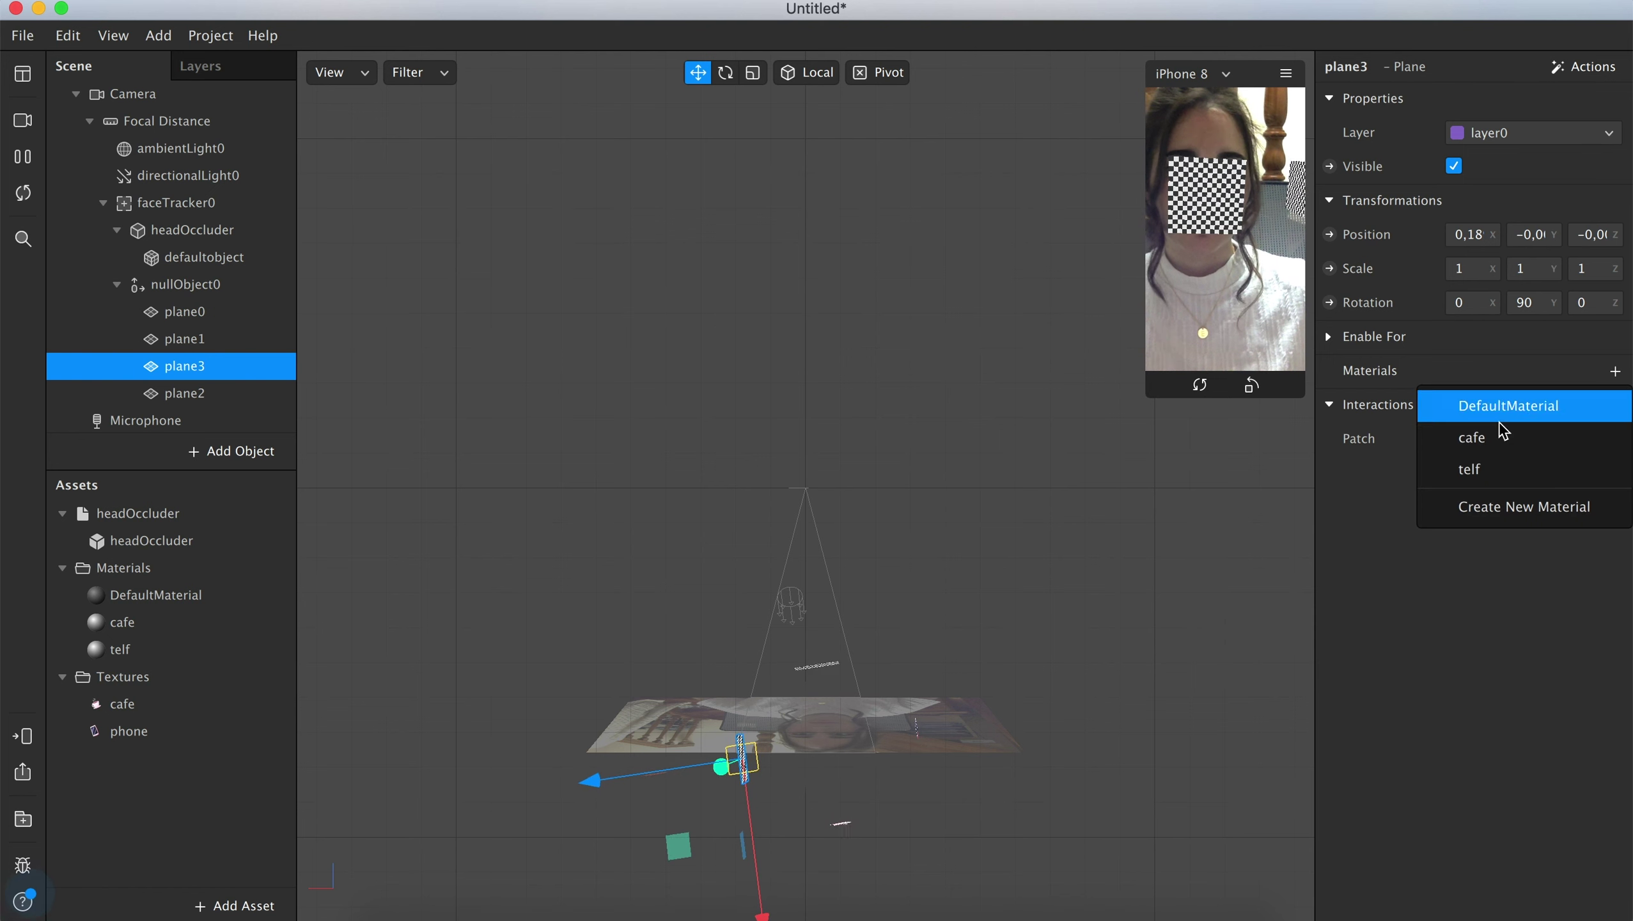
left_click(1484, 460)
left_click(188, 394)
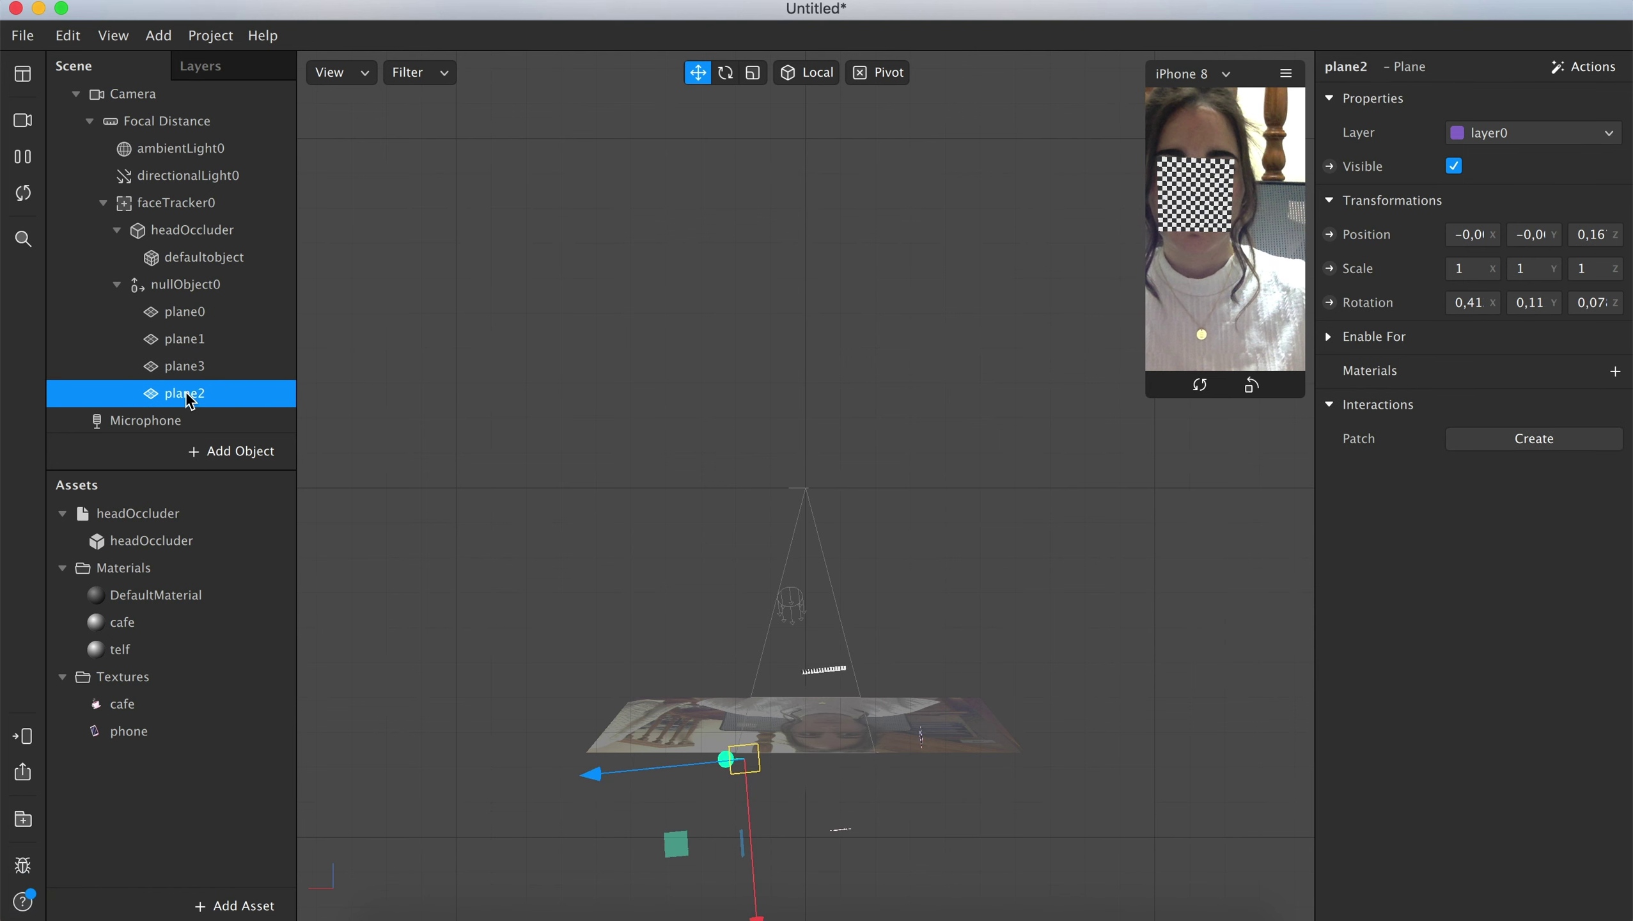
left_click(1615, 371)
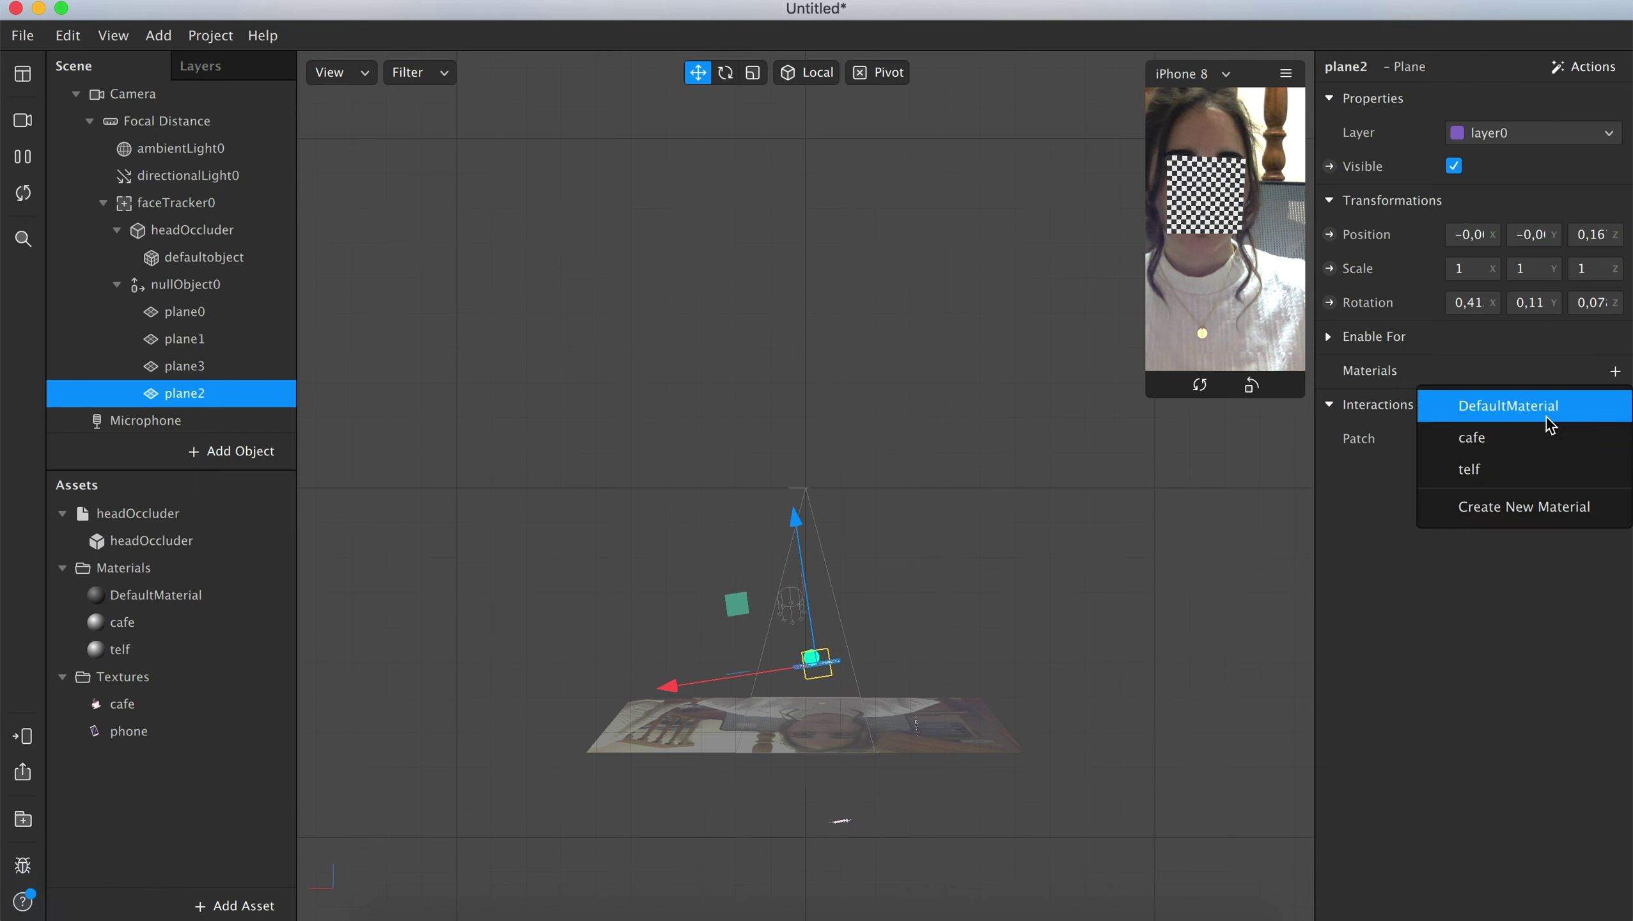
left_click(1520, 451)
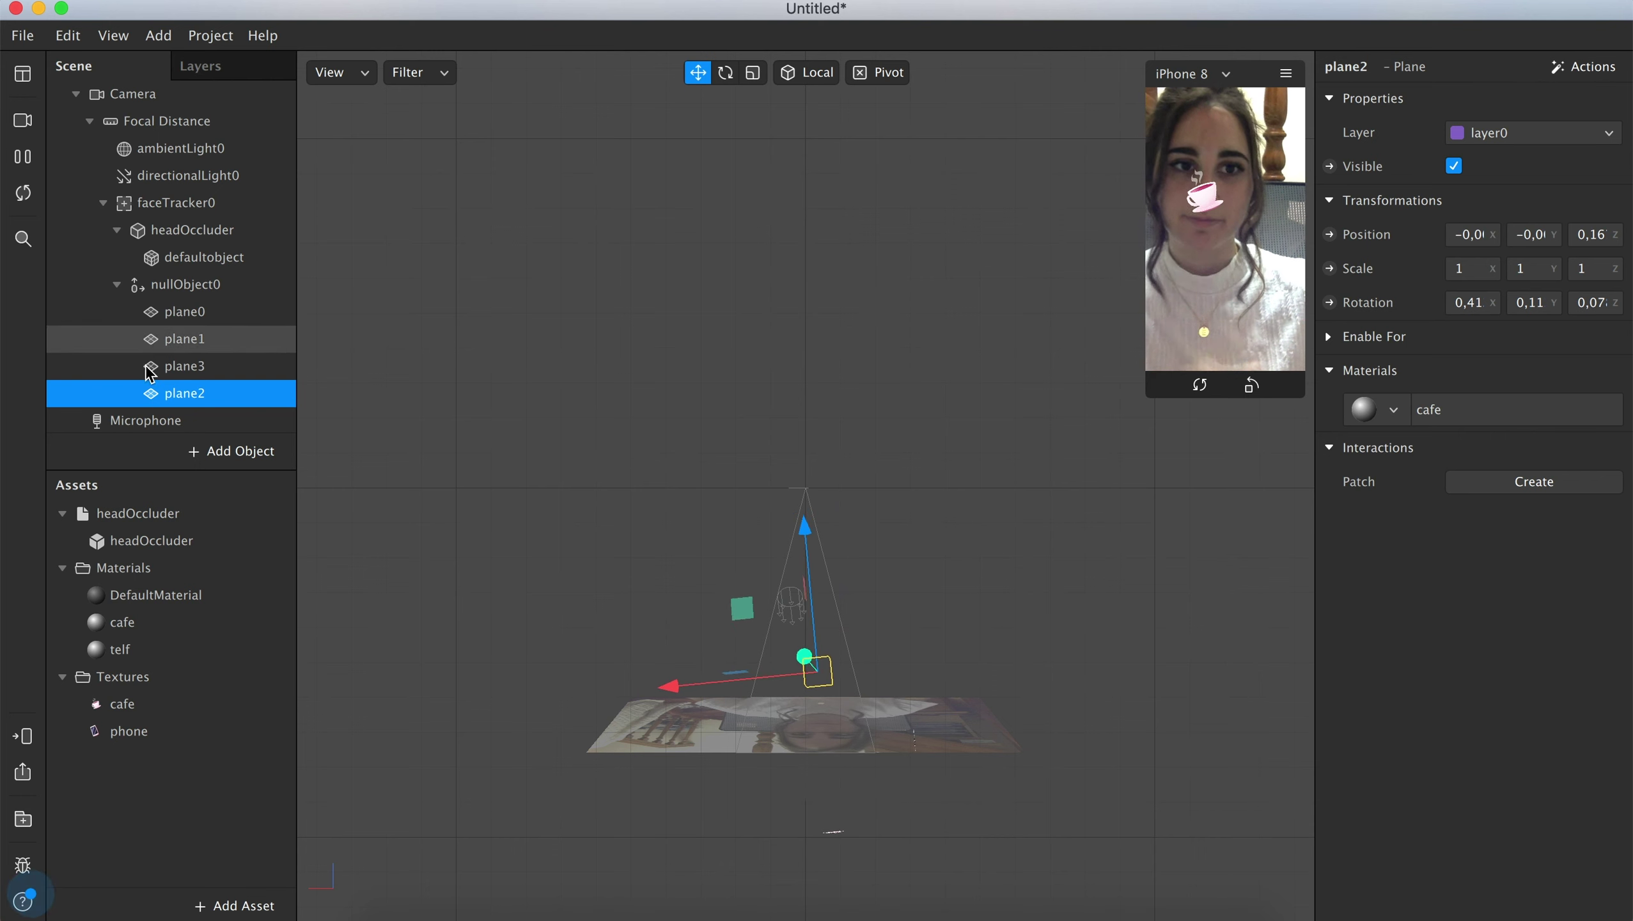
Step: Make both the cafe and telf materials double sided
double_click(127, 622)
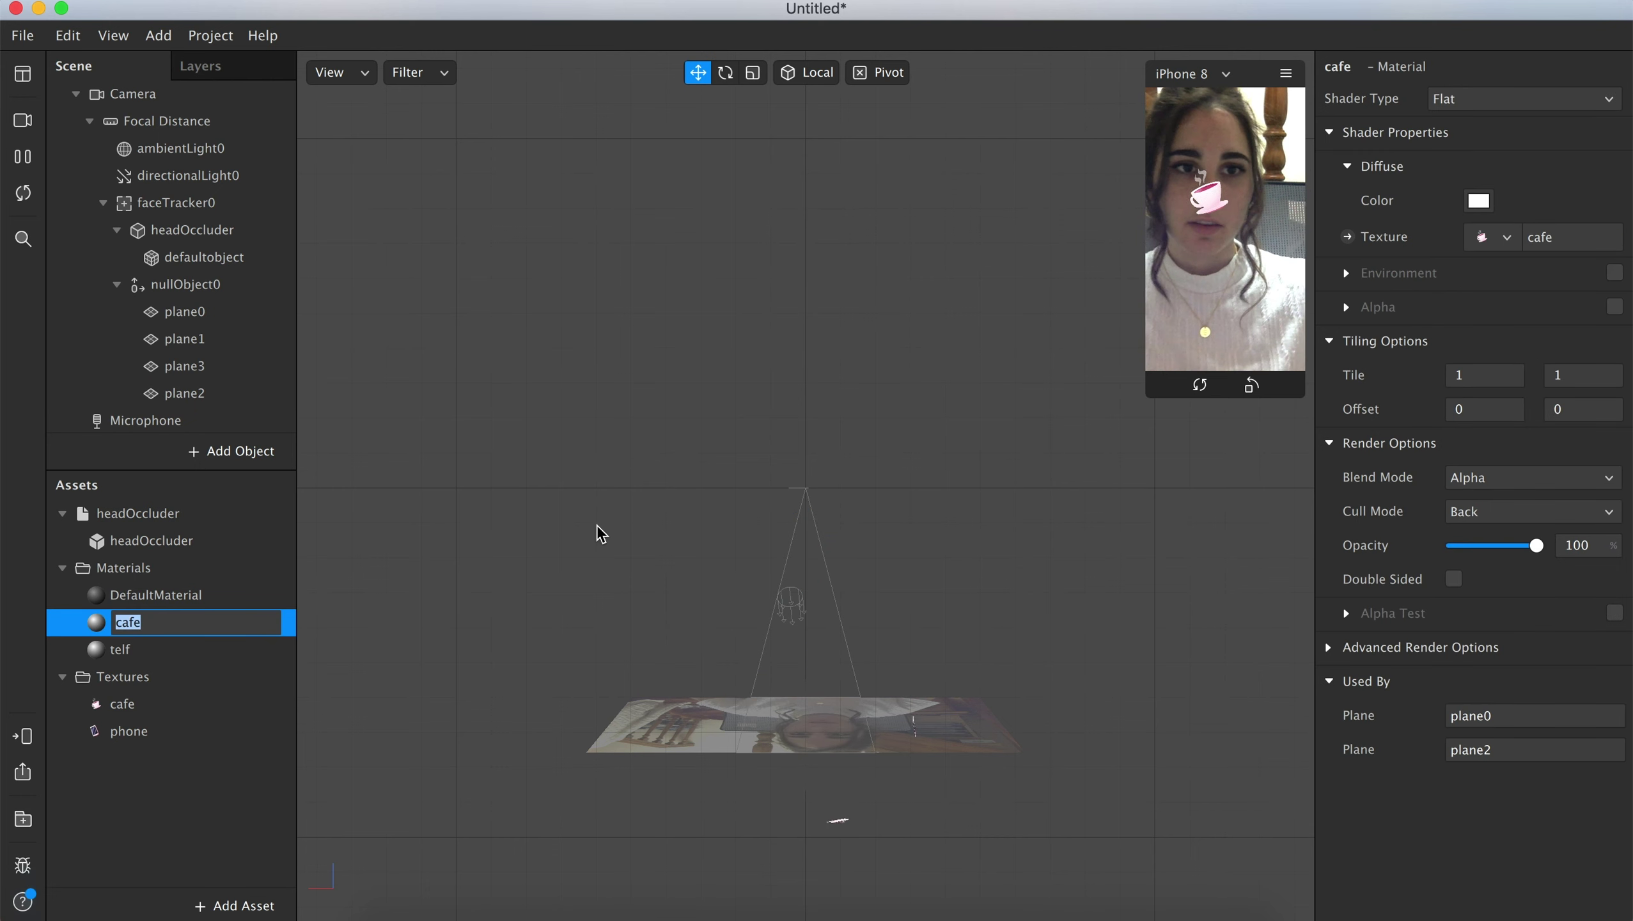
left_click(1329, 648)
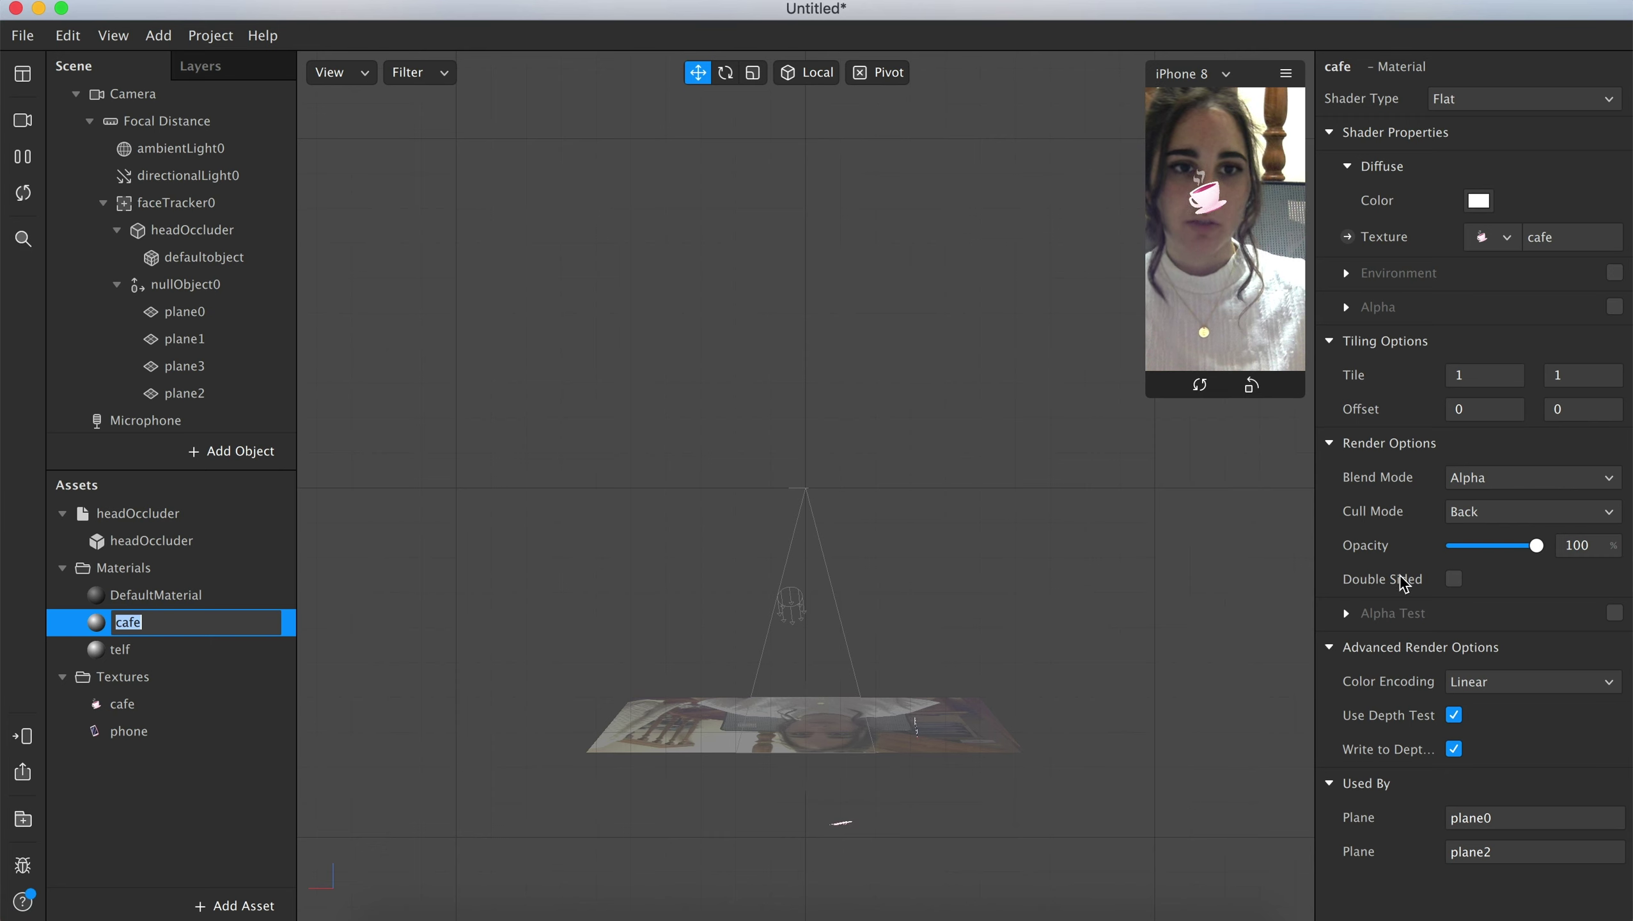
left_click(1454, 579)
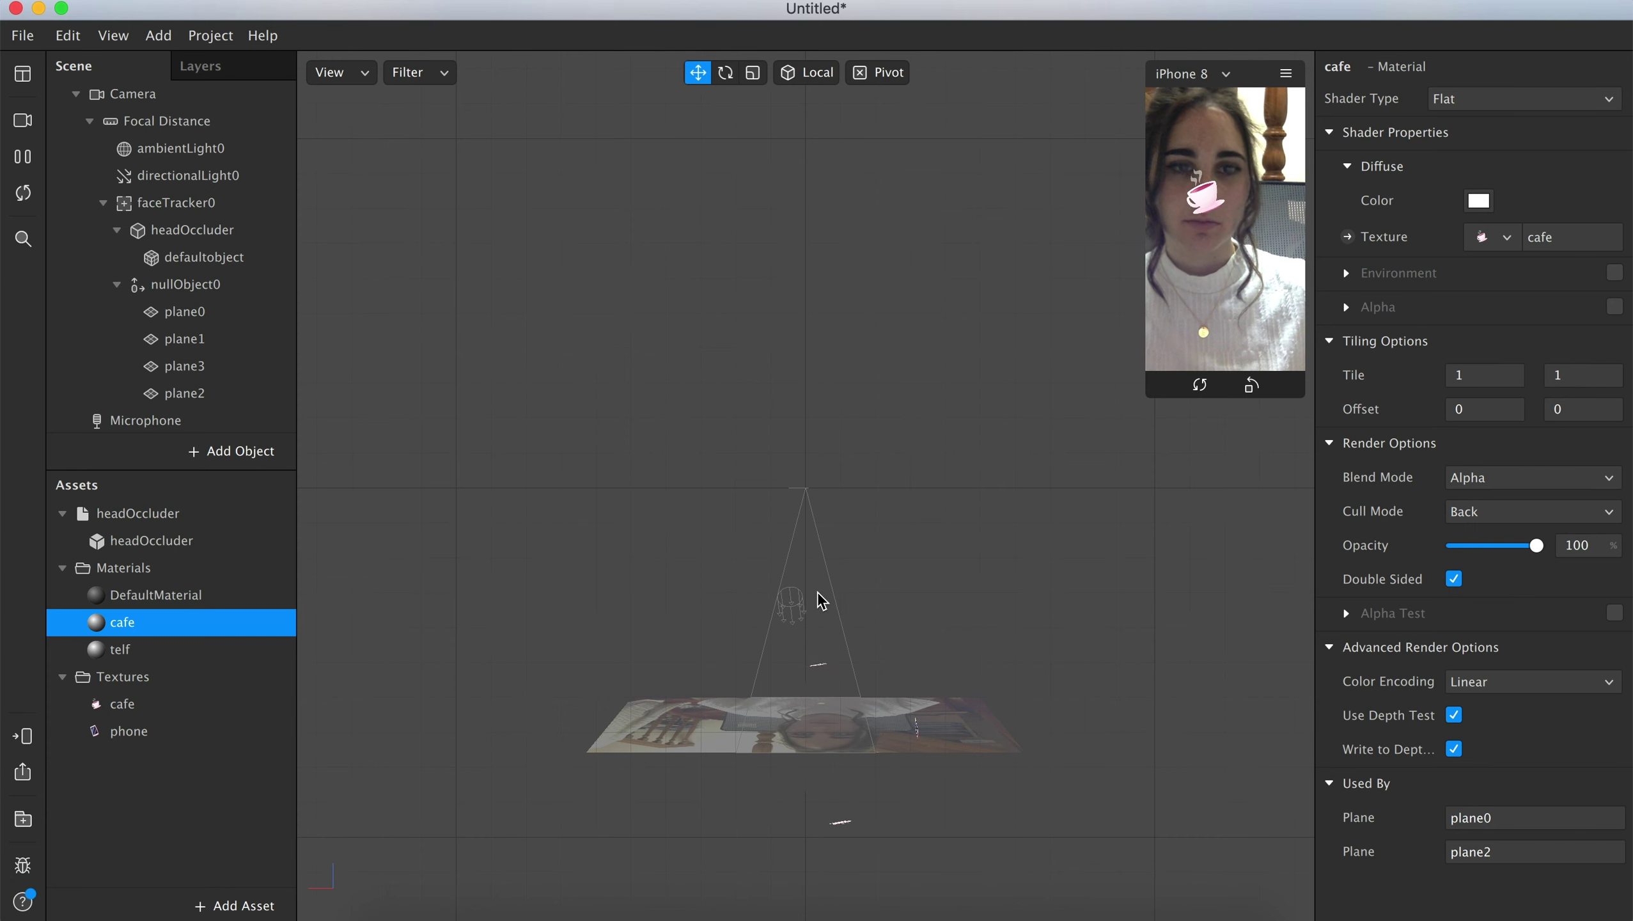
left_click(121, 650)
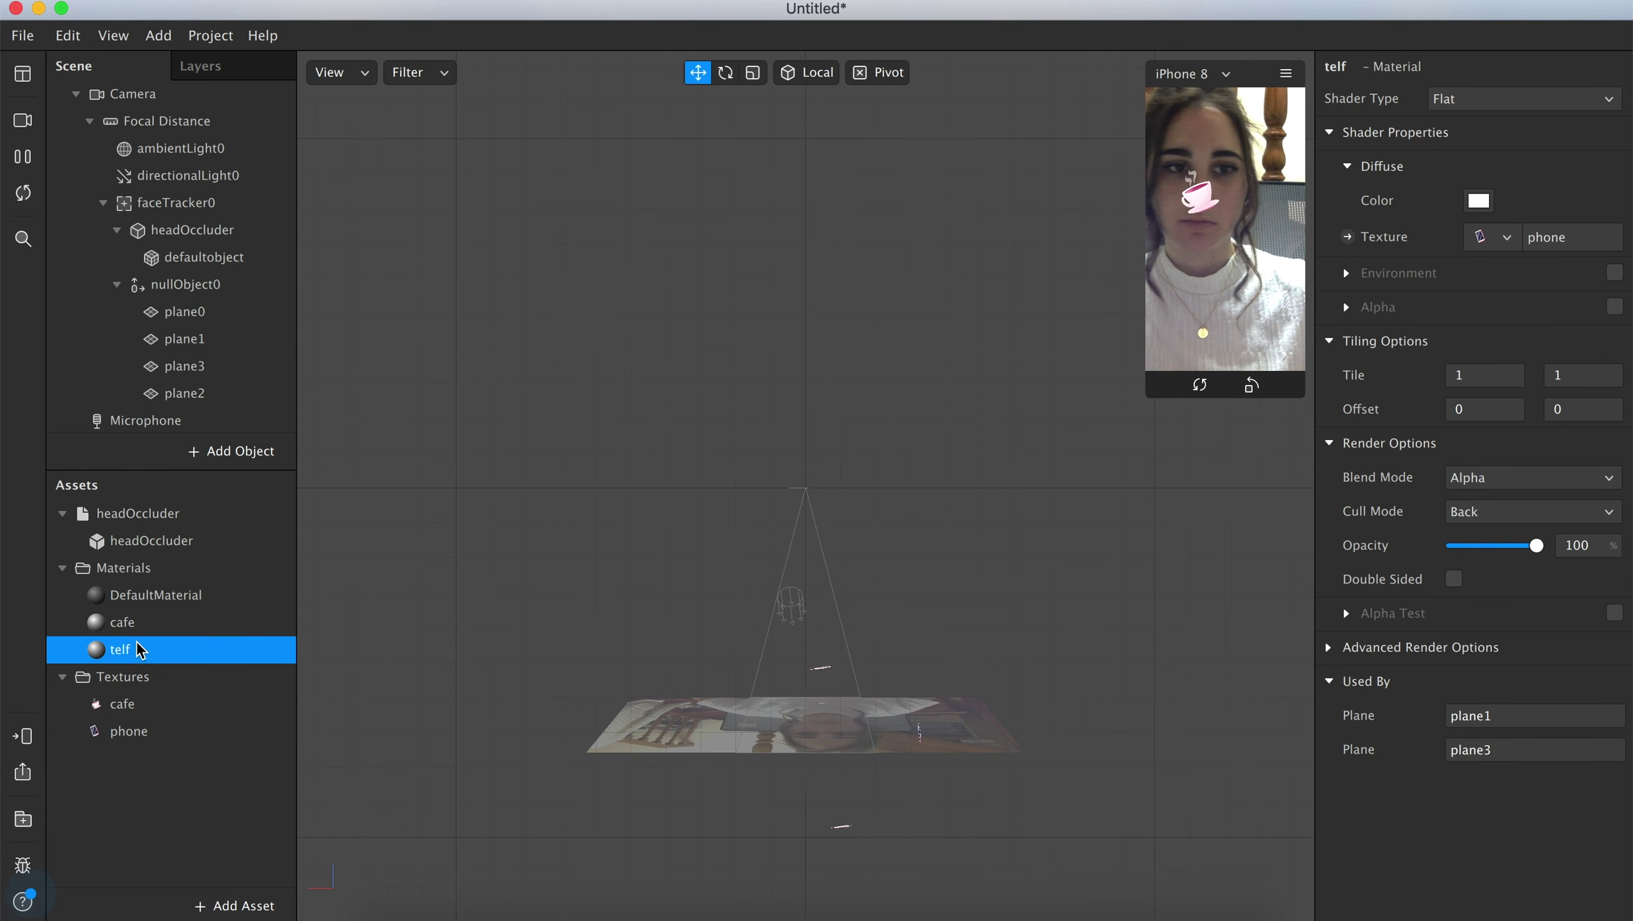
left_click(1453, 579)
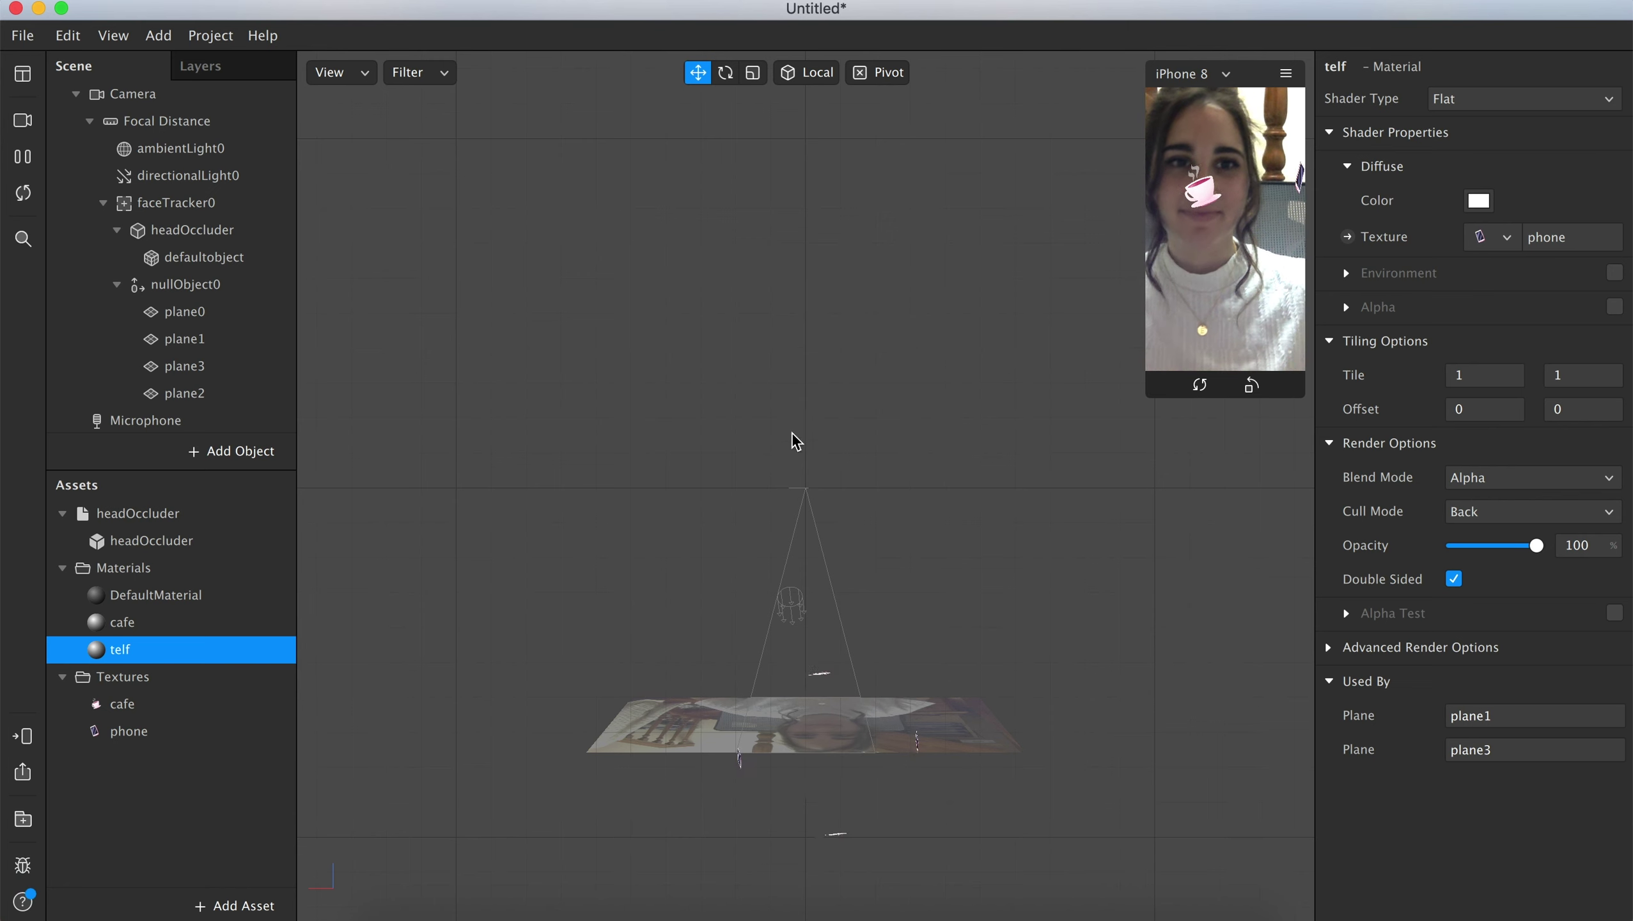
Step: Show the Patch Editor and add a Loop Animation patch to it
left_click(123, 41)
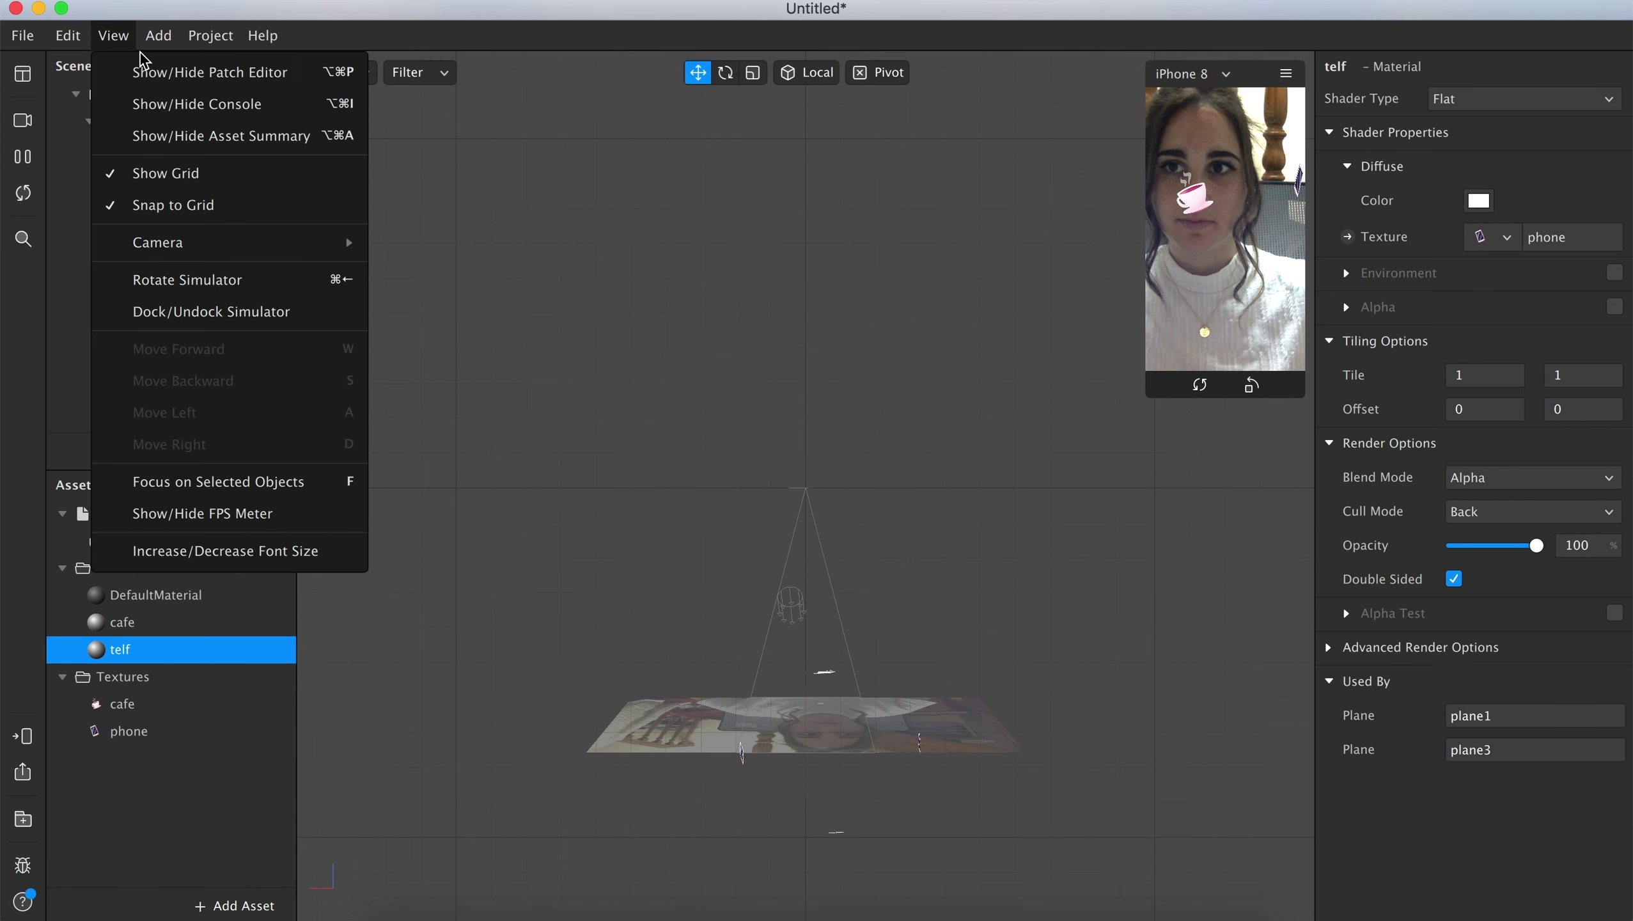
left_click(177, 73)
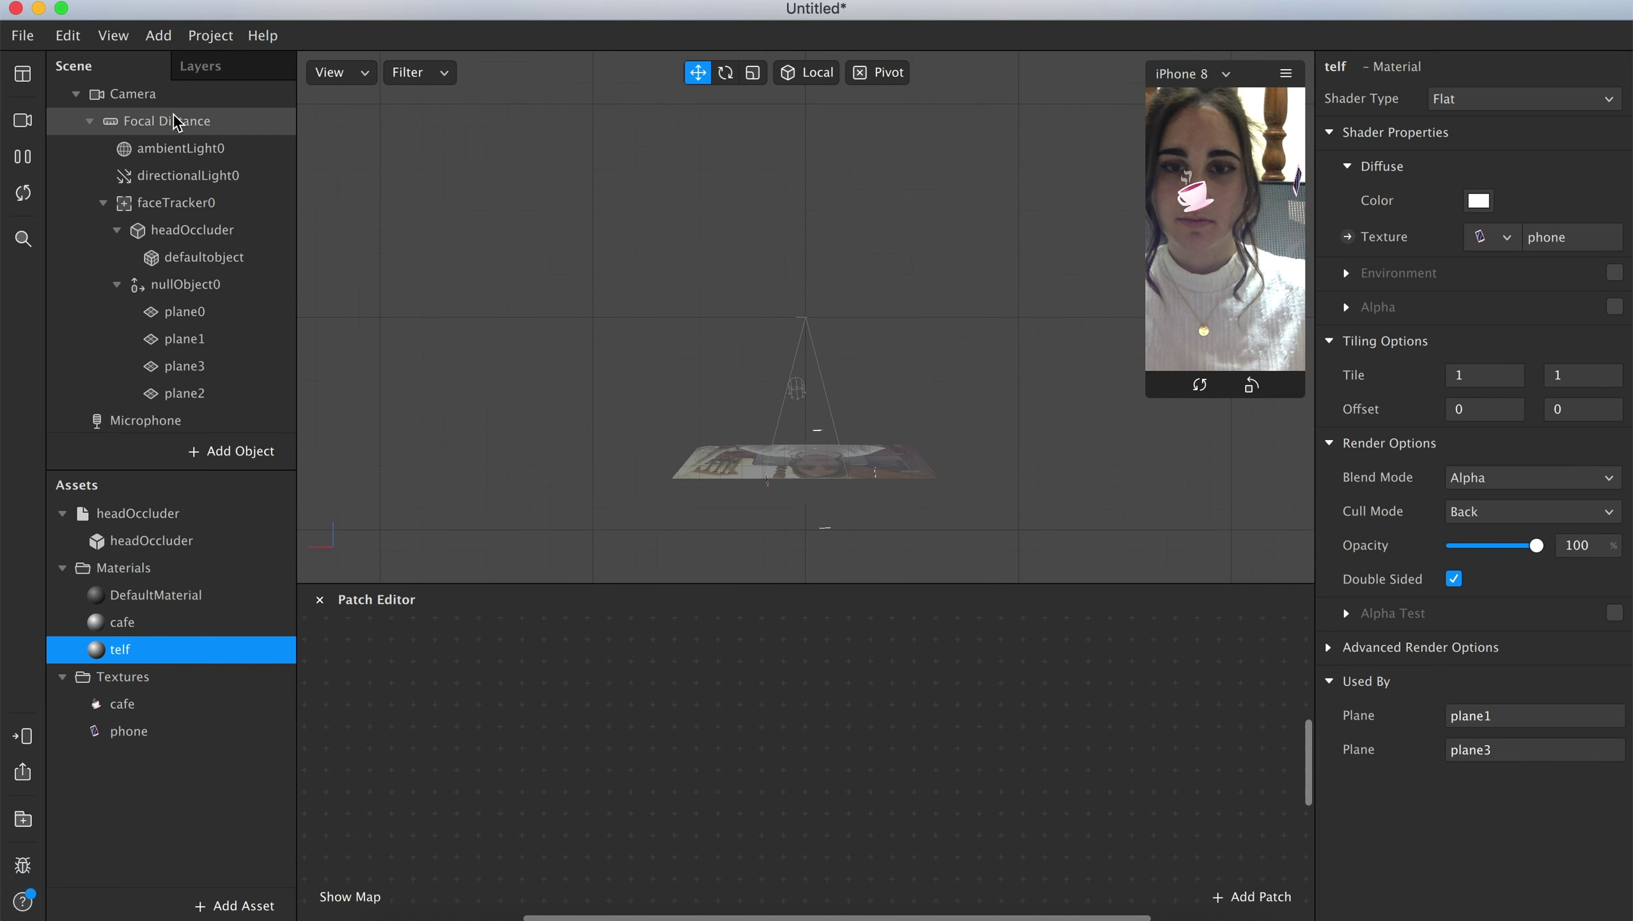
double_click(691, 701)
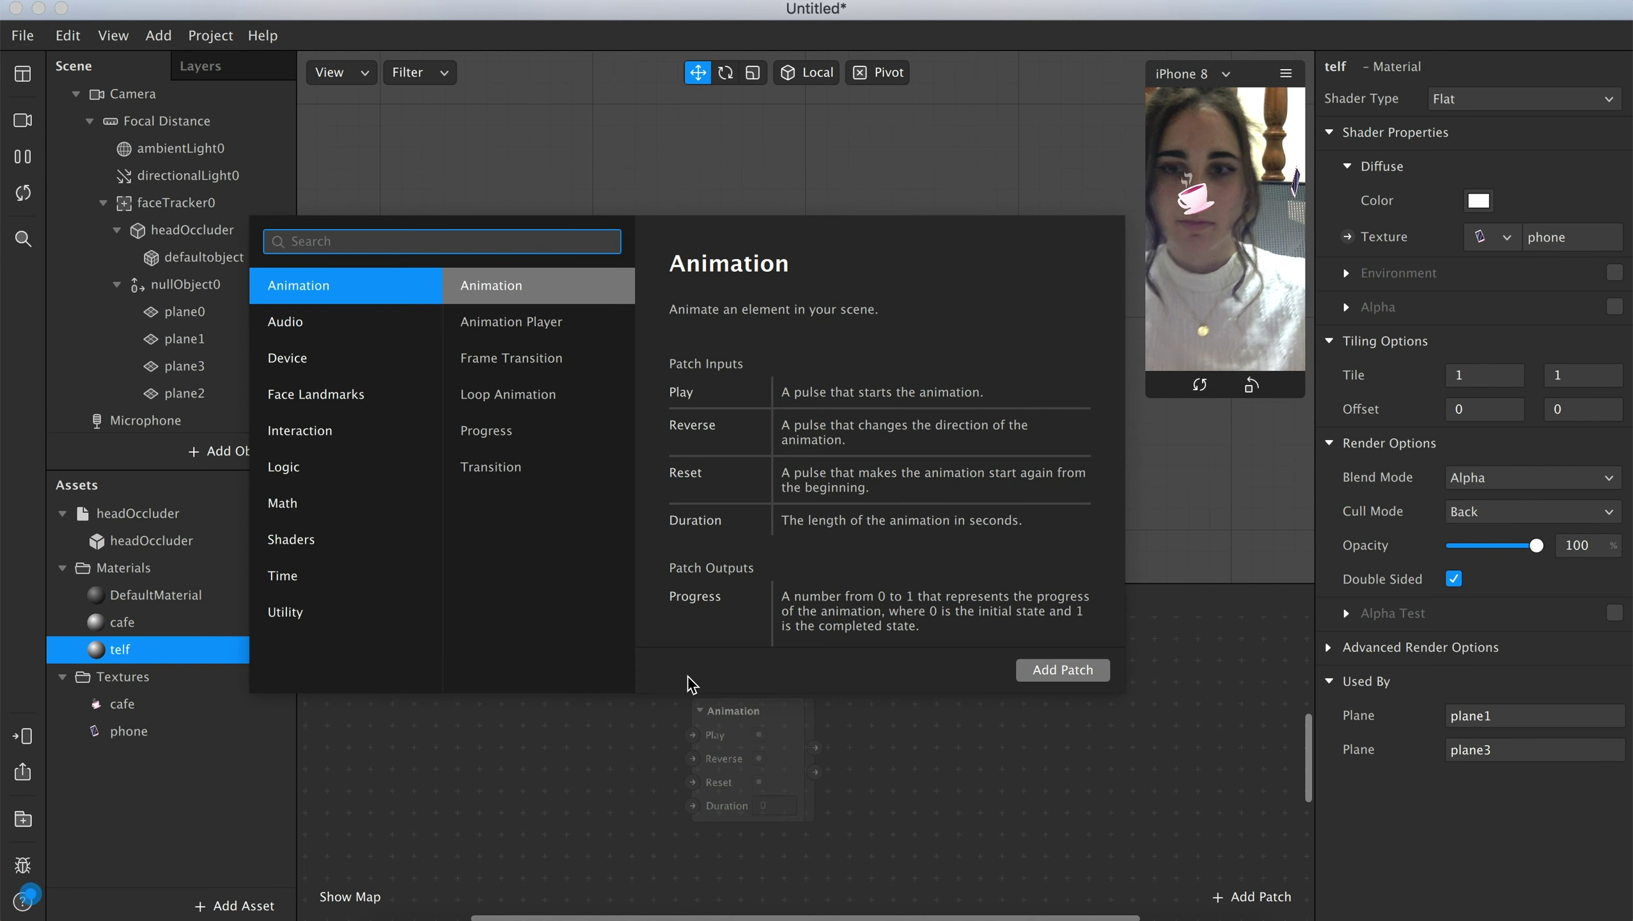
type("loo")
double_click(370, 328)
Step: Add a Transition patch and place it just to the right of the Loop Animation patch
double_click(791, 707)
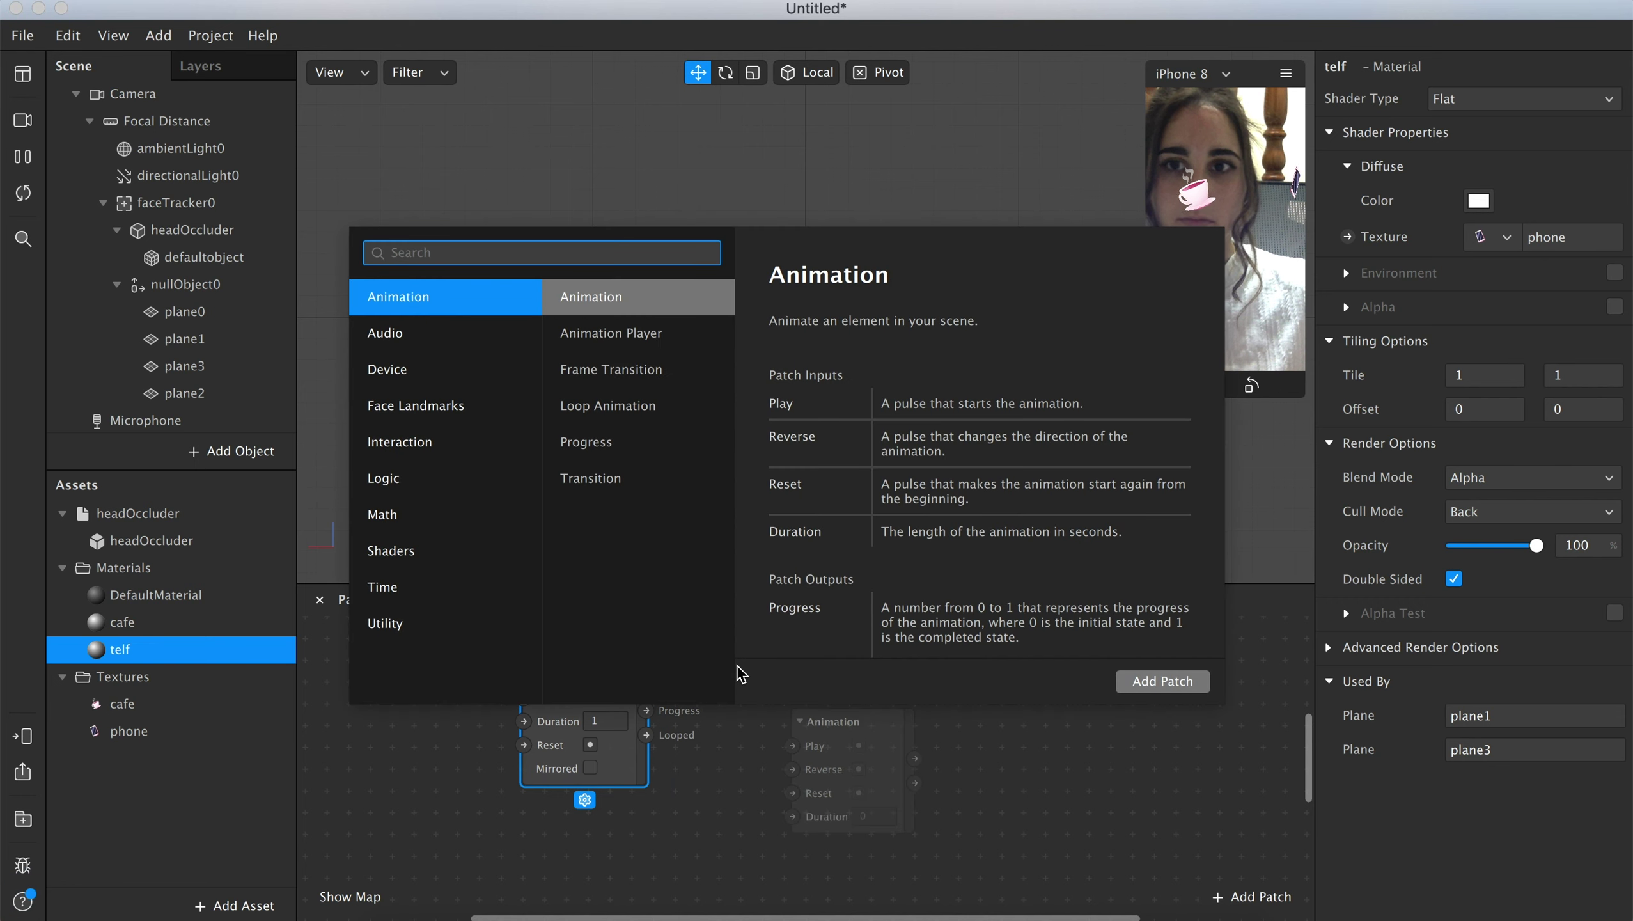
type("tr")
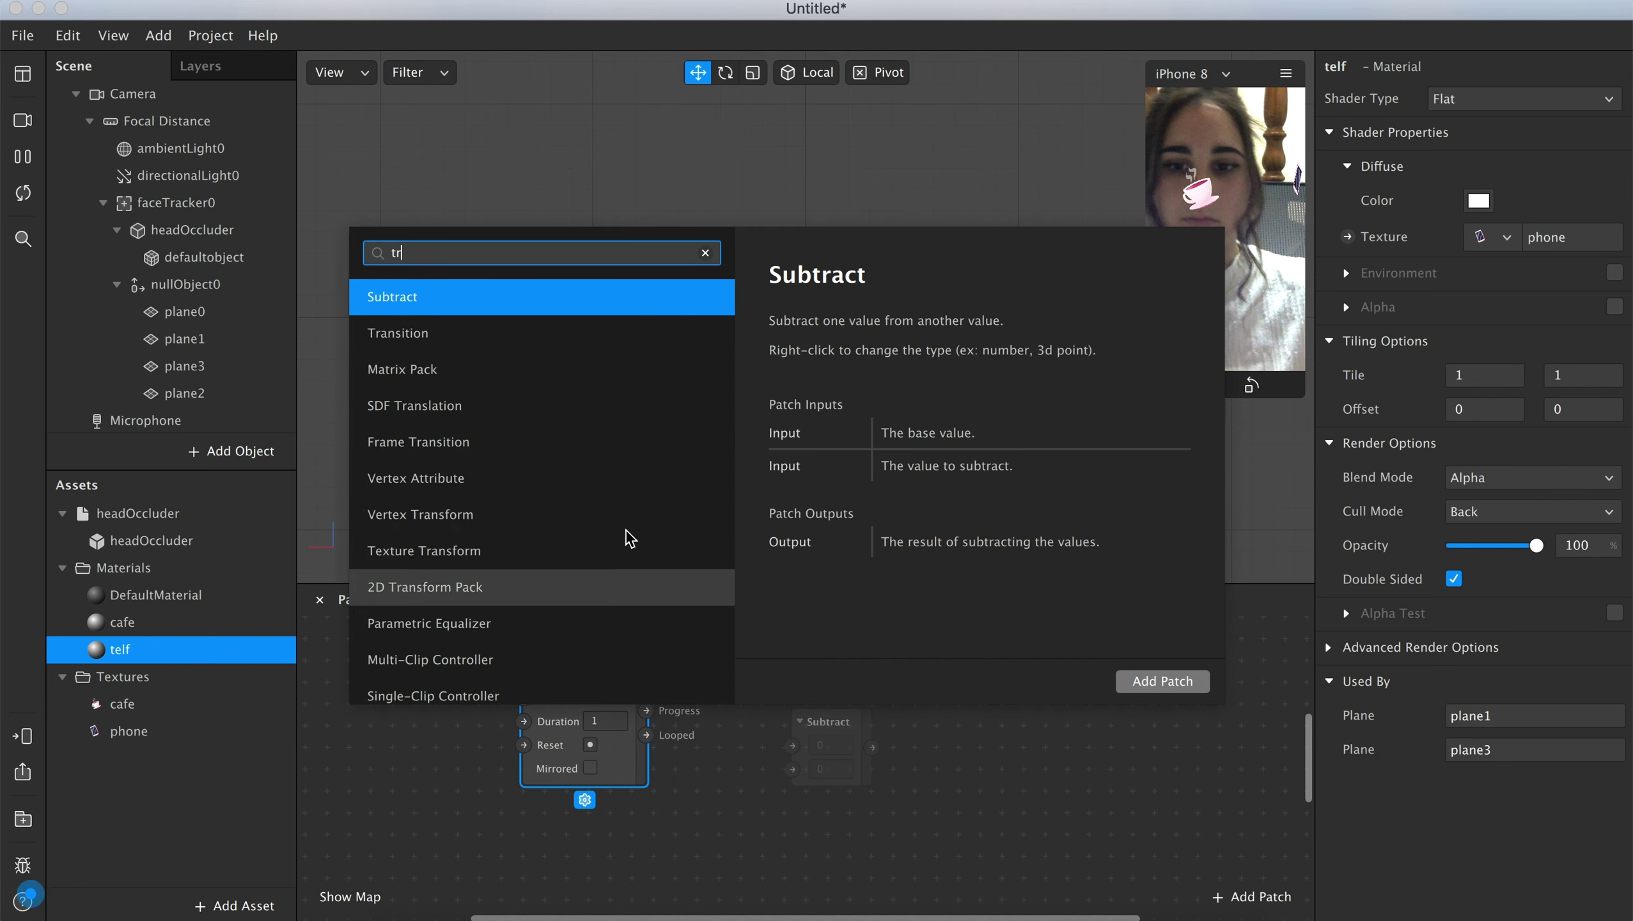
left_click(448, 333)
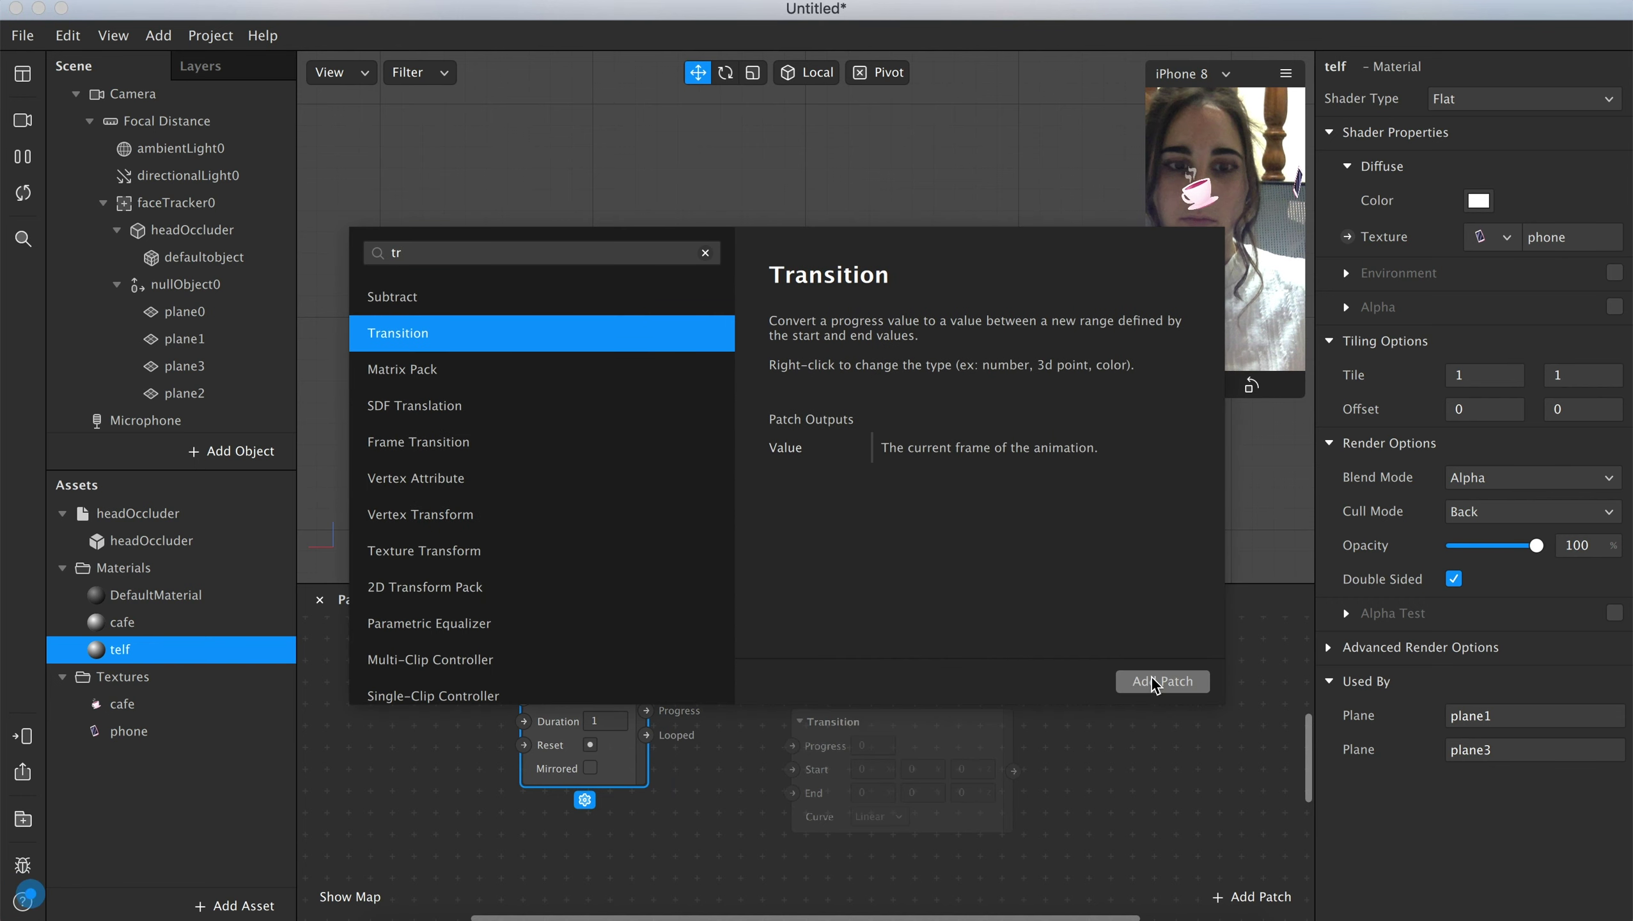
left_click(1159, 681)
left_click_drag(909, 719, 857, 693)
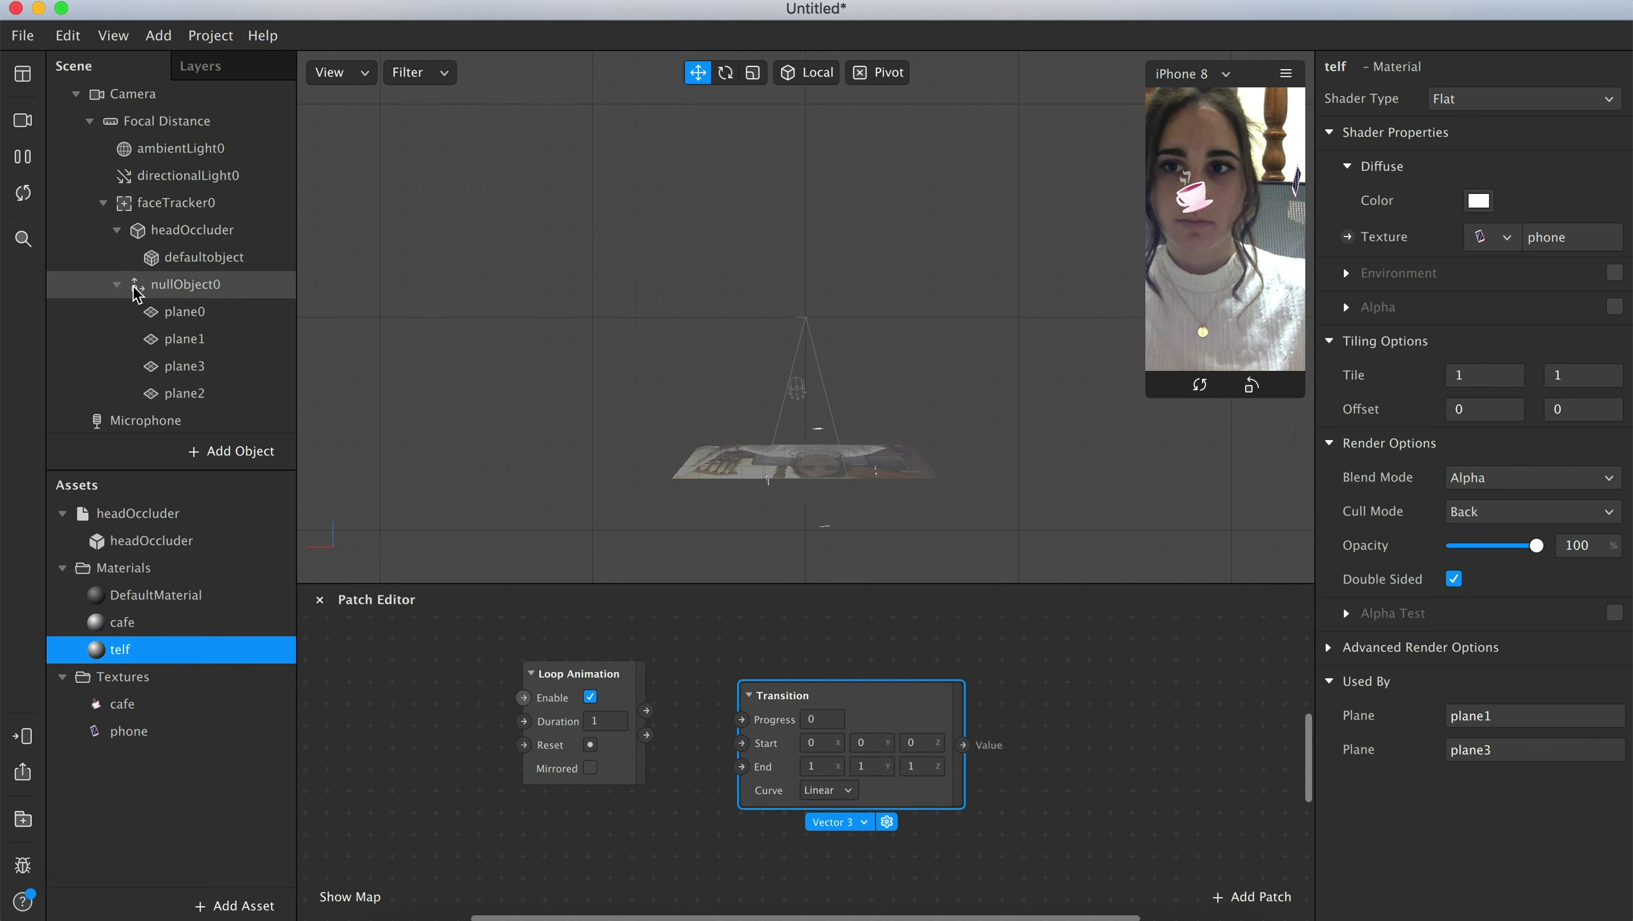
Step: Create a 3D Rotation patch for nullObject0 and place it to the right of the Transition patch
left_click(171, 291)
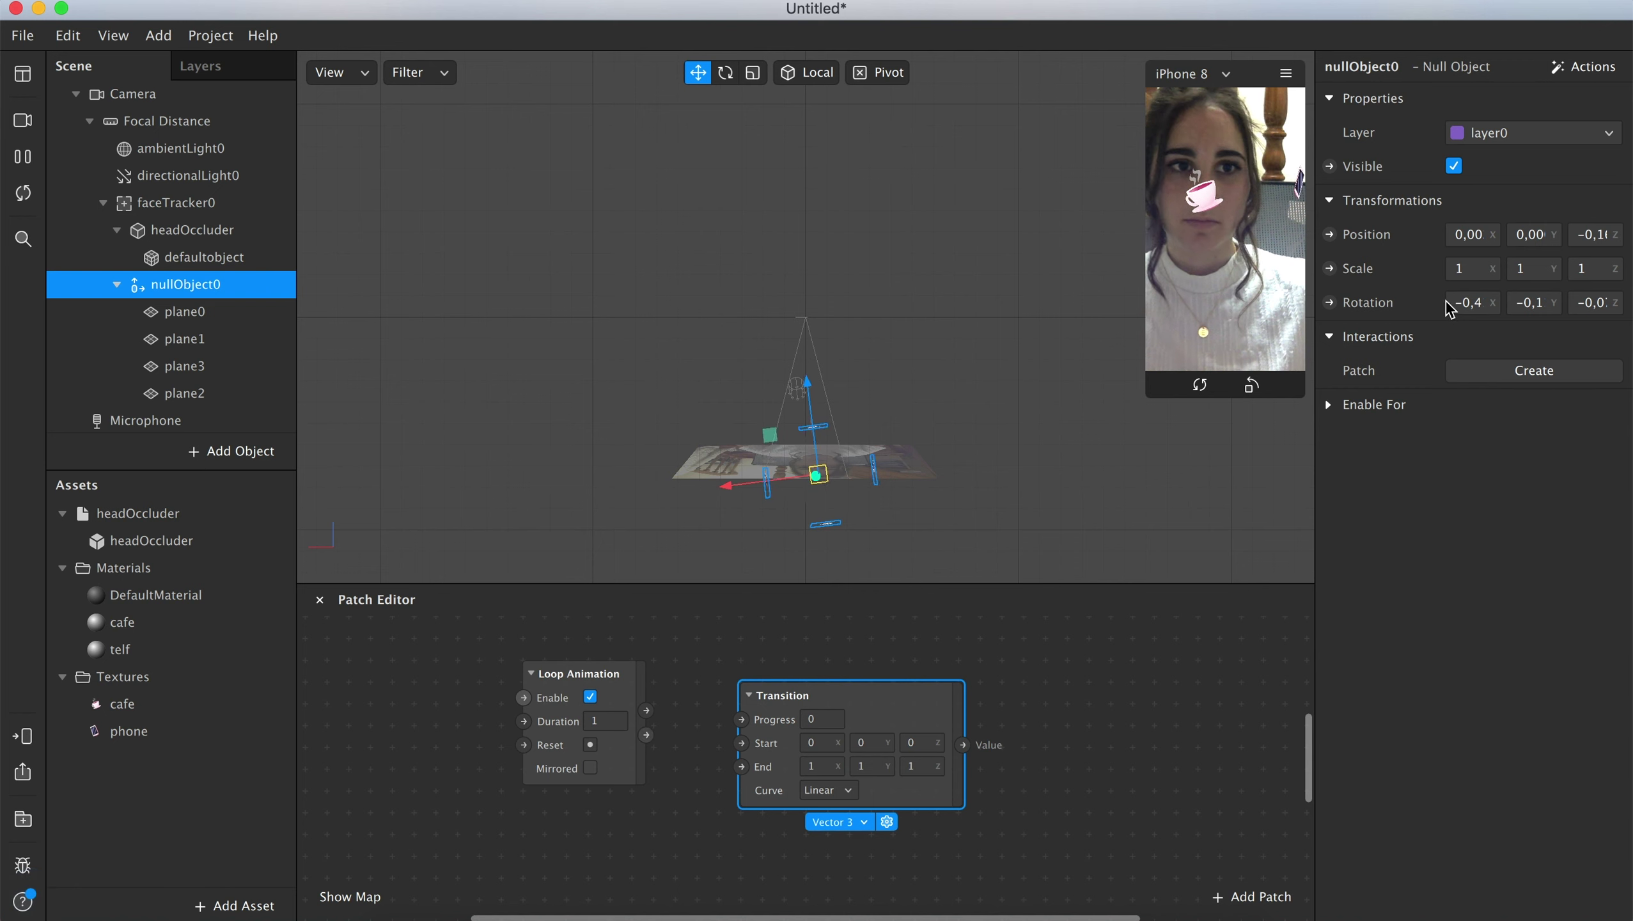
left_click(1329, 302)
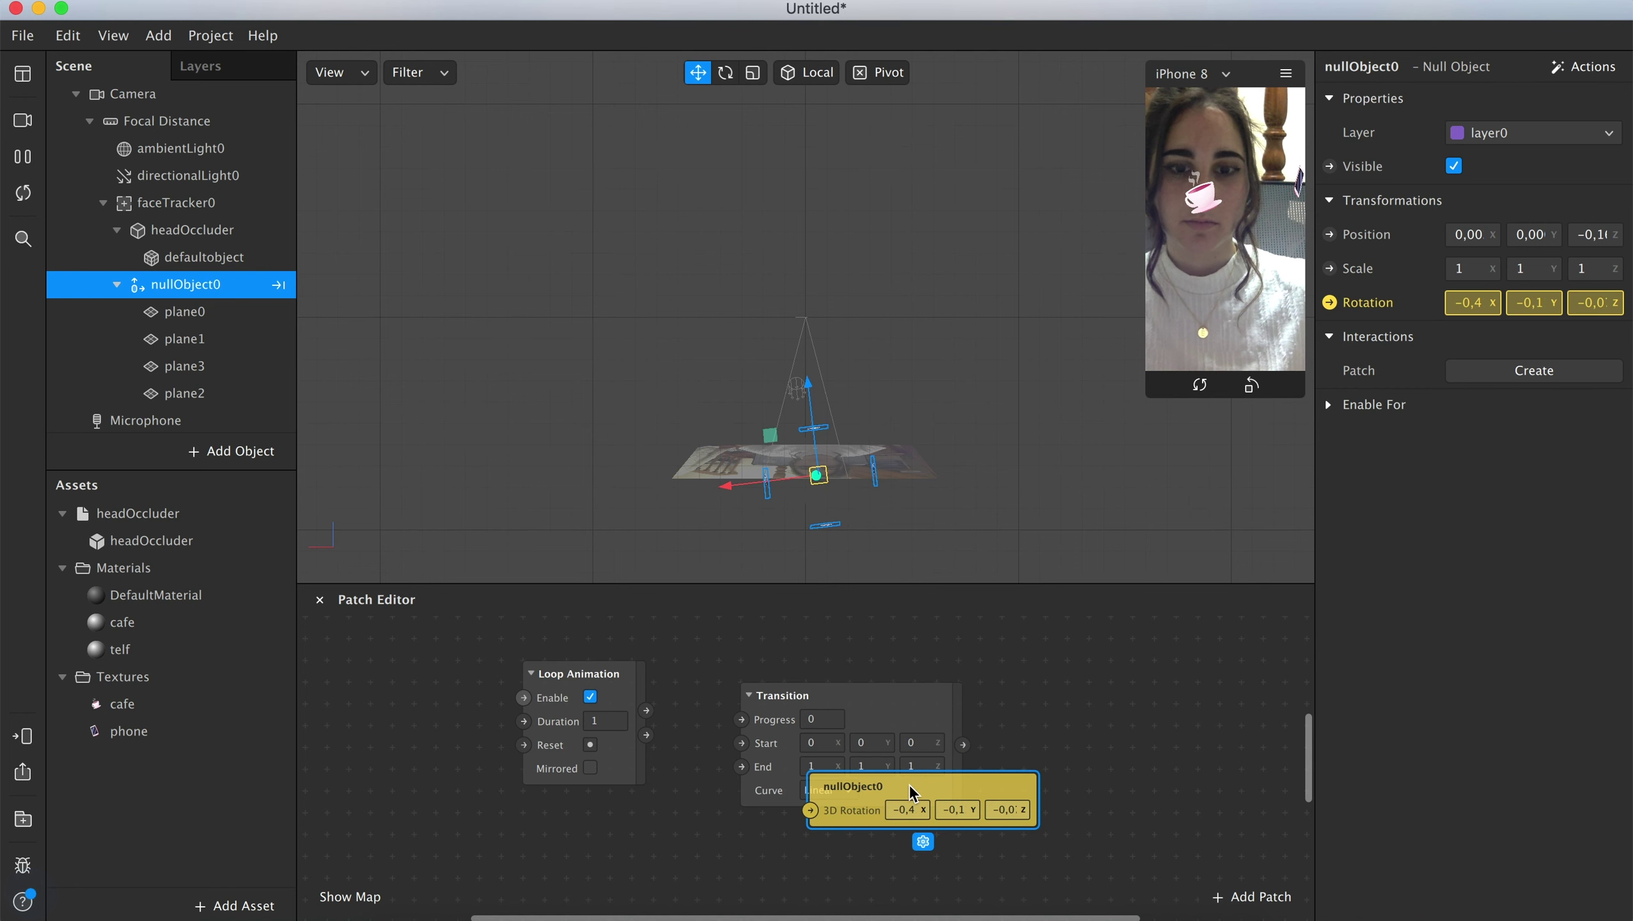
left_click_drag(911, 792, 1150, 705)
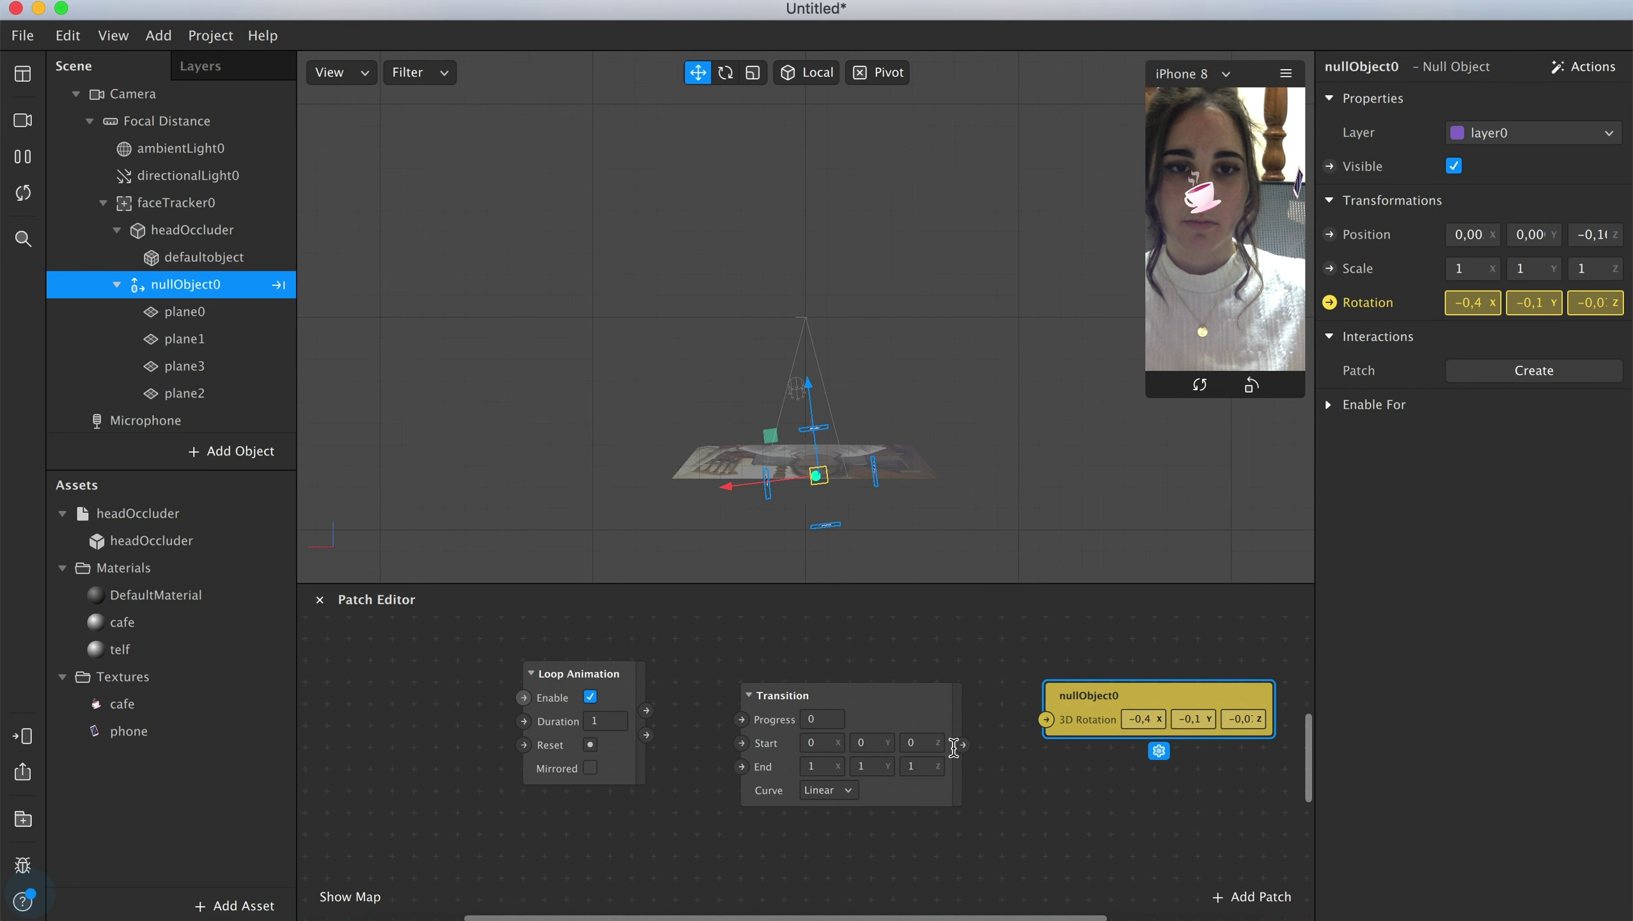
Step: Set the Transition patch's End Y value to 360
left_click(879, 766)
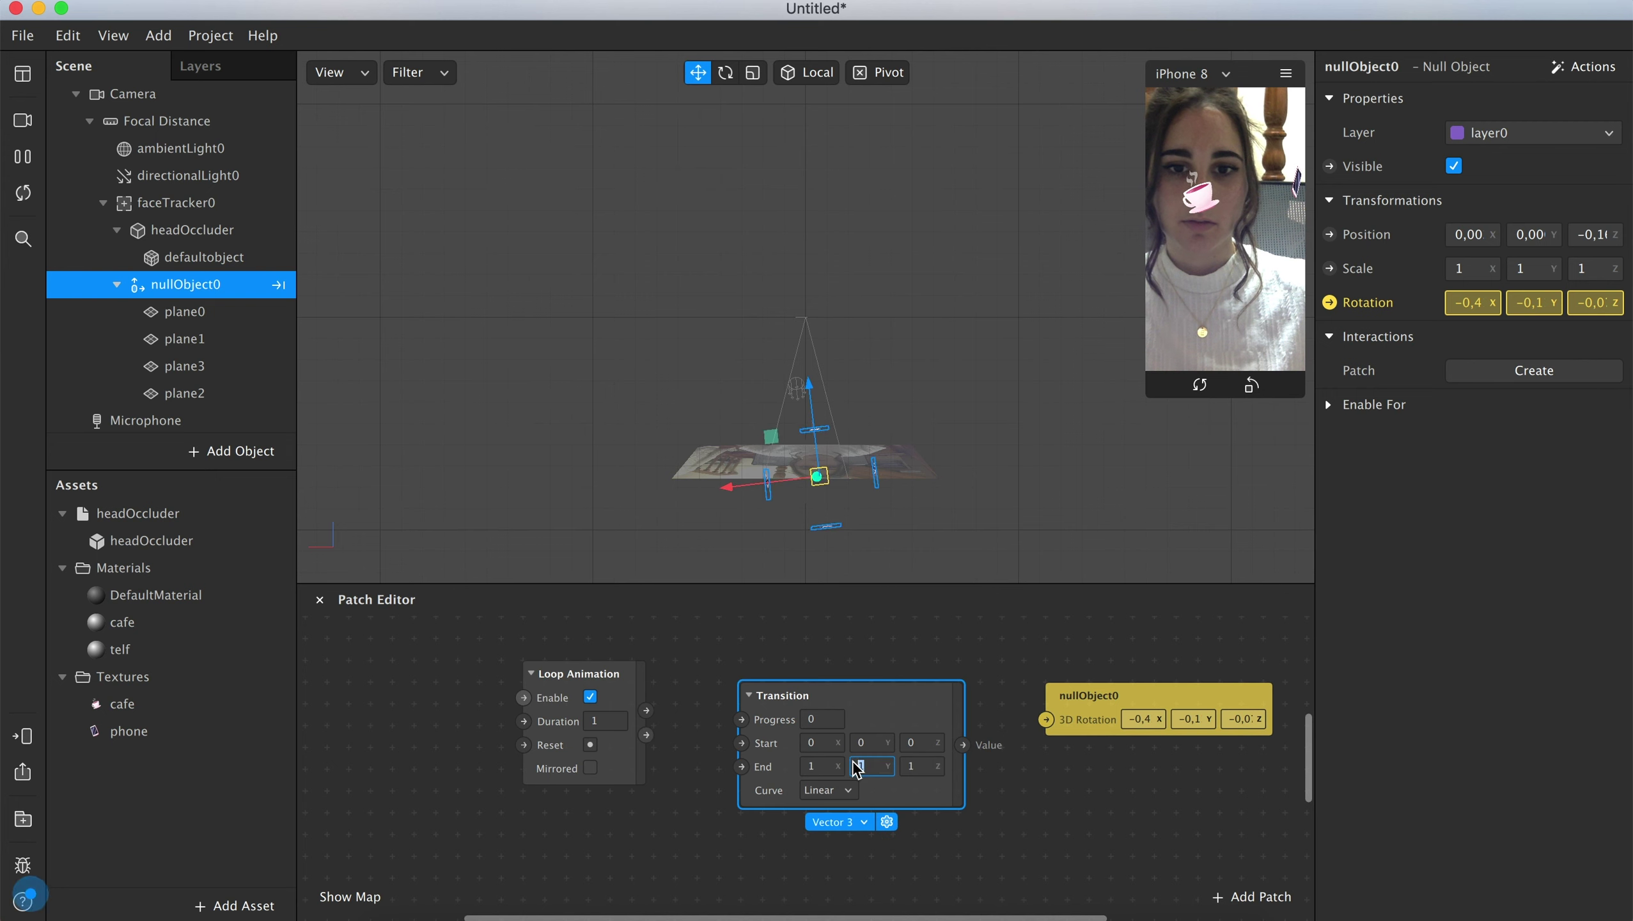
type("360")
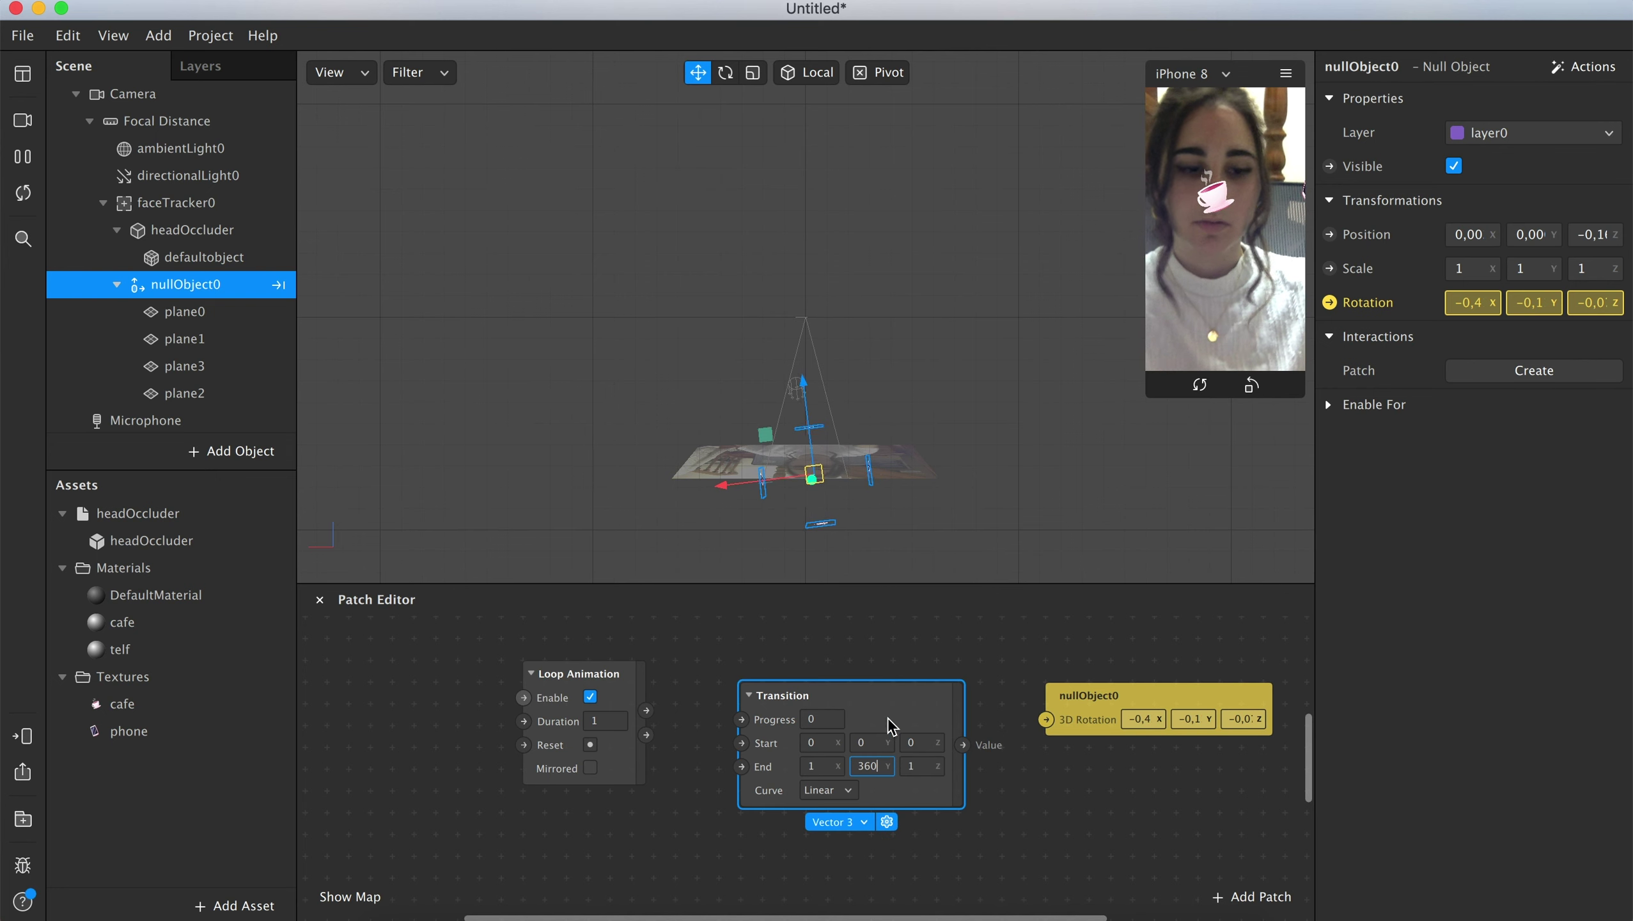
key("Return")
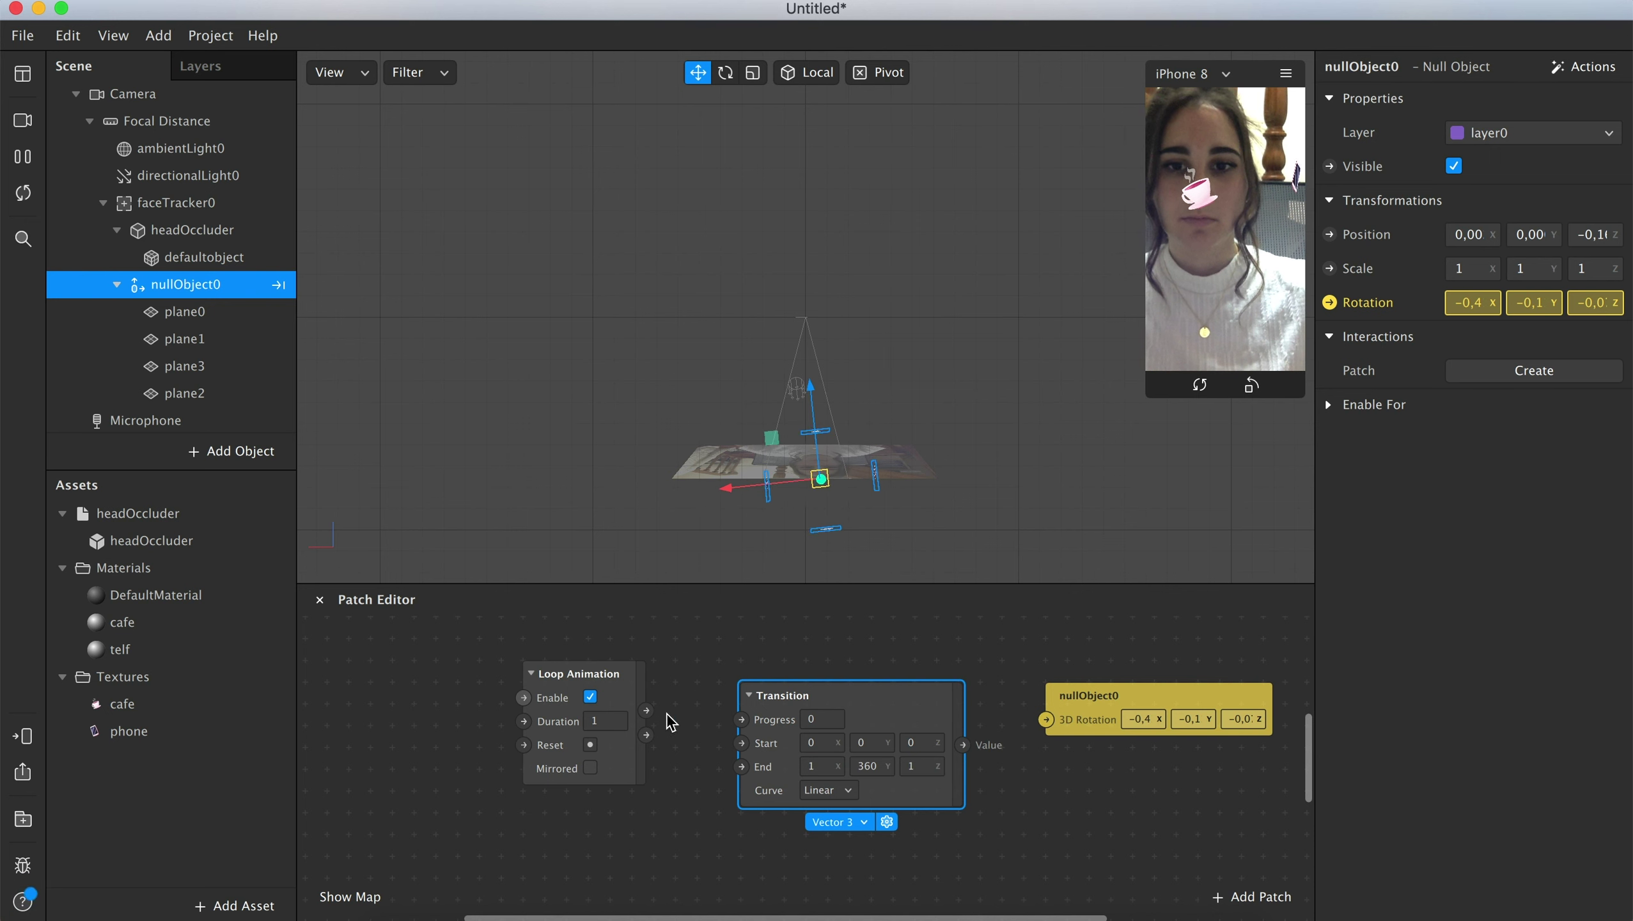
Step: Connect Loop Animation's Progress to the Transition and its Value to nullObject0's 3D Rotation, and set the loop duration to 4
left_click_drag(647, 709, 742, 720)
left_click_drag(962, 746, 1042, 720)
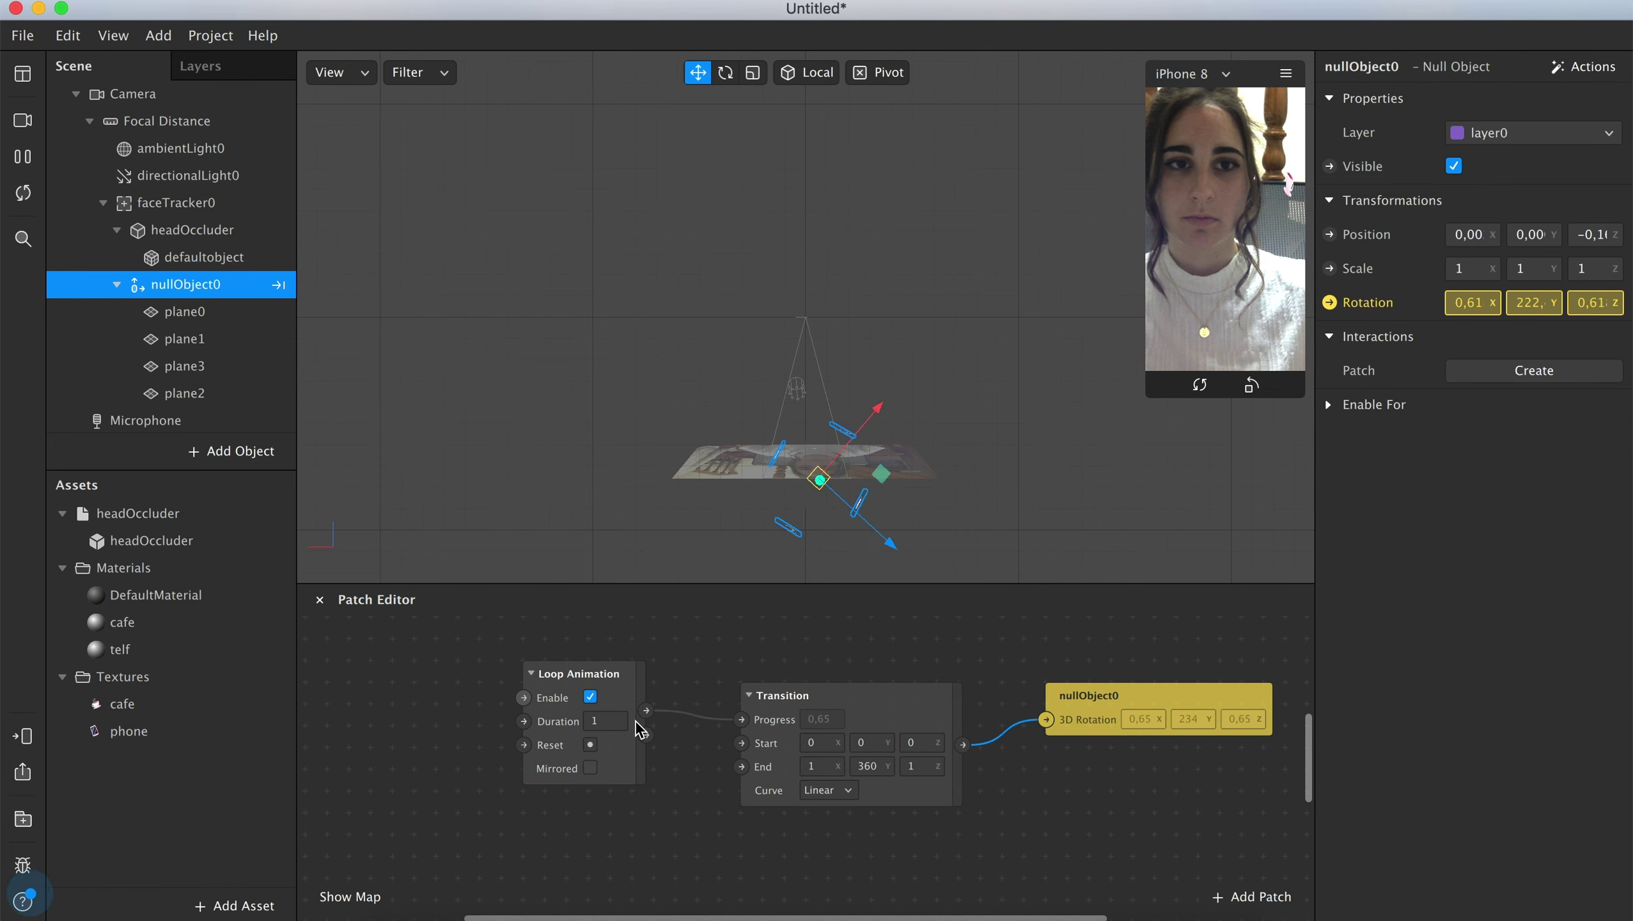
left_click(580, 716)
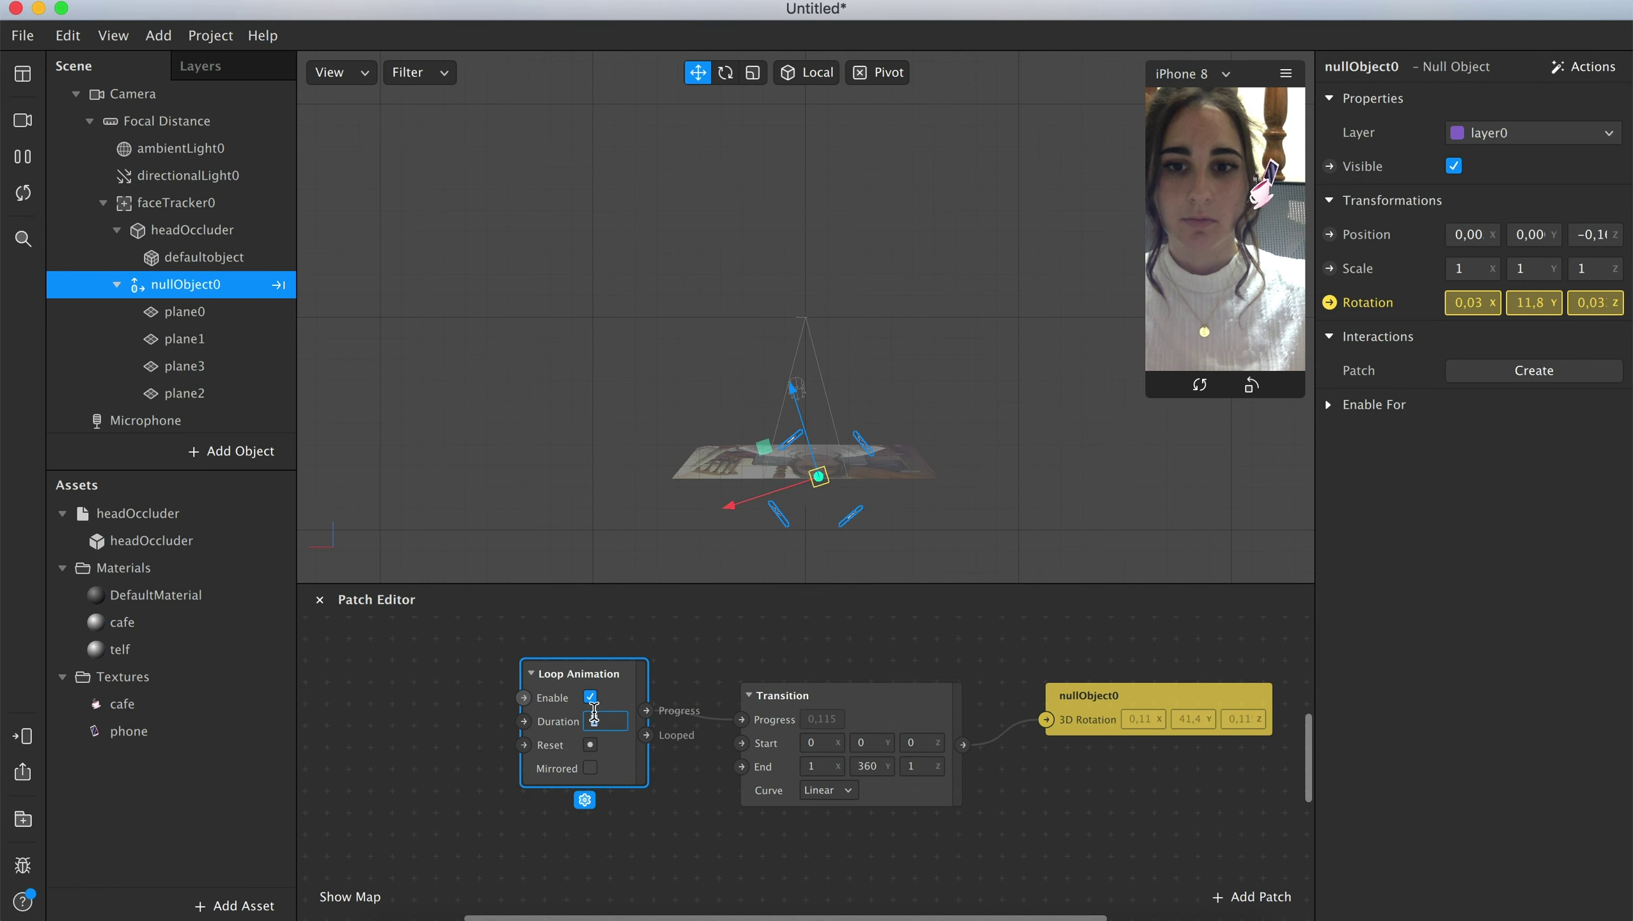
type("4")
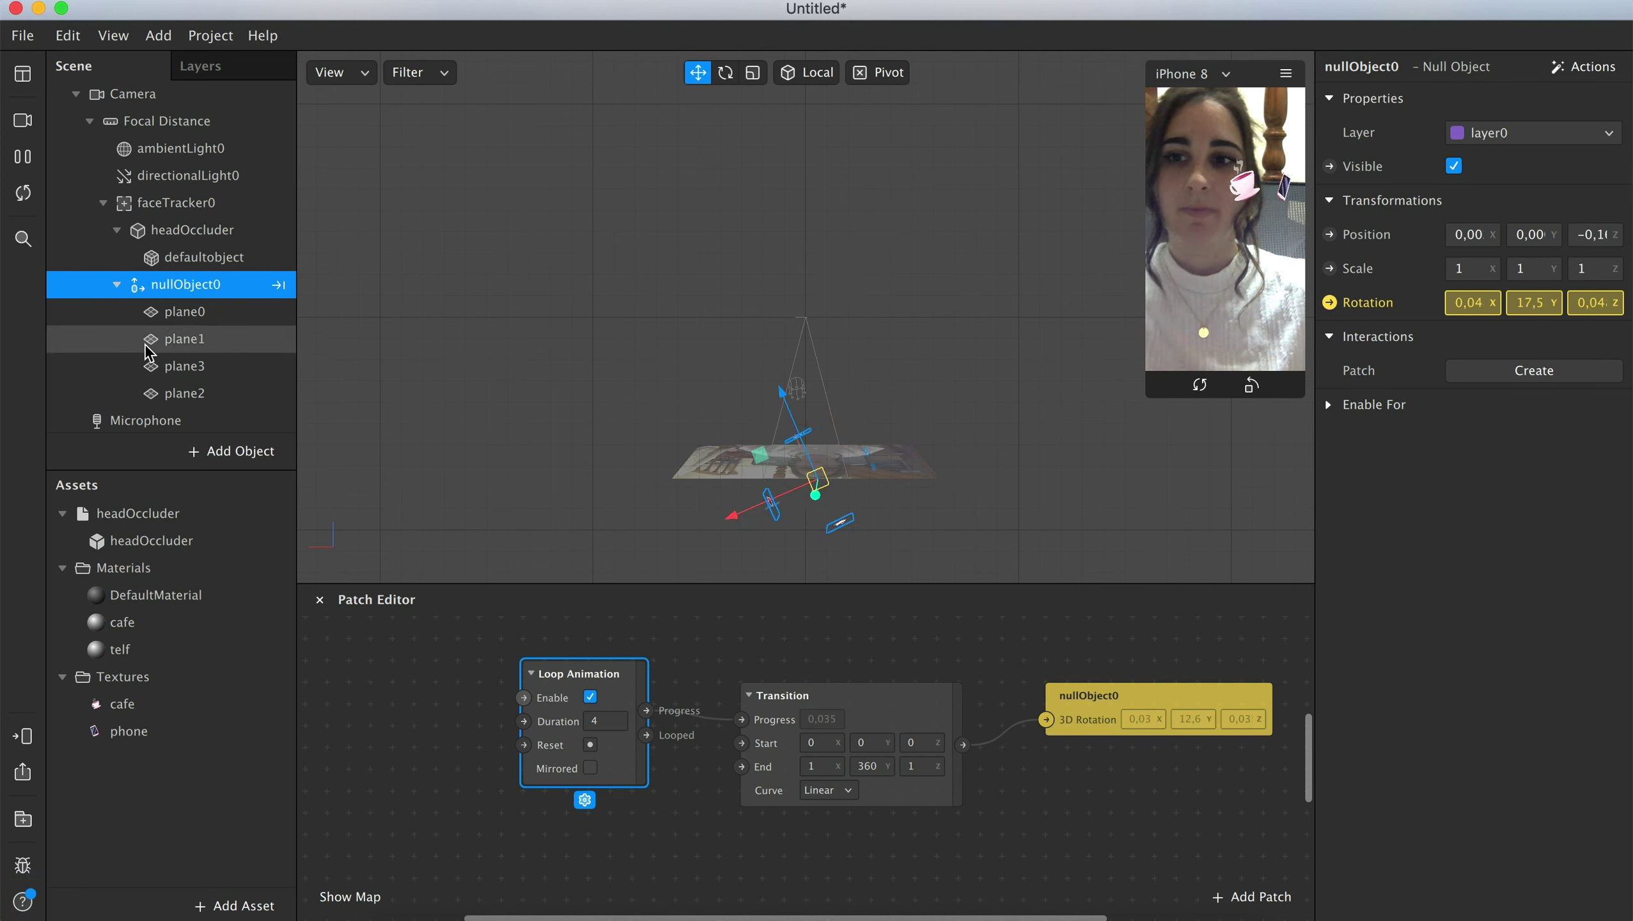
Step: Scale the head occluder's defaultobject mesh up uniformly to about 1.10 on all axes
left_click(179, 264)
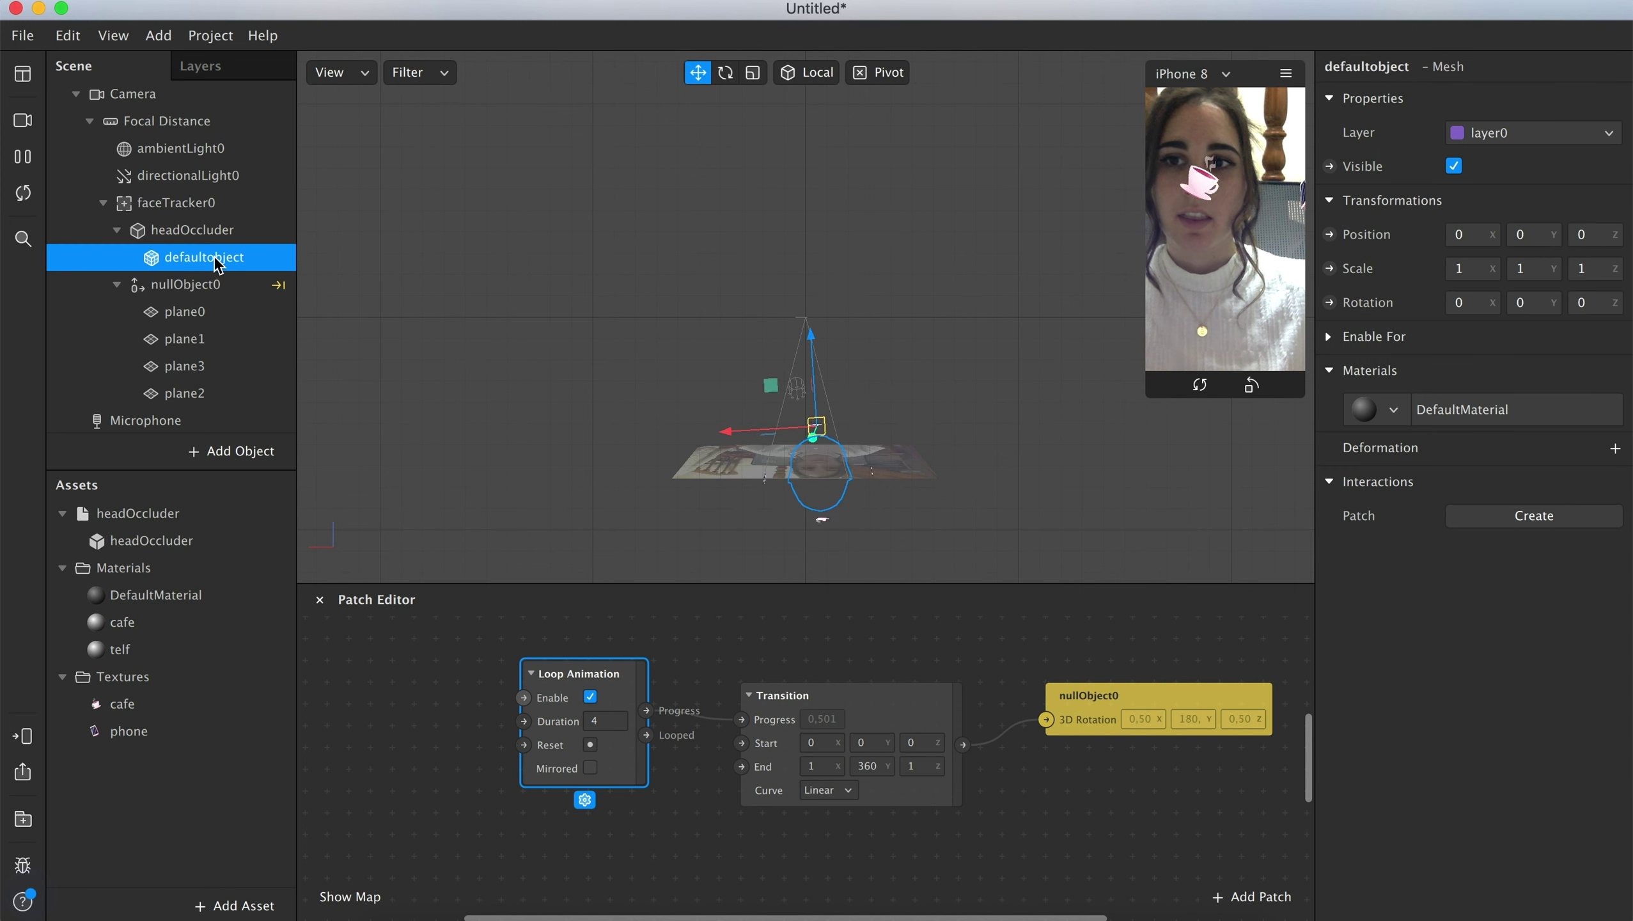
left_click(752, 73)
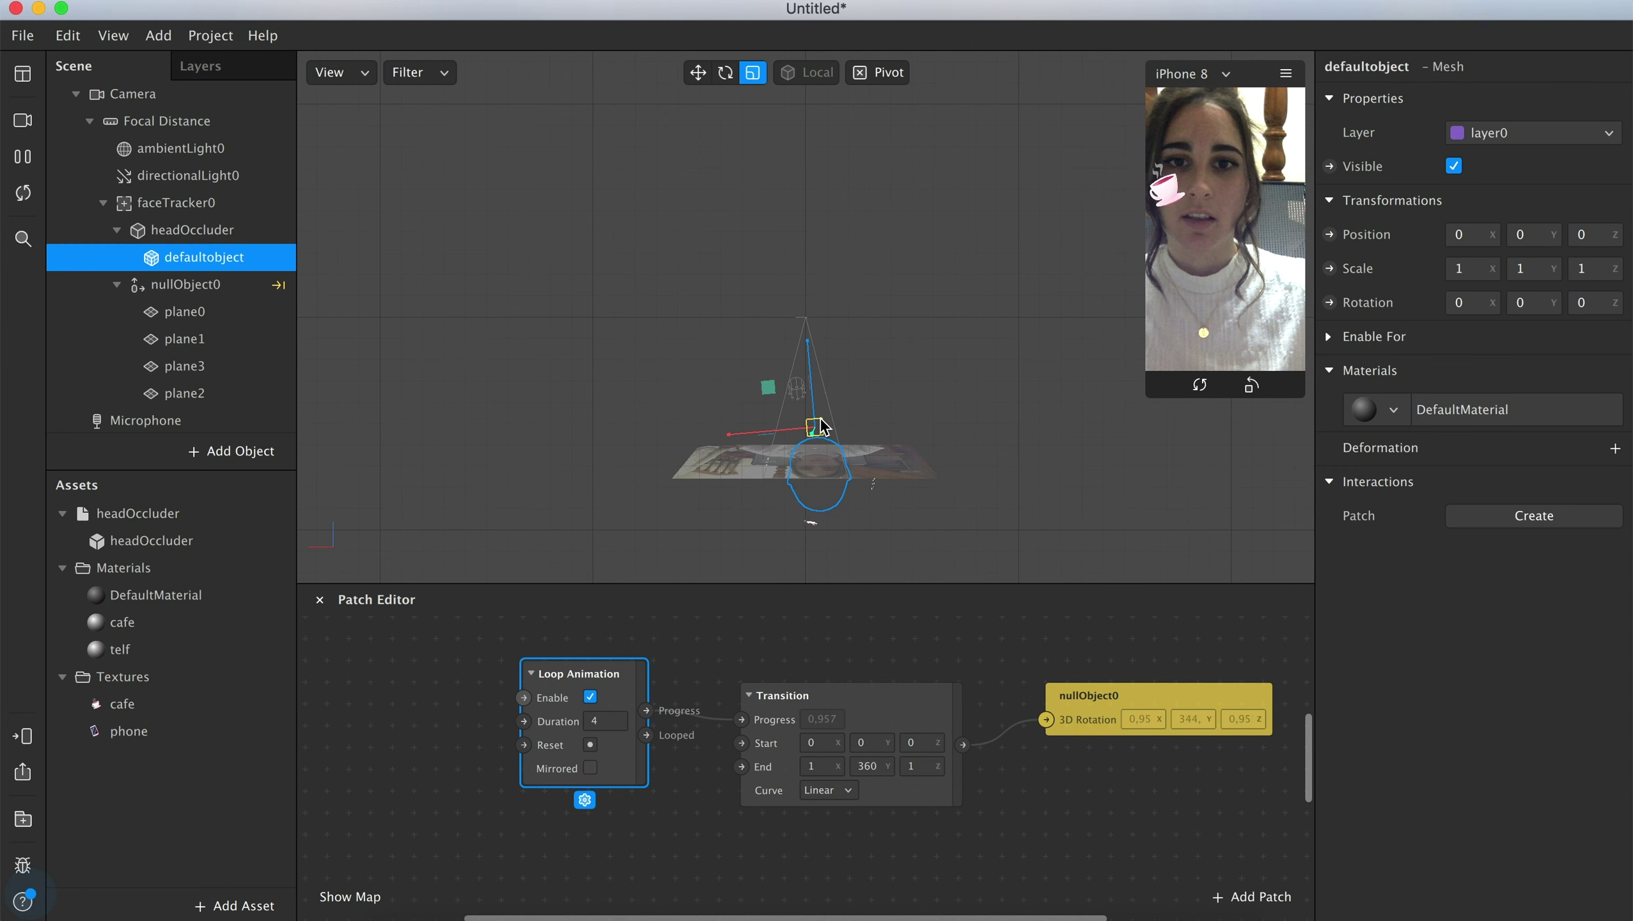
left_click_drag(822, 433, 839, 425)
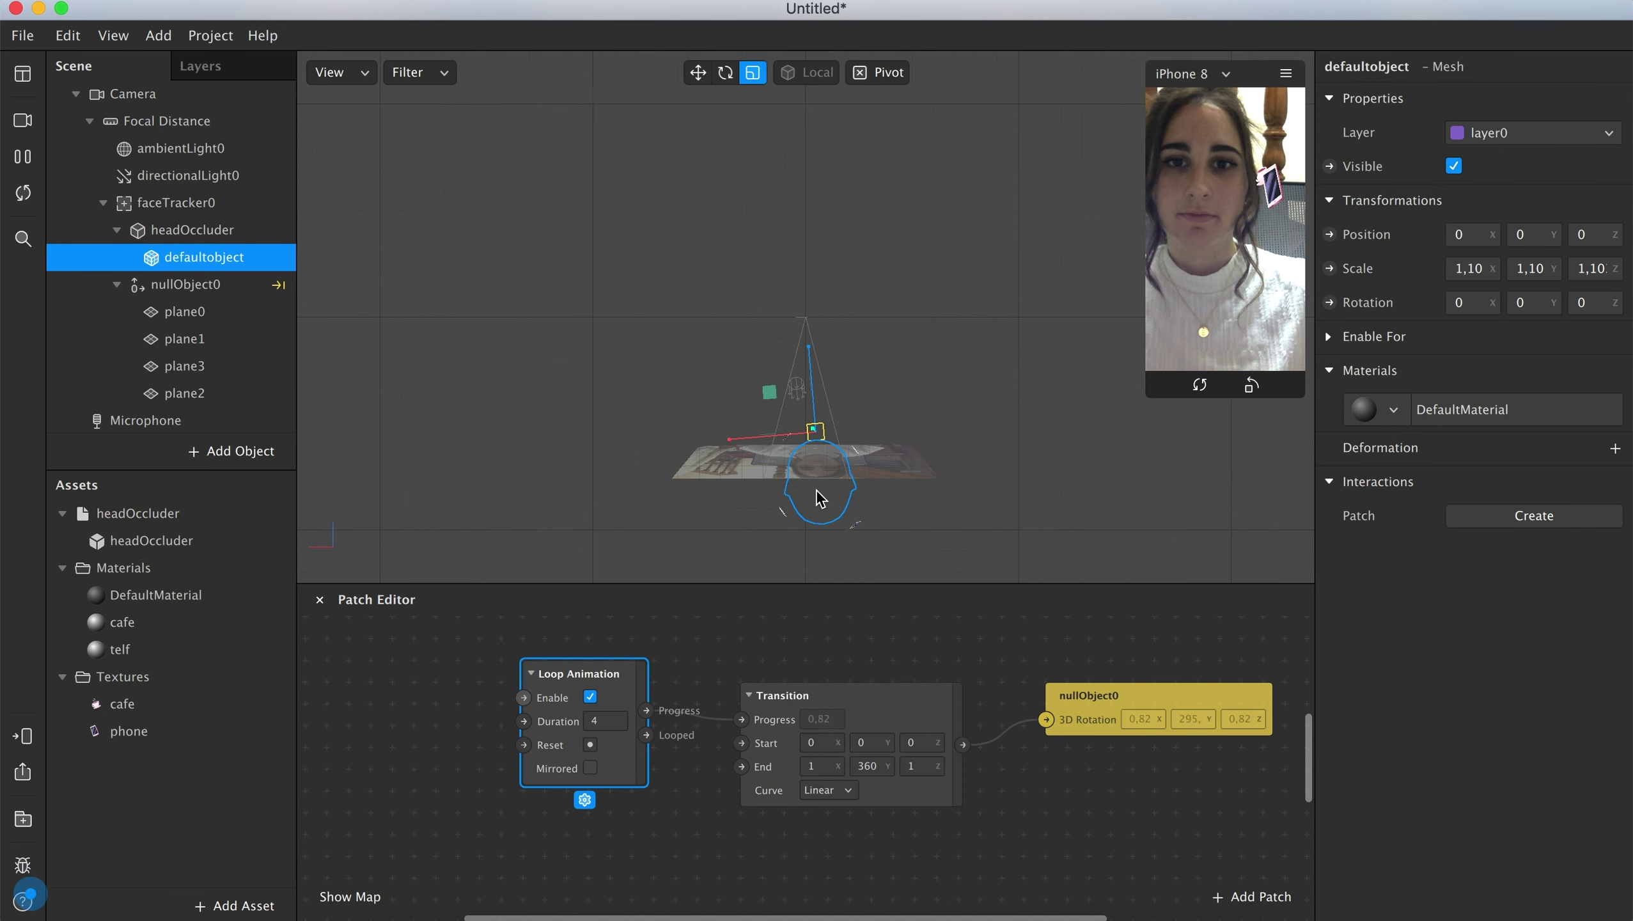
Step: Switch the viewport to the Front view and move the defaultobject mesh slightly down over the face
left_click(355, 77)
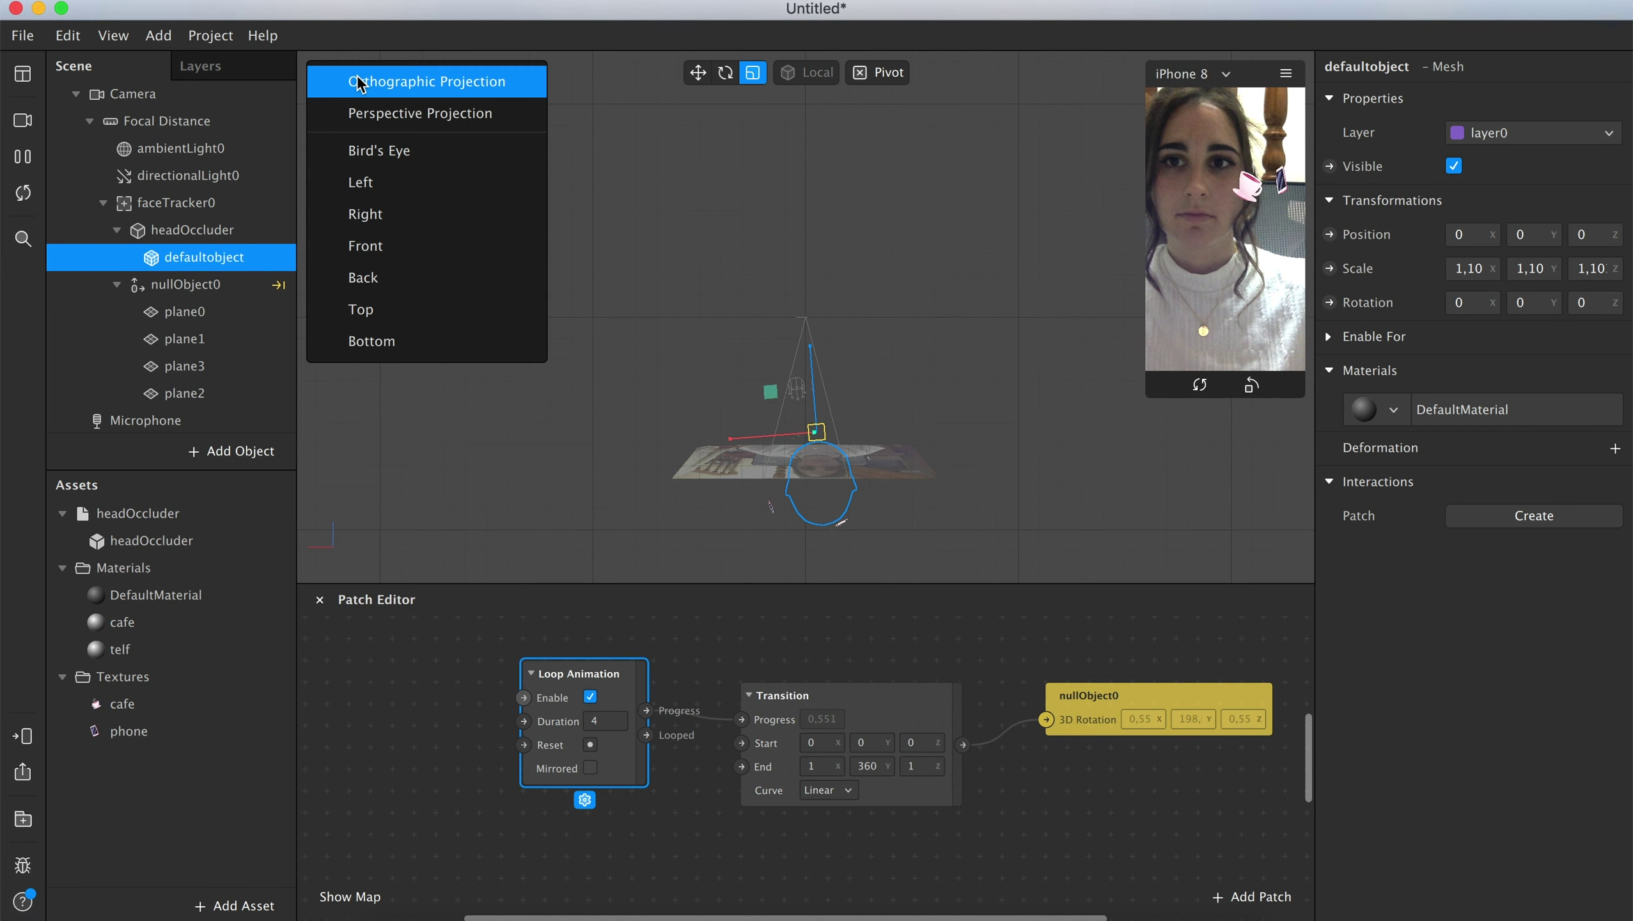
left_click(364, 245)
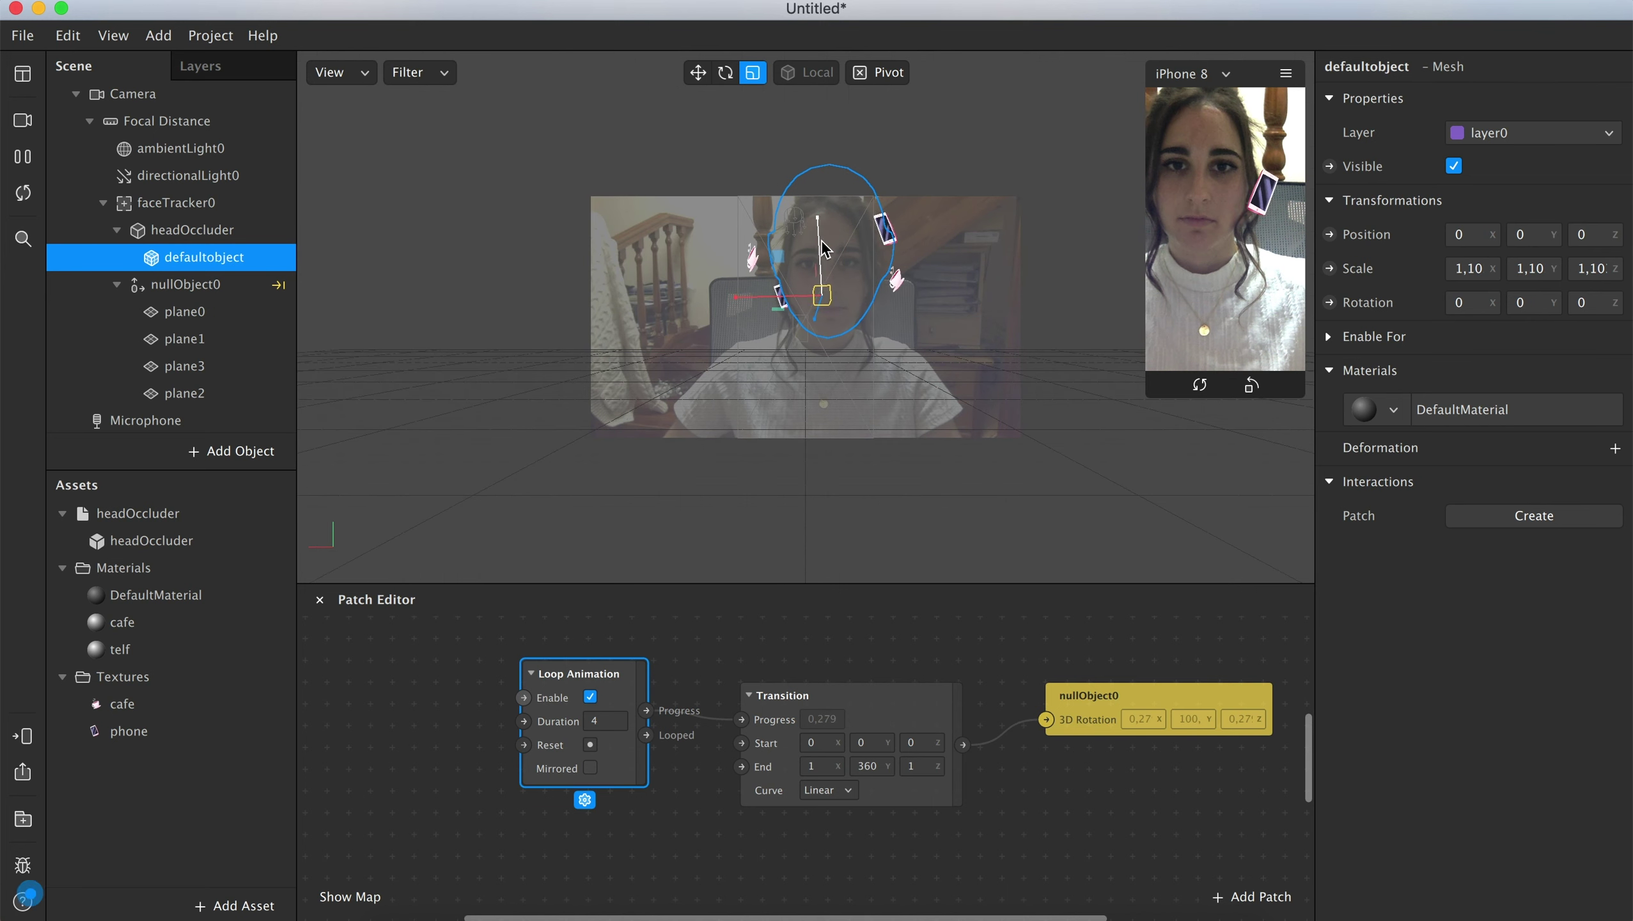
left_click(697, 72)
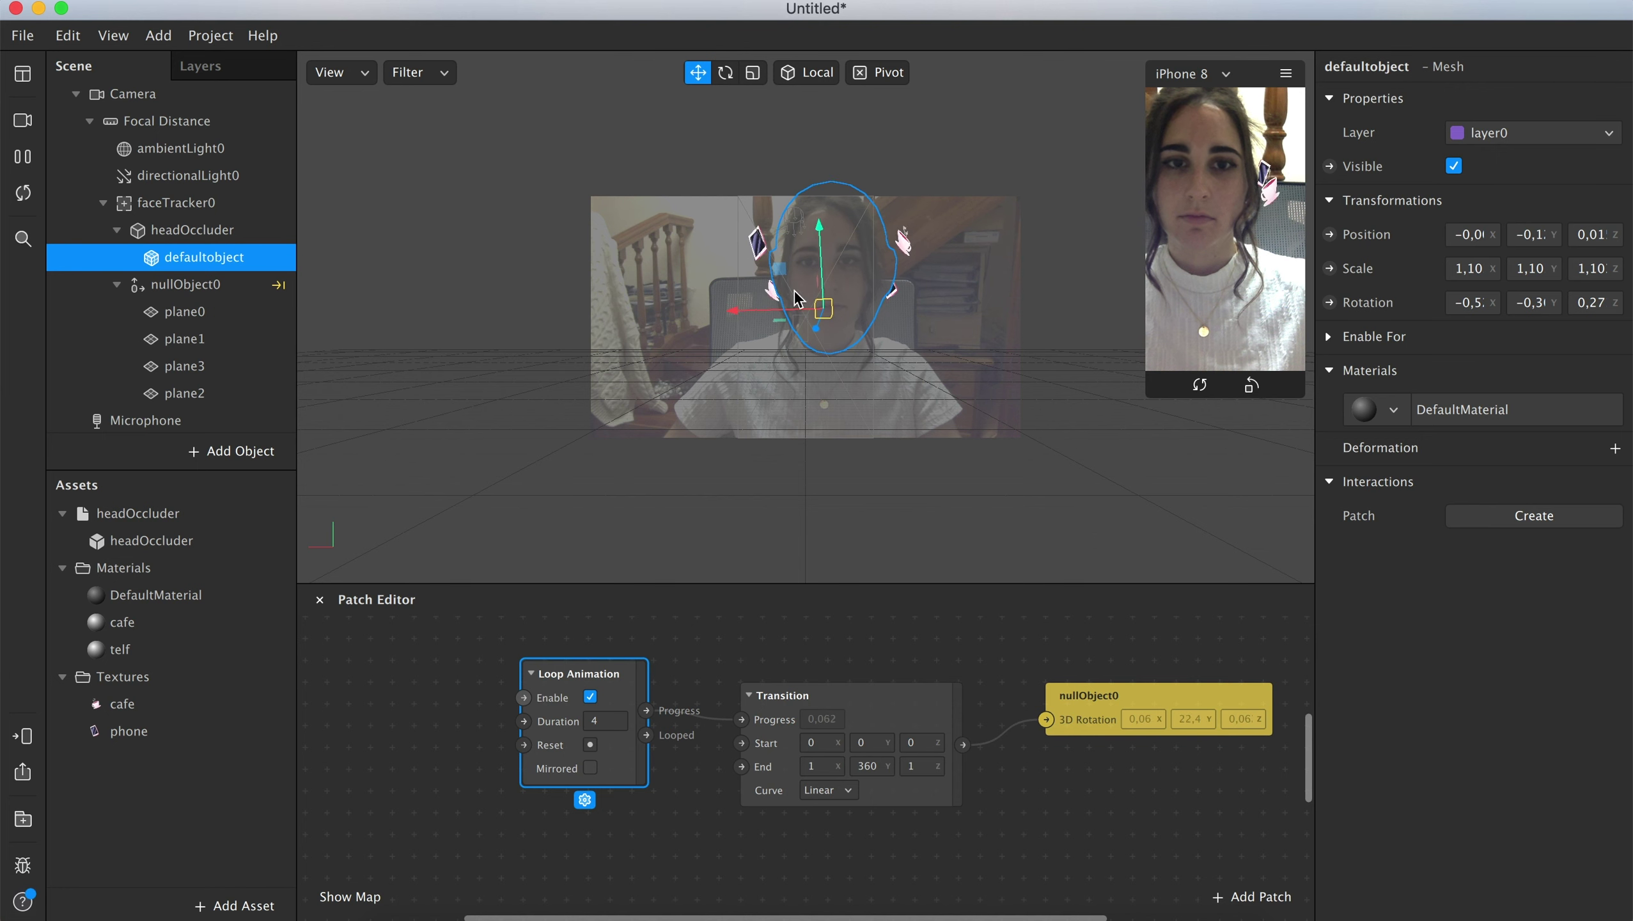
Step: Narrow the defaultobject mesh to an X scale of about 1.02 and enlarge the iPhone 8 preview
left_click(749, 73)
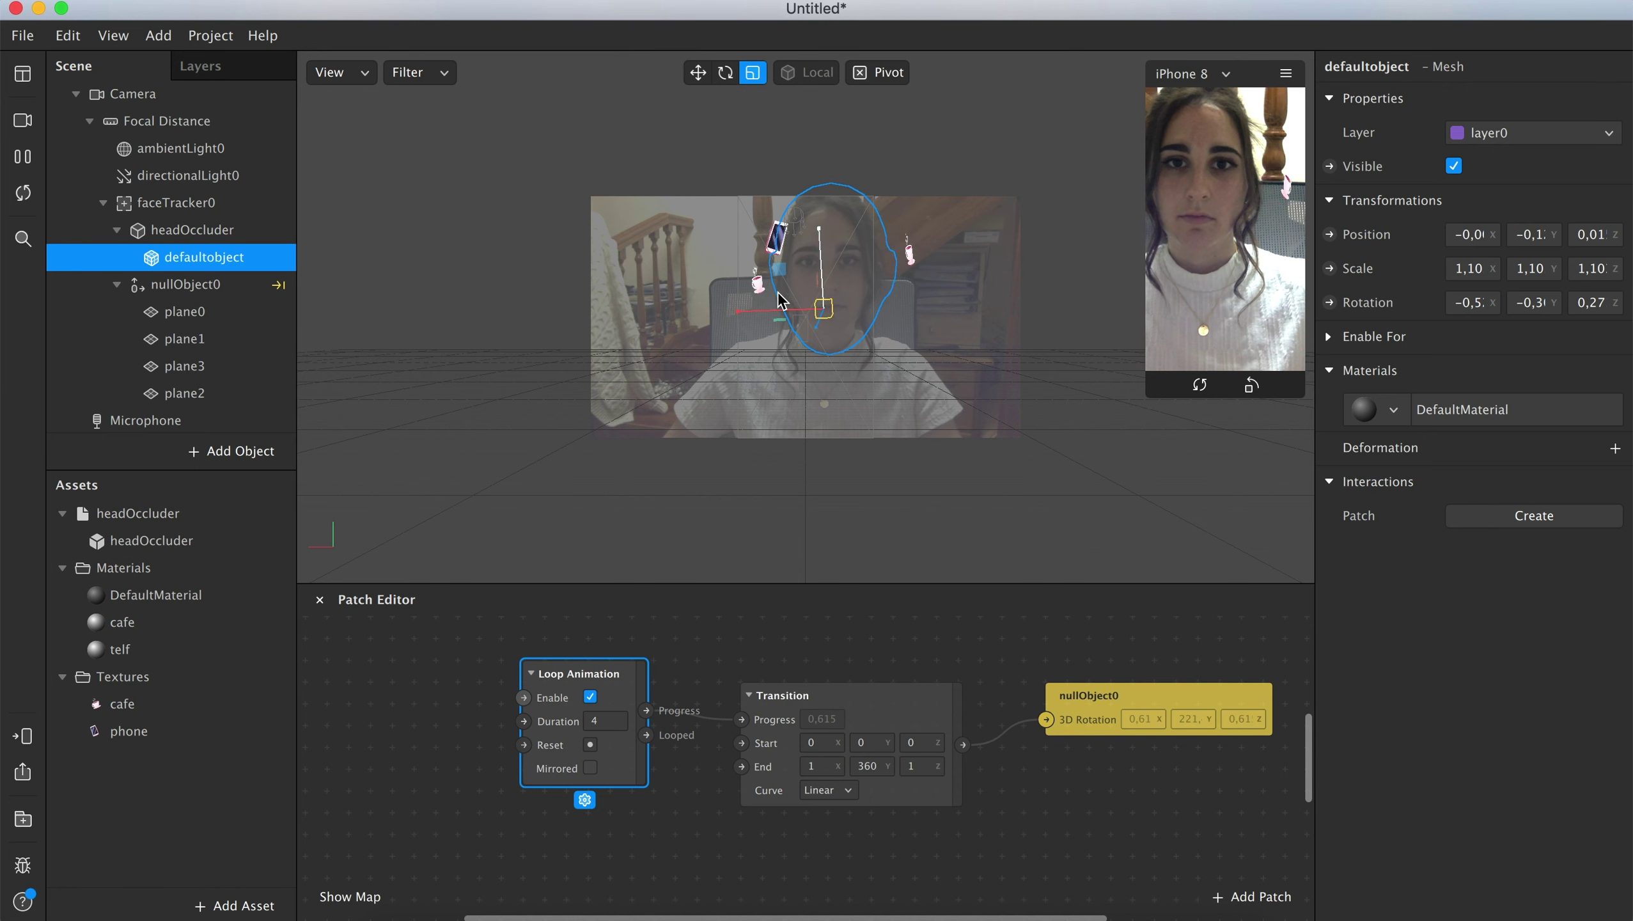
left_click_drag(745, 310, 748, 310)
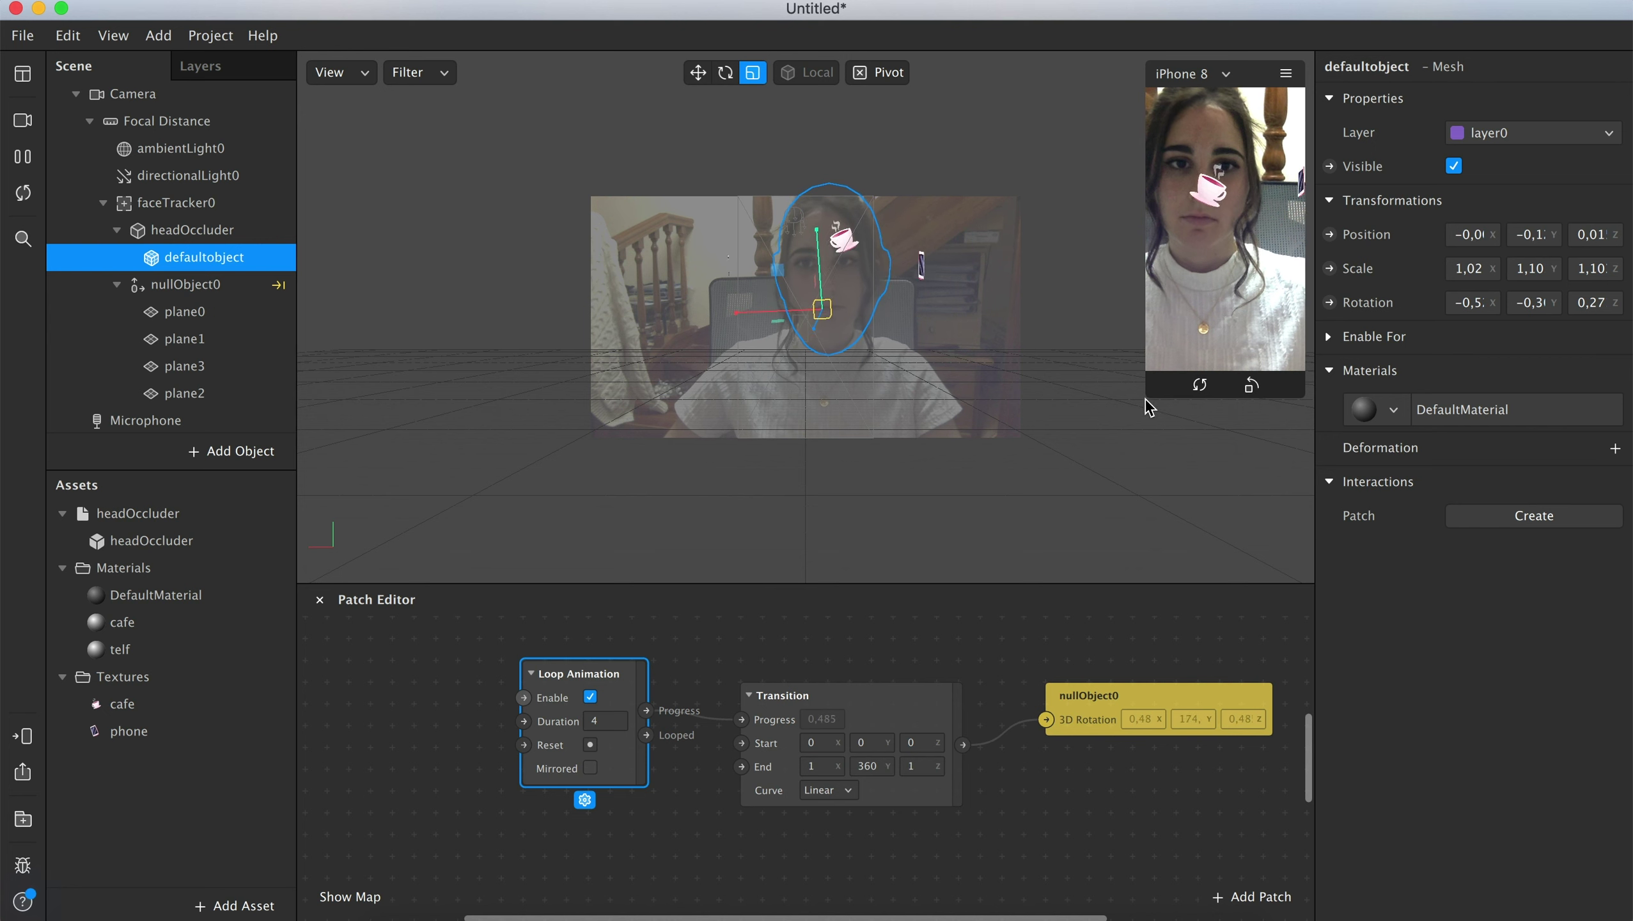
left_click_drag(1147, 396, 1087, 450)
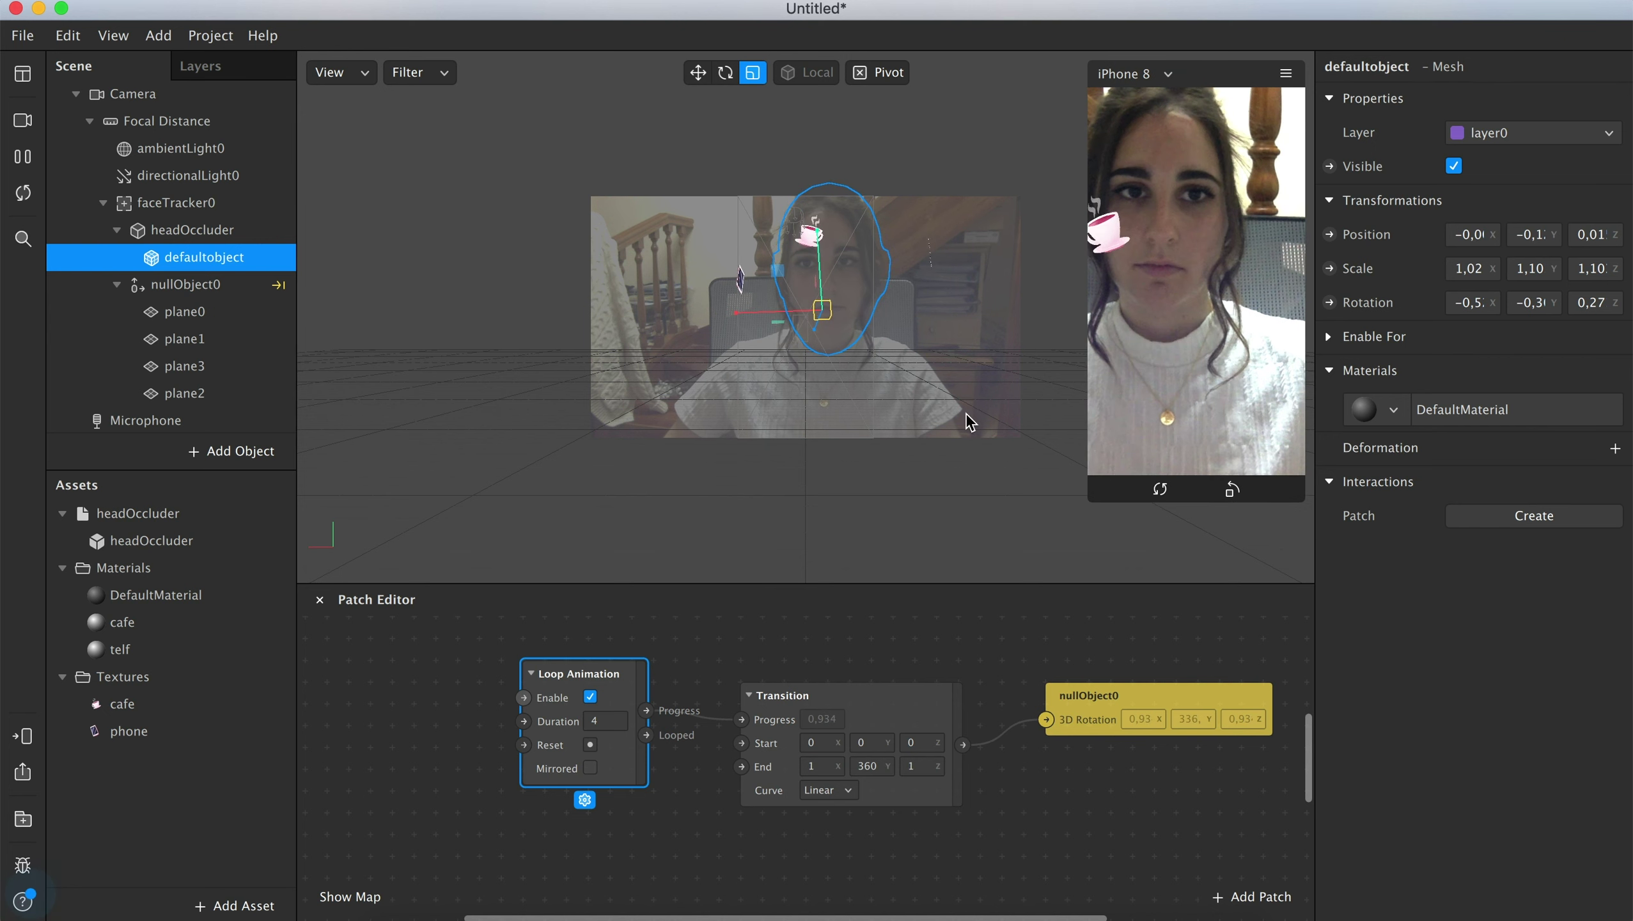
Step: Raise nullObject0 with its four planes to a Y position of about 0.09, around the upper head
left_click(183, 285)
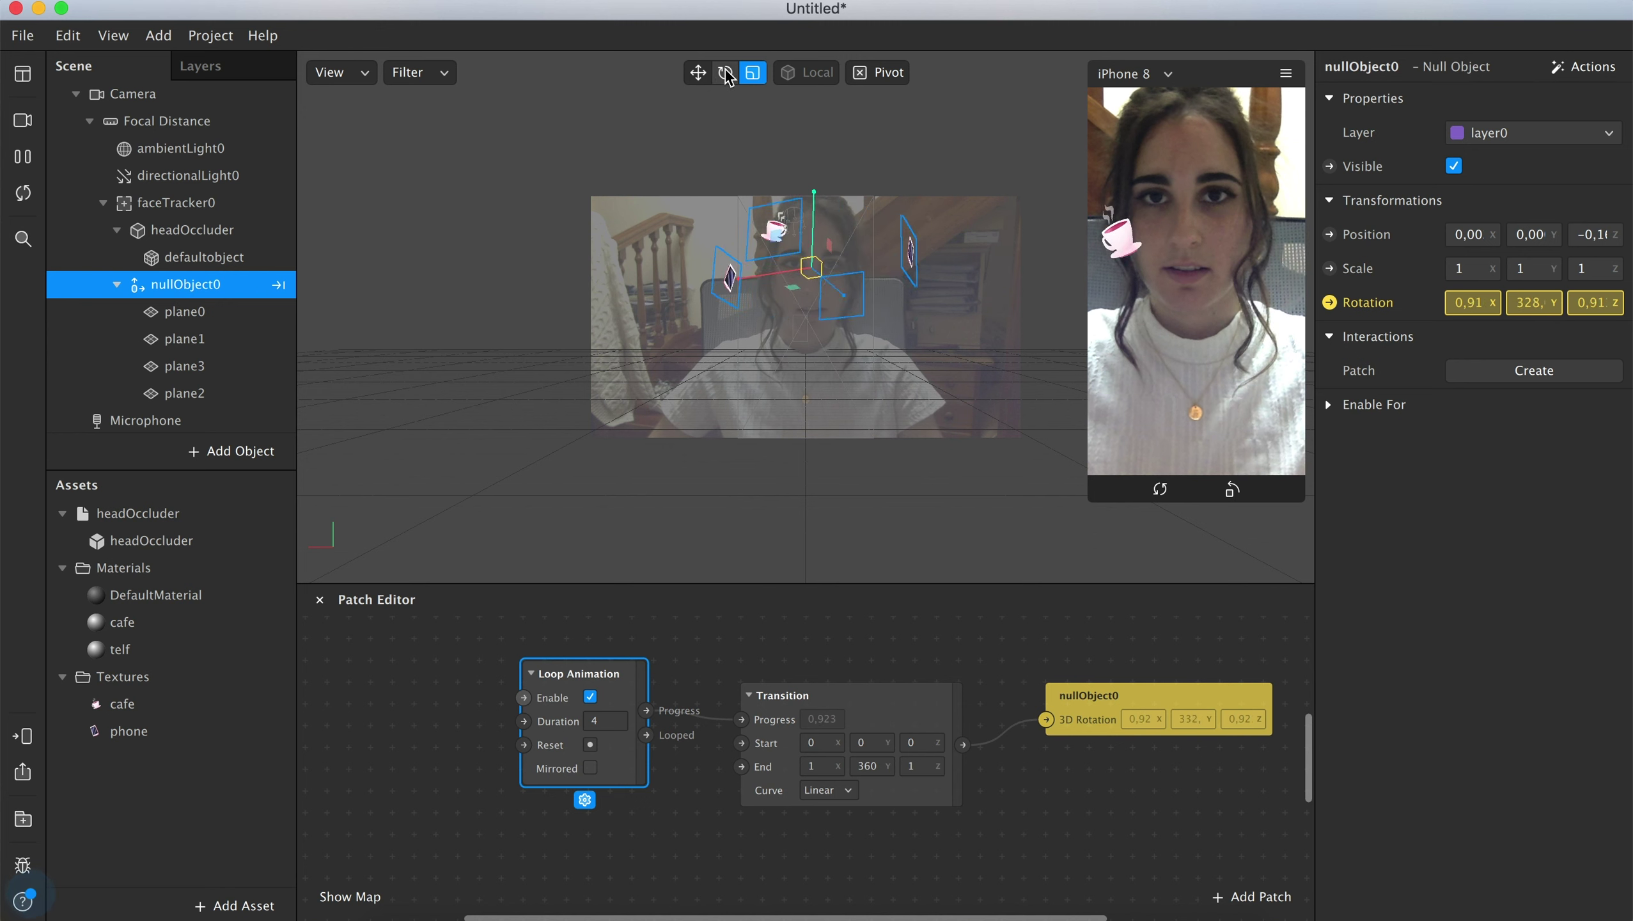
left_click(698, 72)
left_click_drag(812, 214, 817, 187)
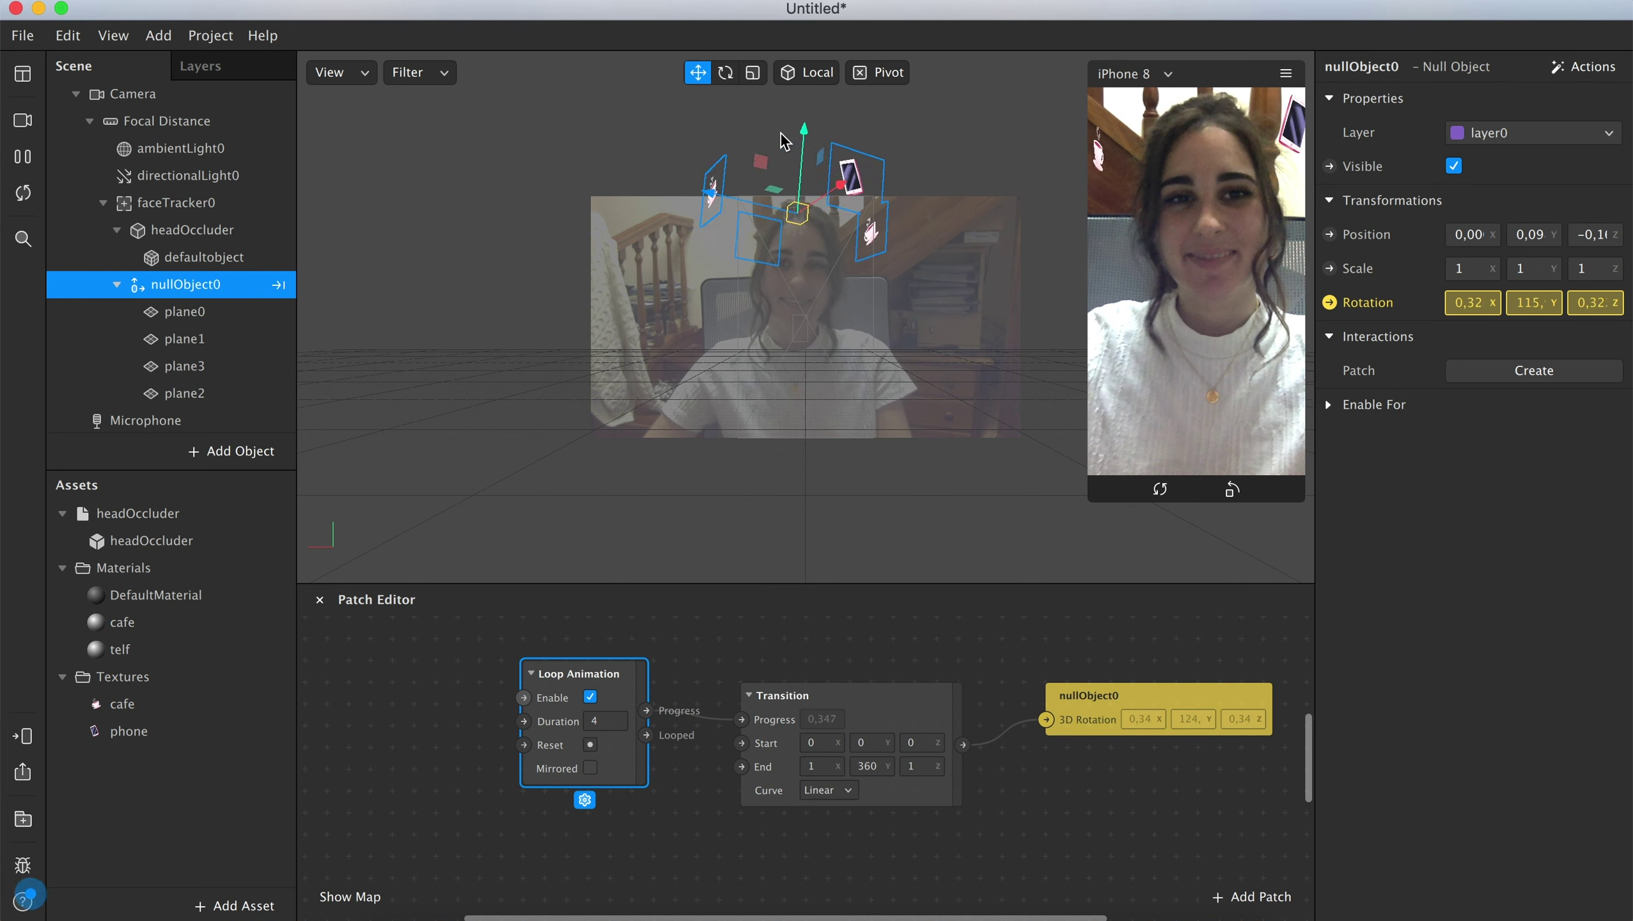
Step: Send the effect to the Instagram Camera app for testing on a device
left_click(20, 741)
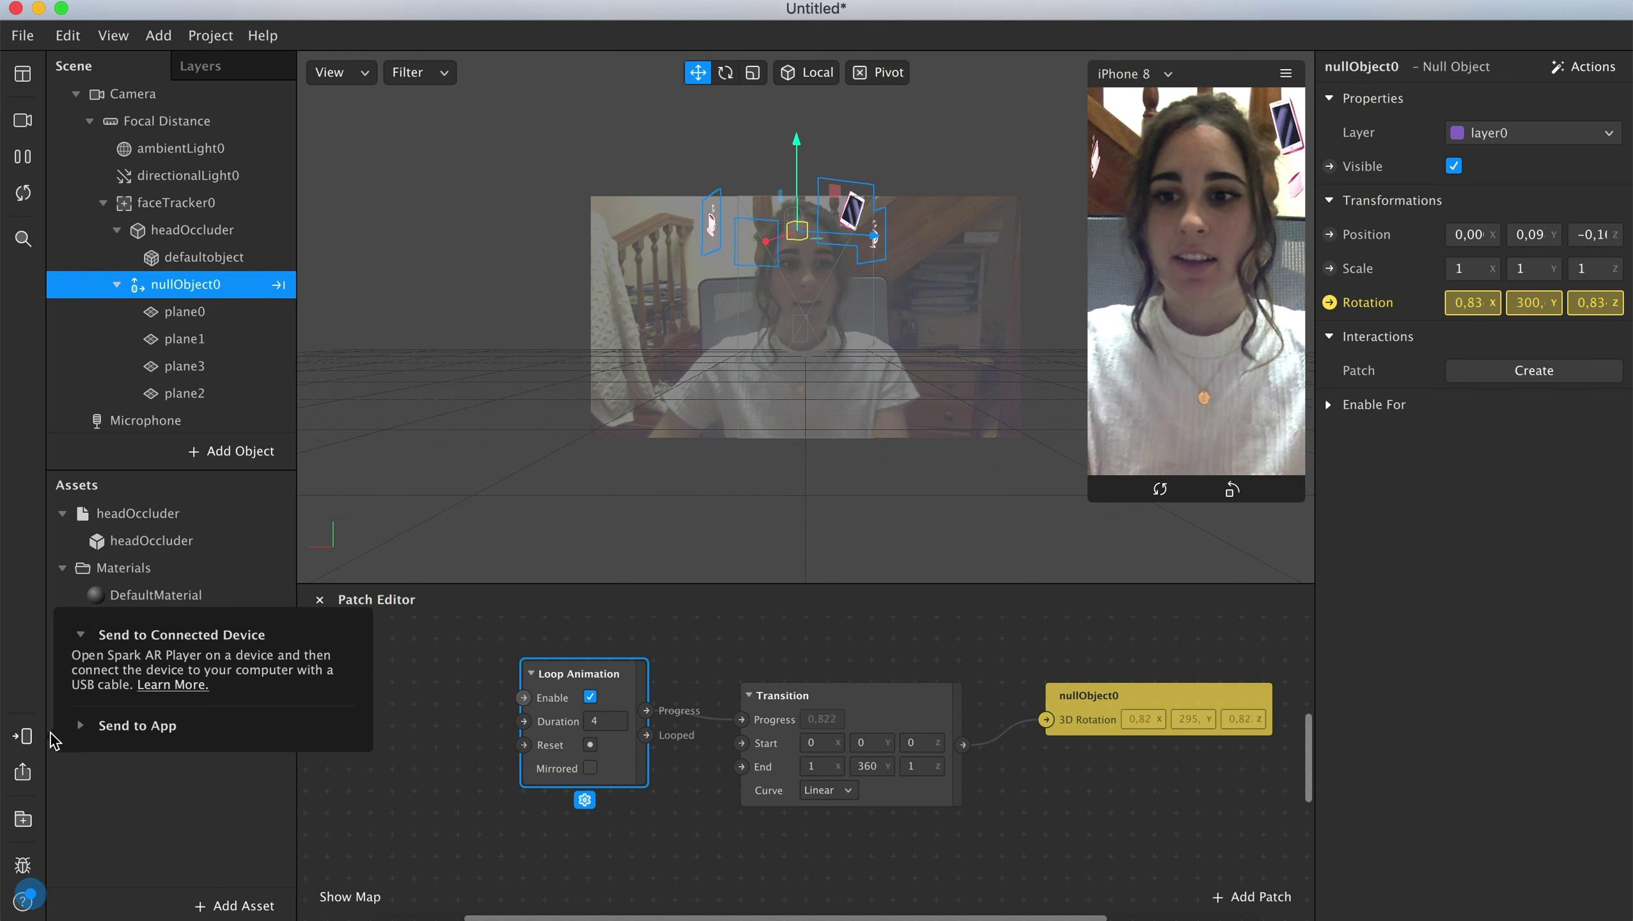
left_click(129, 727)
left_click(309, 721)
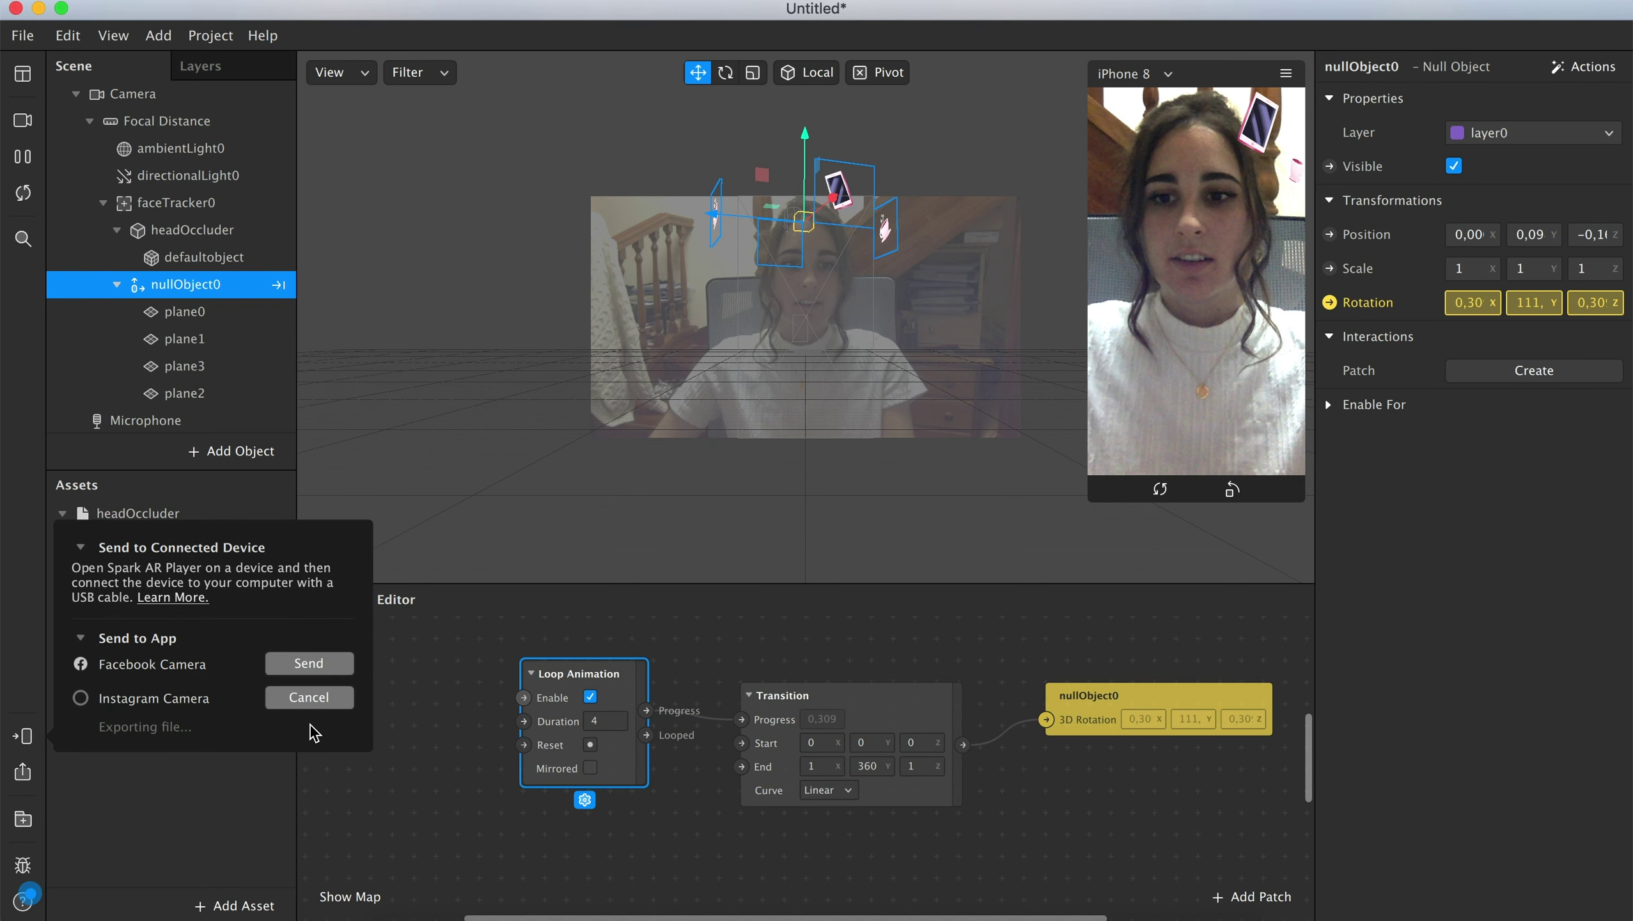